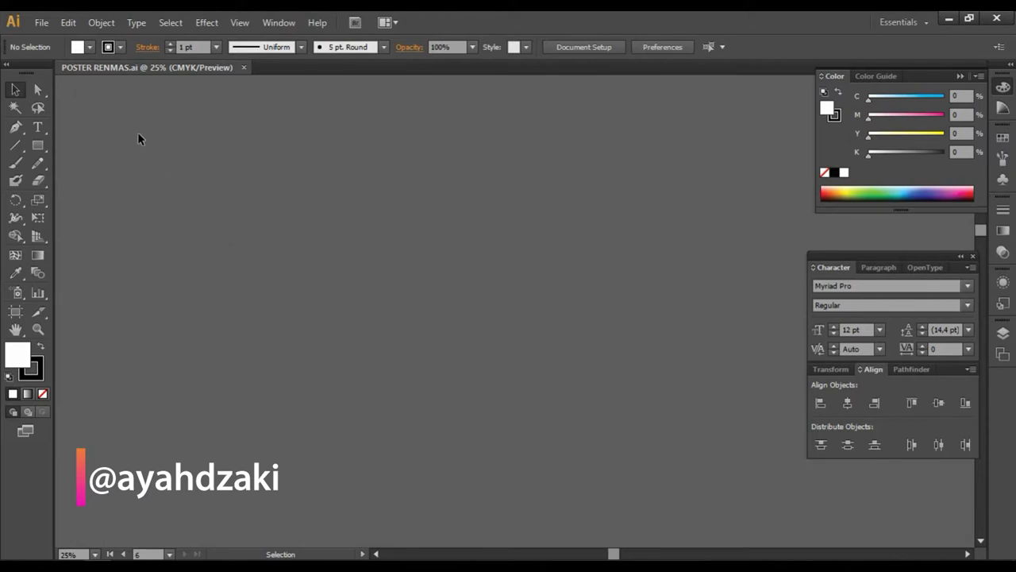
# Create a new document 'Banner 2m' in centimetres, 200 cm wide by 100 cm high
pyautogui.click(42, 24)
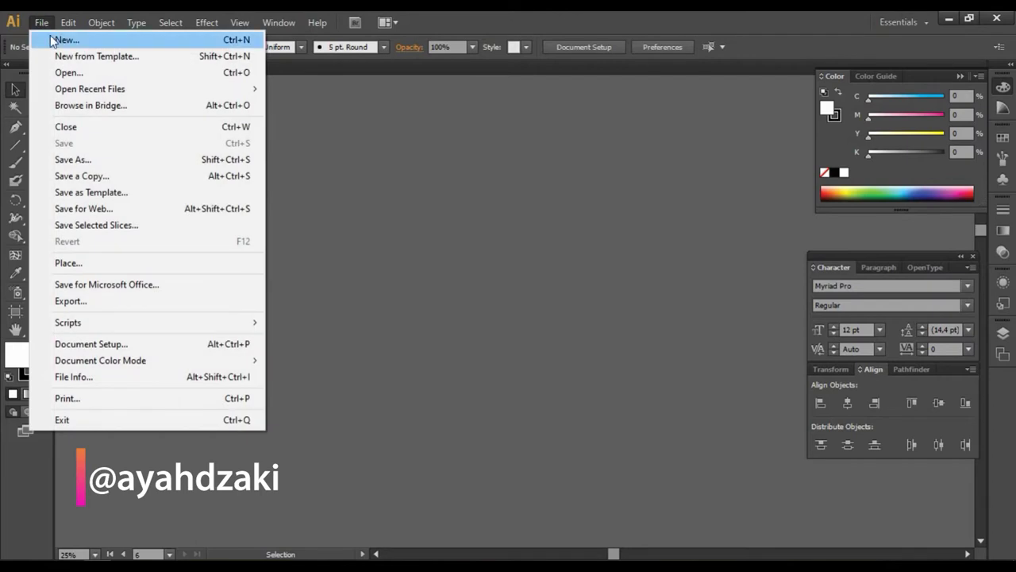
pyautogui.click(67, 41)
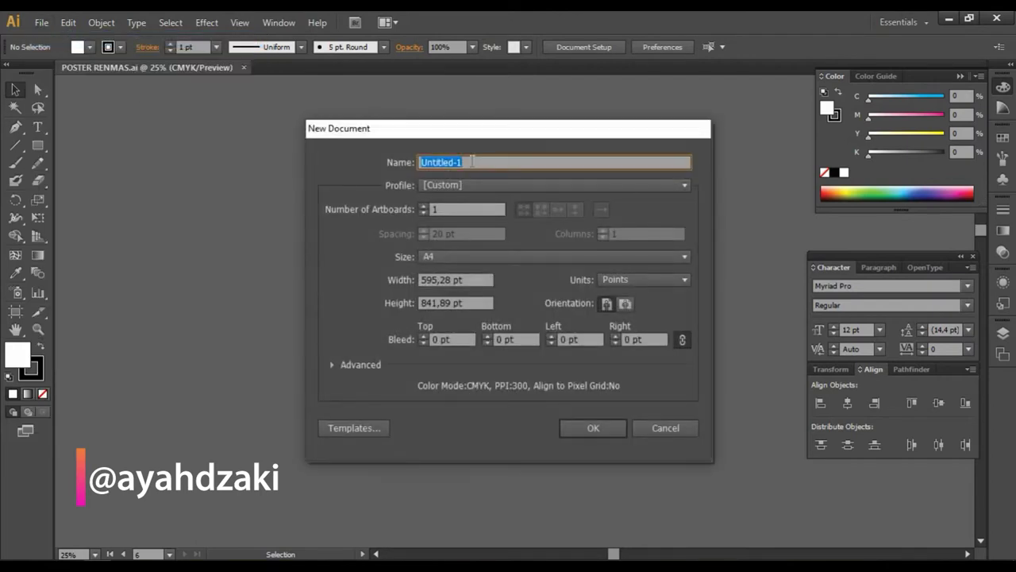
pyautogui.write('Banner 2m')
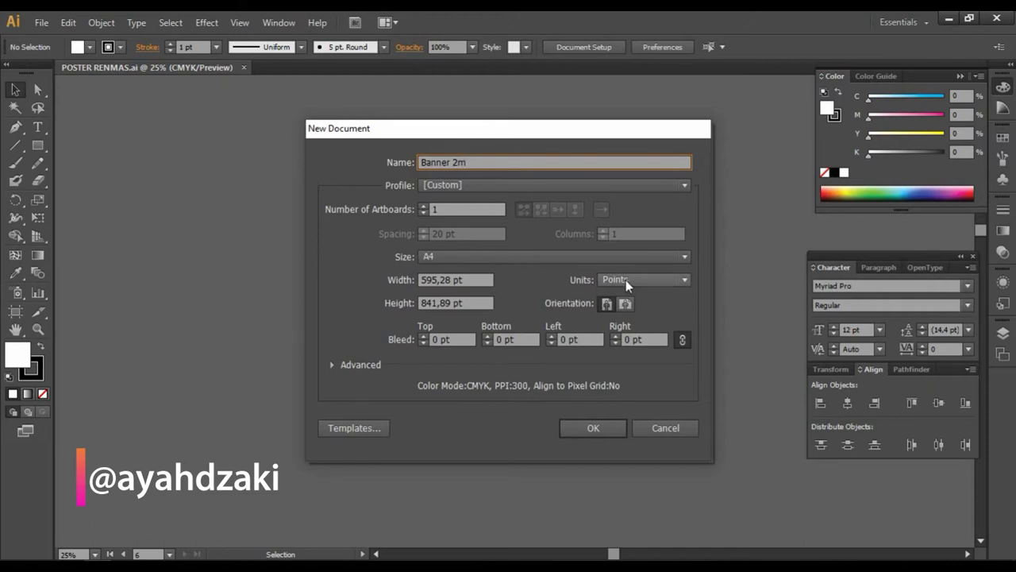
pyautogui.click(625, 279)
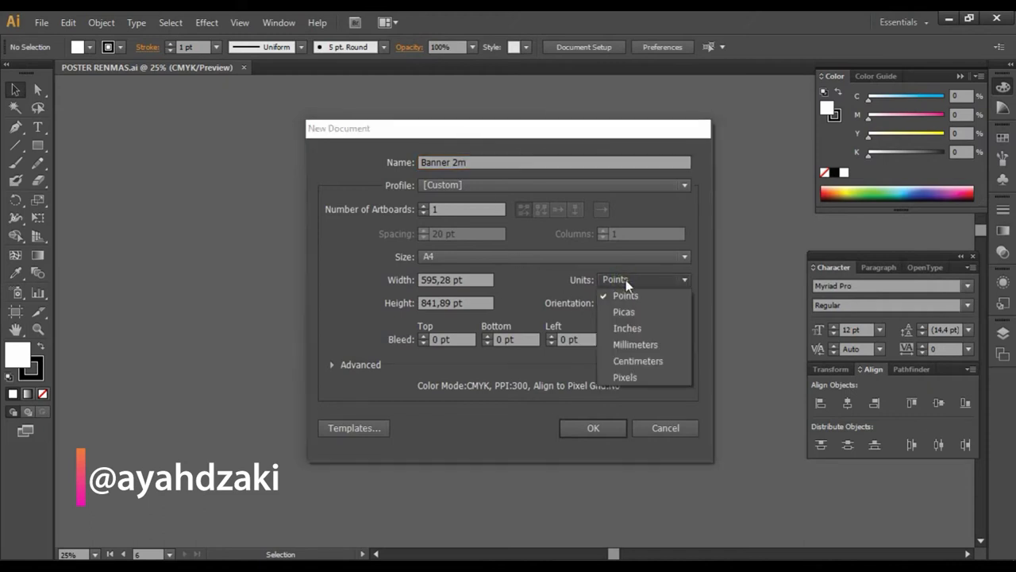
pyautogui.click(631, 361)
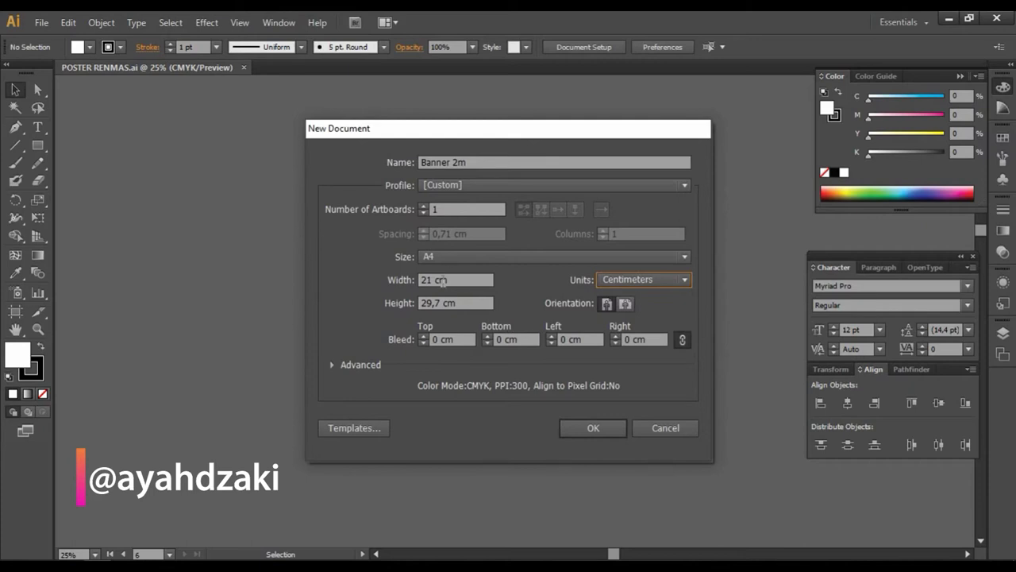
pyautogui.doubleClick(429, 279)
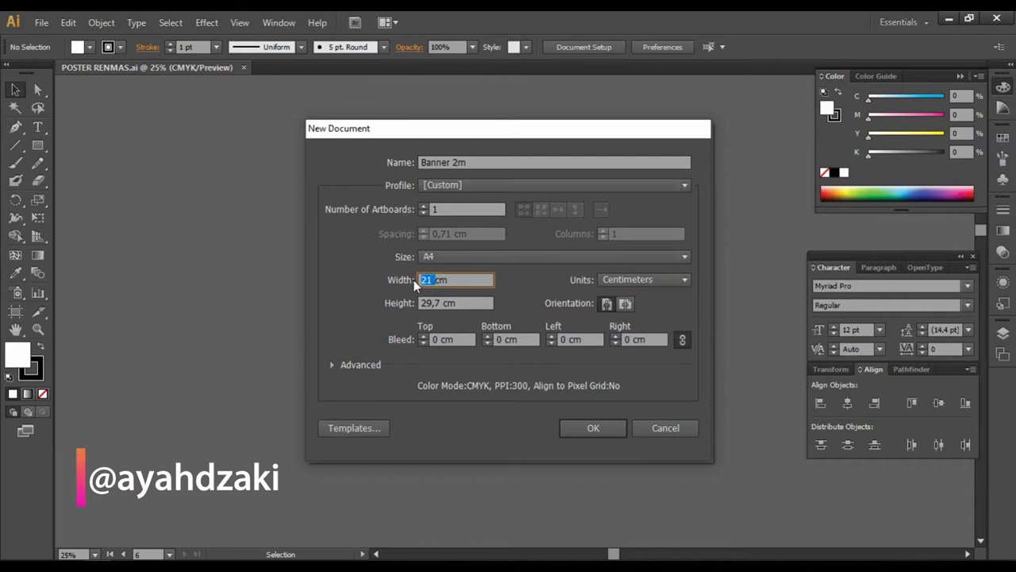
pyautogui.write('1')
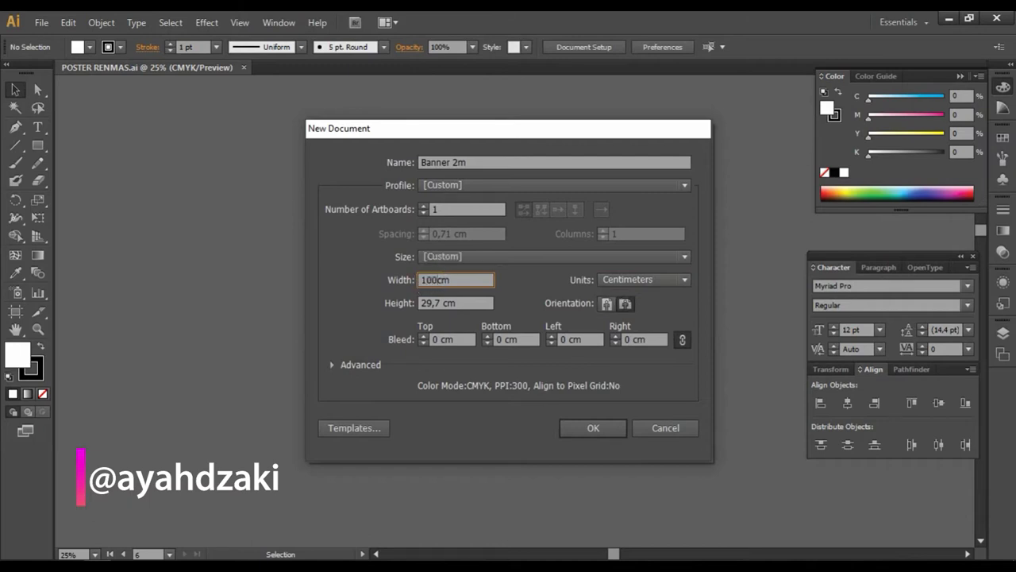
pyautogui.write('00')
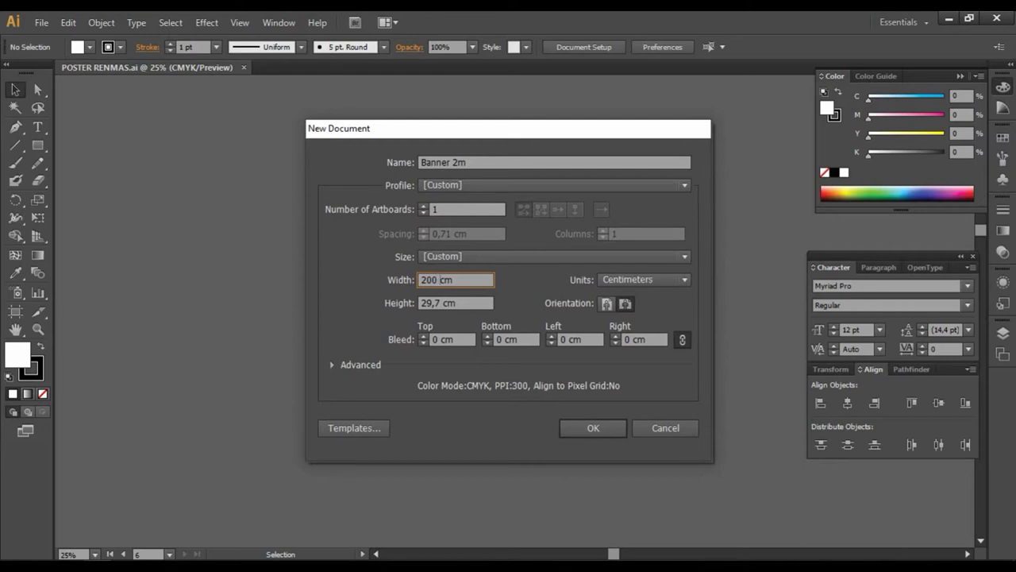
pyautogui.press('Tab')
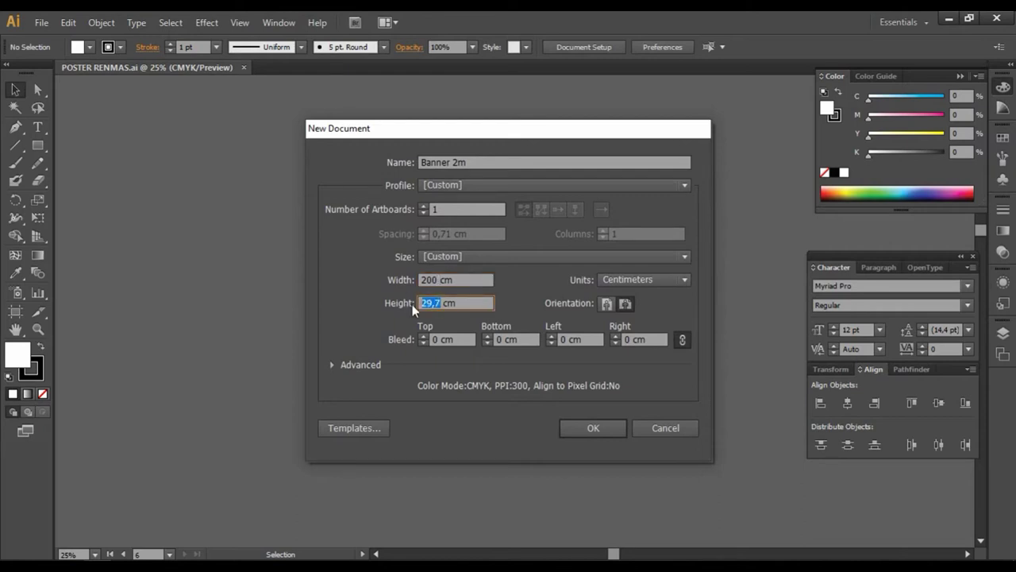
pyautogui.write('100')
pyautogui.click(574, 430)
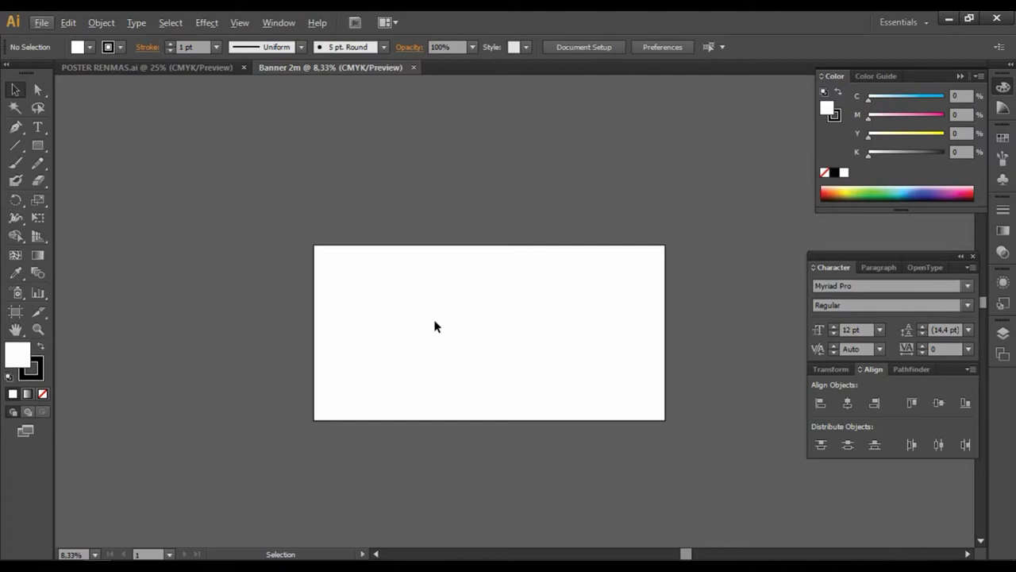
# Set the stroke to None for new shapes
pyautogui.click(119, 47)
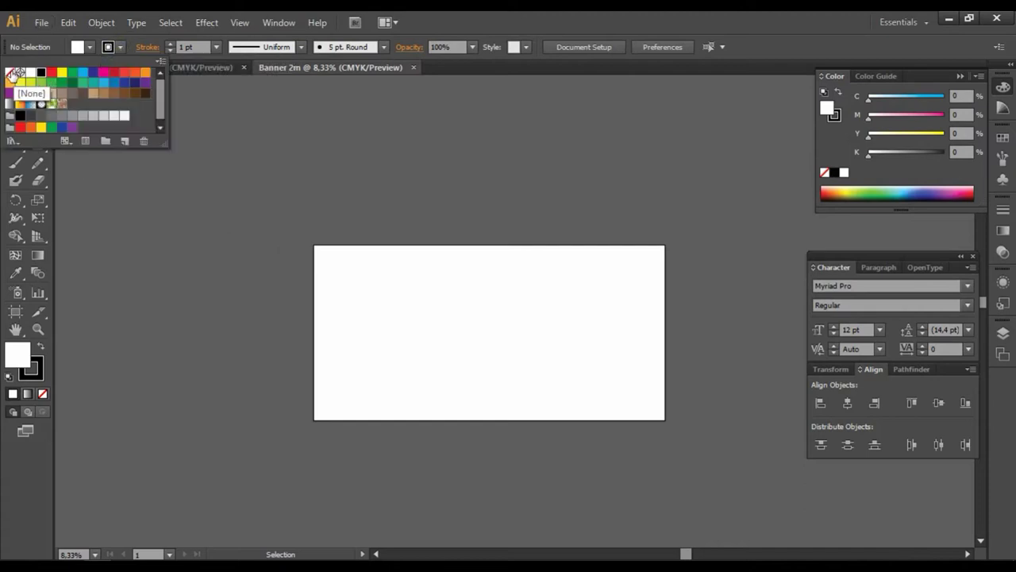
pyautogui.click(13, 73)
pyautogui.click(363, 195)
# Draw a white rectangle from the artboard's top-left to bottom-right corner, then deselect it
pyautogui.press('m')
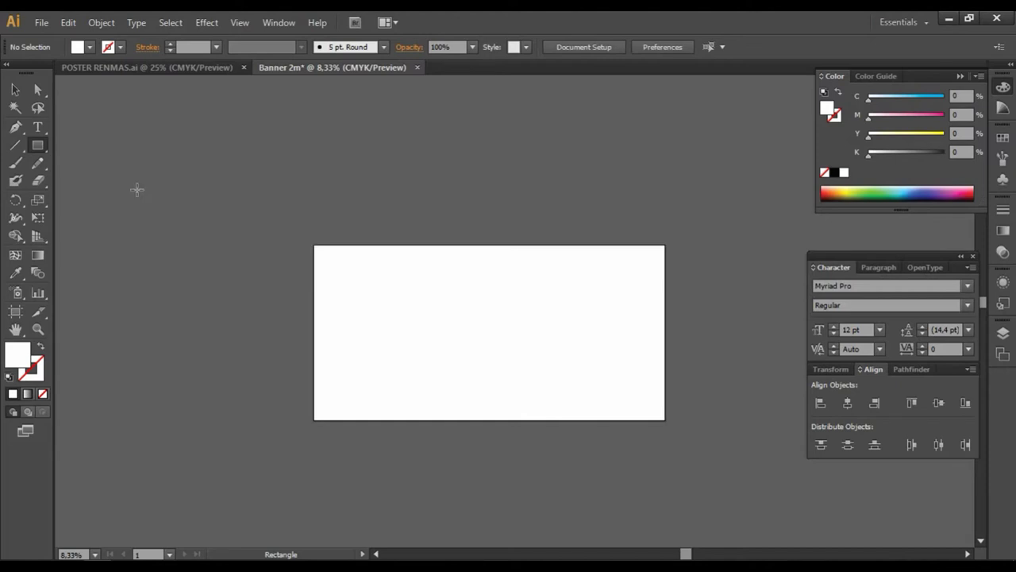
pyautogui.click(41, 149)
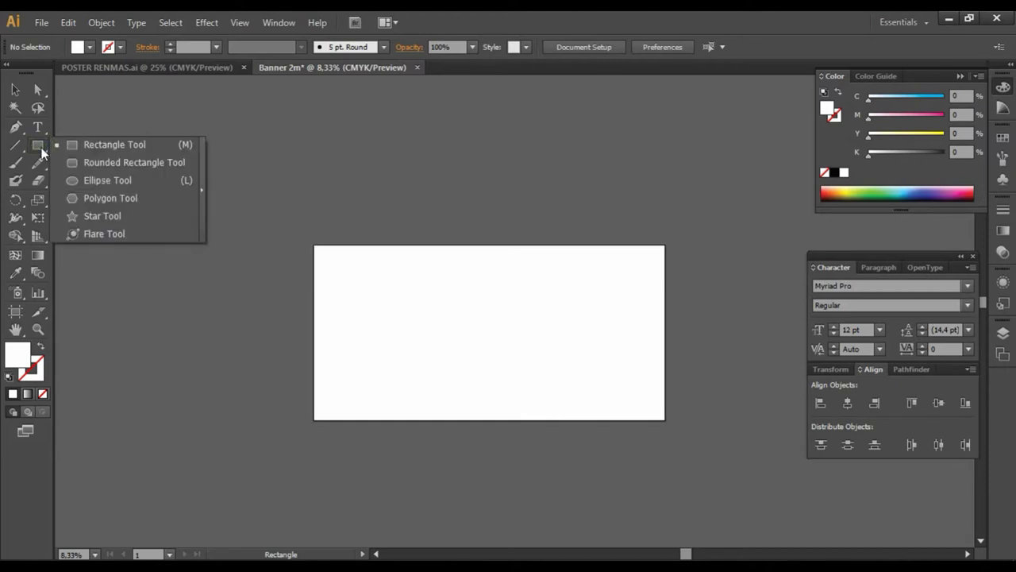
pyautogui.click(115, 145)
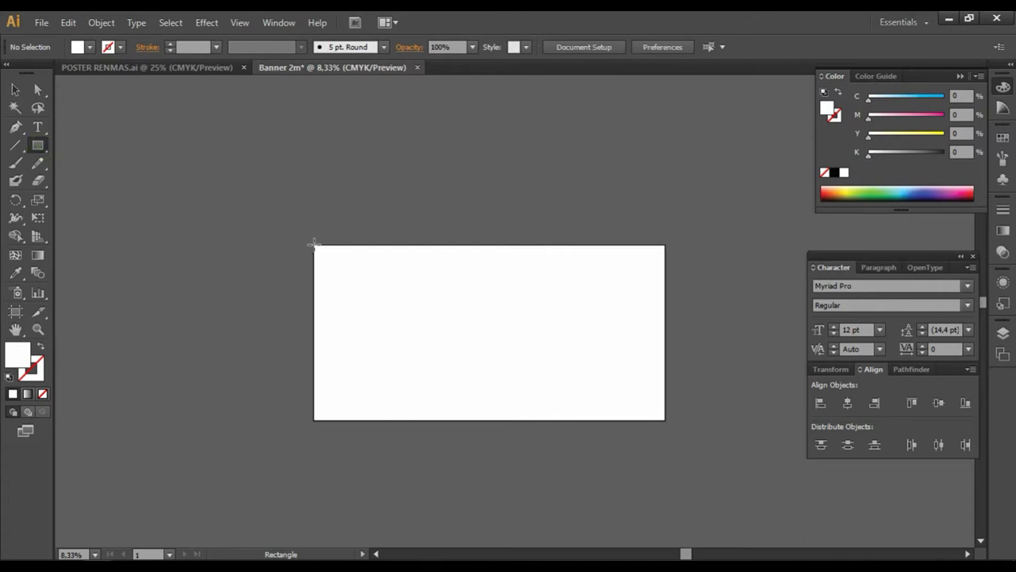
pyautogui.moveTo(313, 245); pyautogui.dragTo(664, 420)
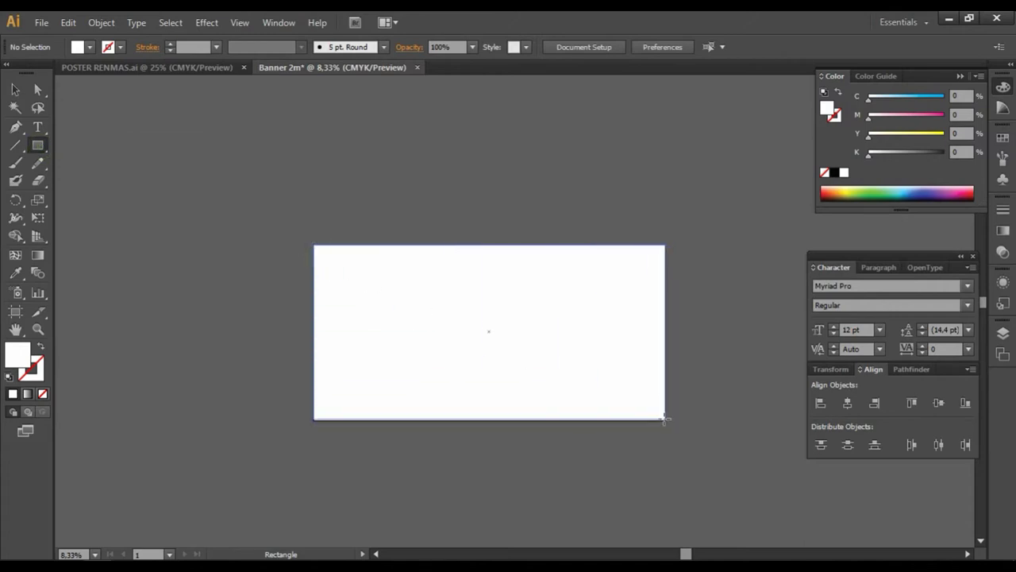
pyautogui.moveTo(664, 420); pyautogui.dragTo(665, 420)
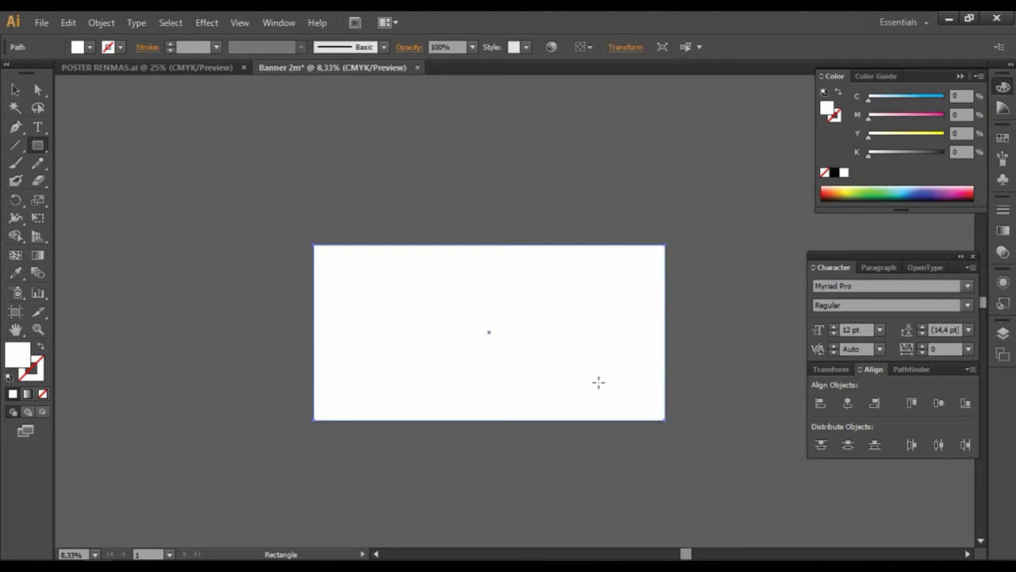
pyautogui.click(15, 90)
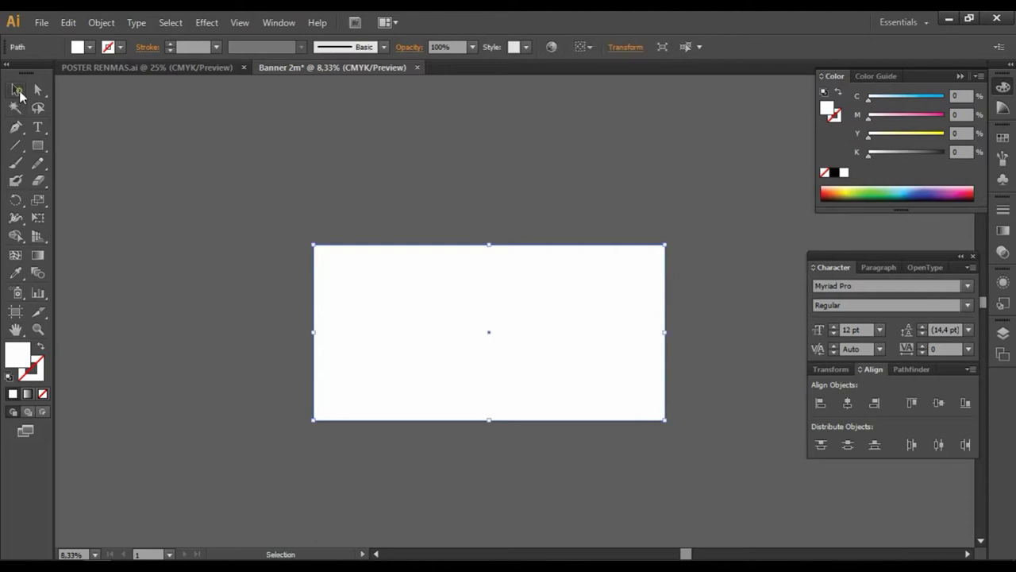
pyautogui.scroll(-3, 424, 274)
pyautogui.click(549, 275)
pyautogui.scroll(2, 551, 277)
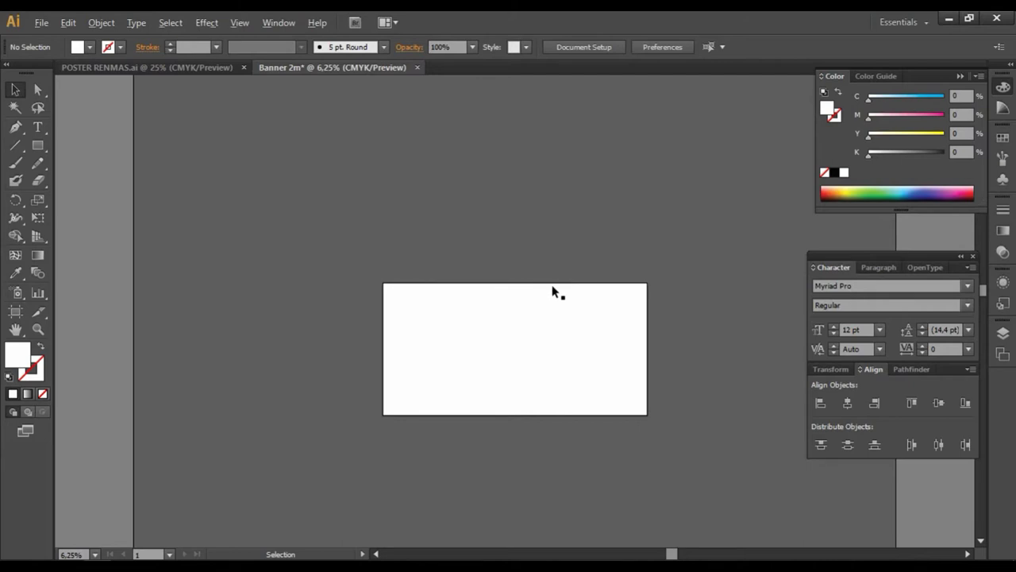
pyautogui.hotkey('ctrl', '-')
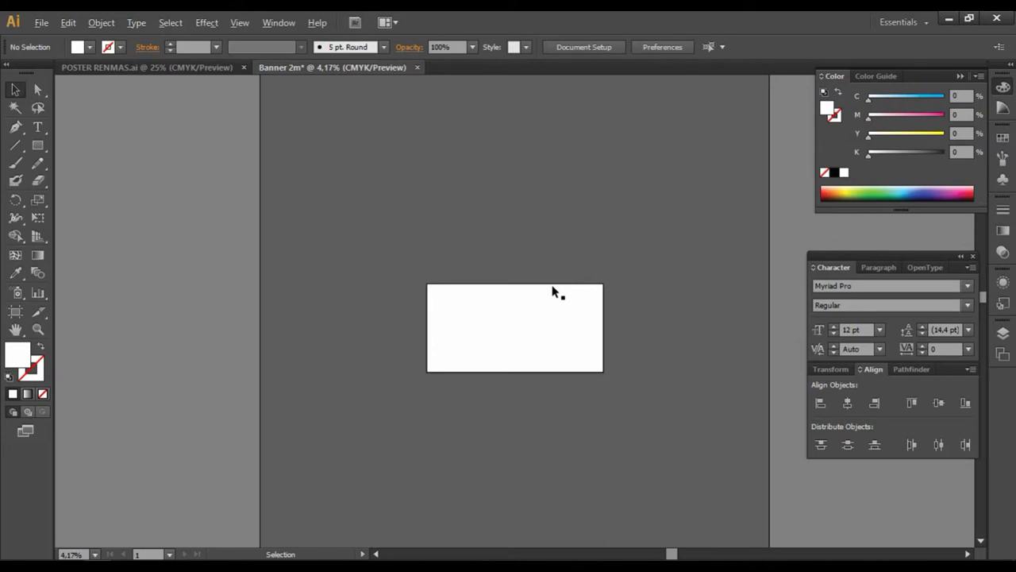
pyautogui.hotkey('ctrl', '+')
pyautogui.hotkey('ctrl', '+')
pyautogui.hotkey('ctrl', '+')
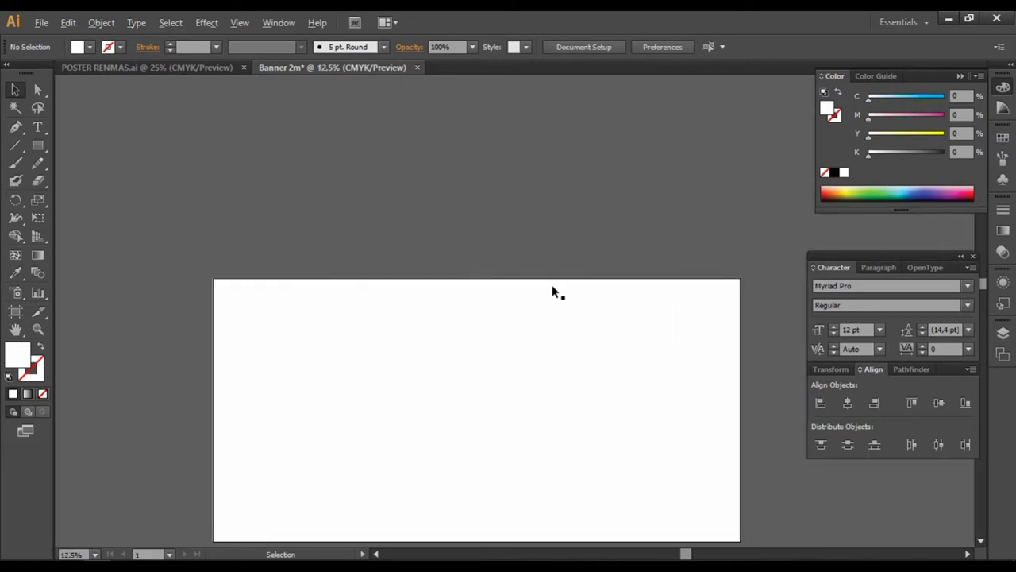
pyautogui.hotkey('ctrl', '-')
pyautogui.press('alt')
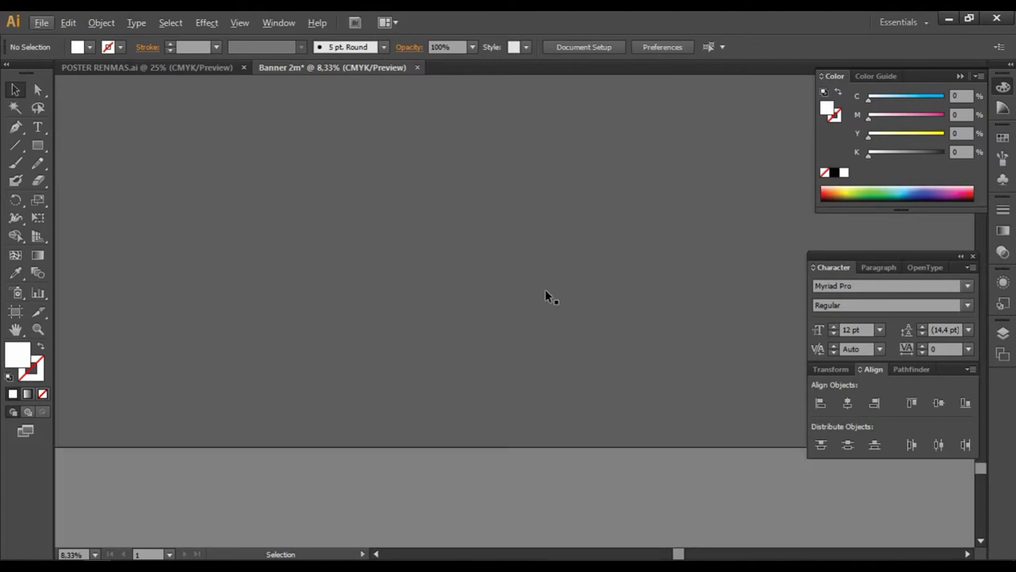
pyautogui.scroll(-3, 544, 289)
pyautogui.scroll(-5, 501, 423)
pyautogui.scroll(5, 501, 415)
pyautogui.hotkey('ctrl', '+')
pyautogui.scroll(-3, 491, 406)
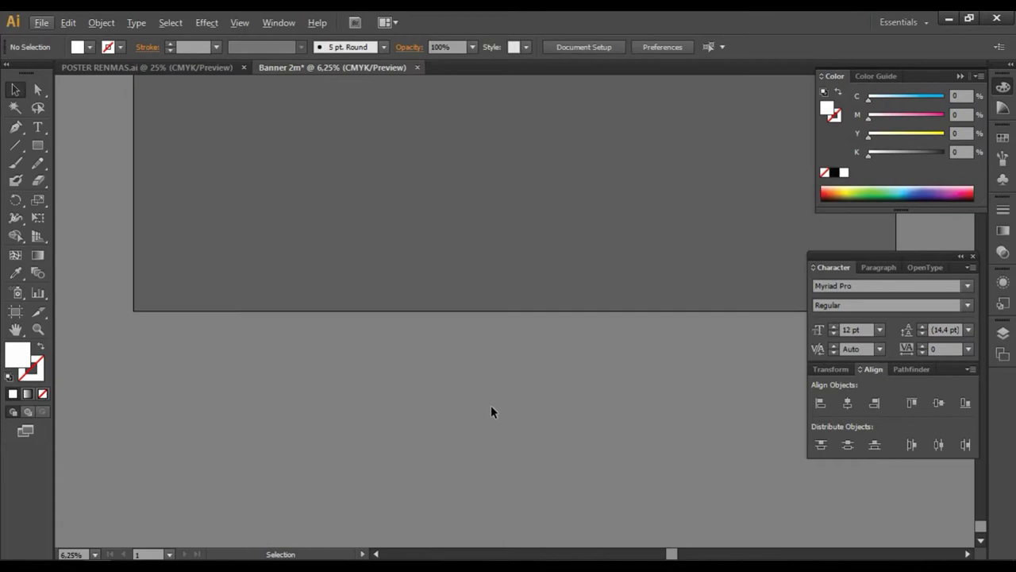
pyautogui.scroll(4, 492, 401)
# Duplicate the white rectangle, nudge the copy slightly left, and make another copy
pyautogui.click(502, 466)
pyautogui.moveTo(502, 466); pyautogui.dragTo(299, 172)
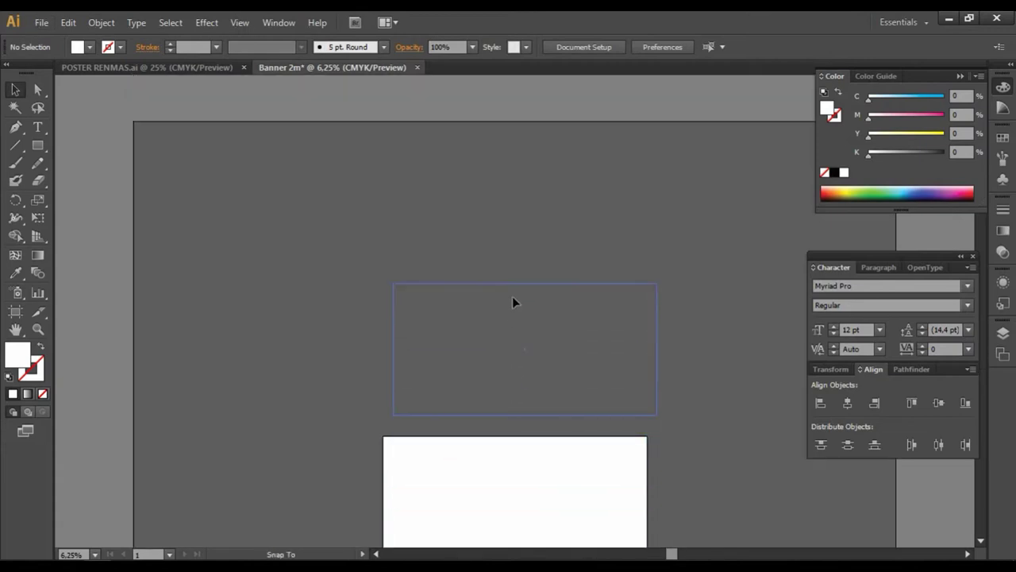
pyautogui.click(492, 220)
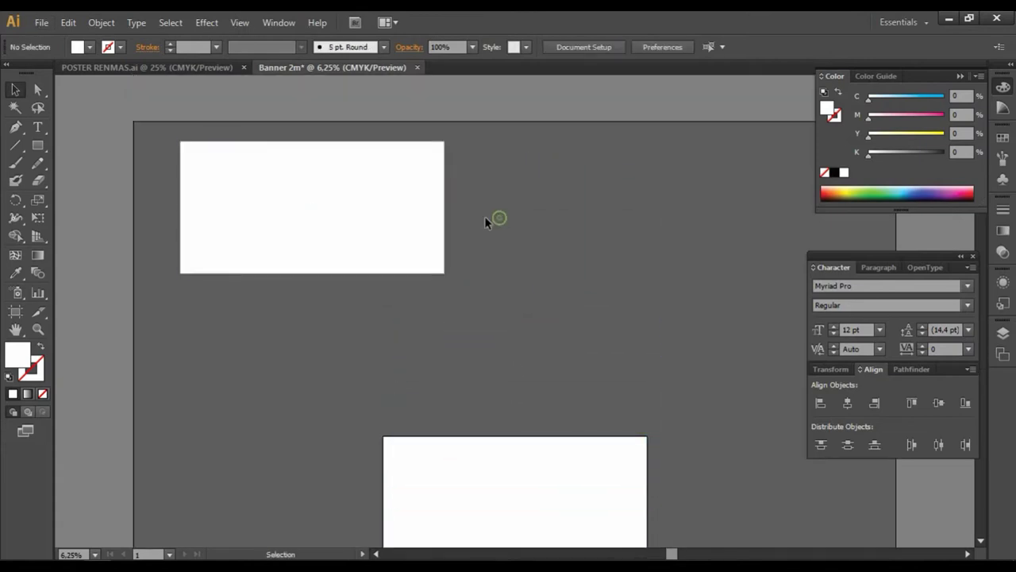
pyautogui.moveTo(396, 225); pyautogui.dragTo(385, 226)
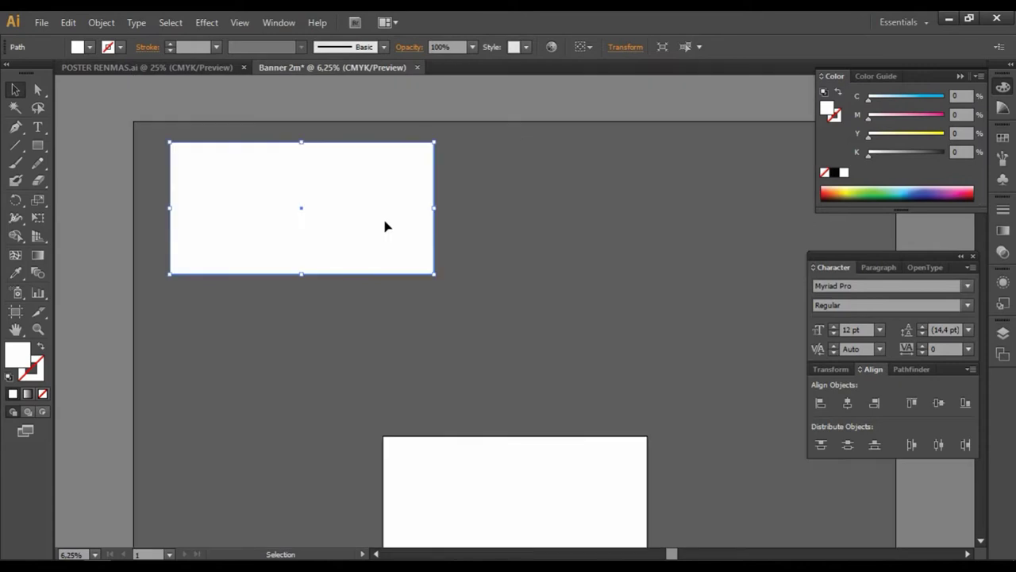
pyautogui.moveTo(387, 227); pyautogui.dragTo(654, 409)
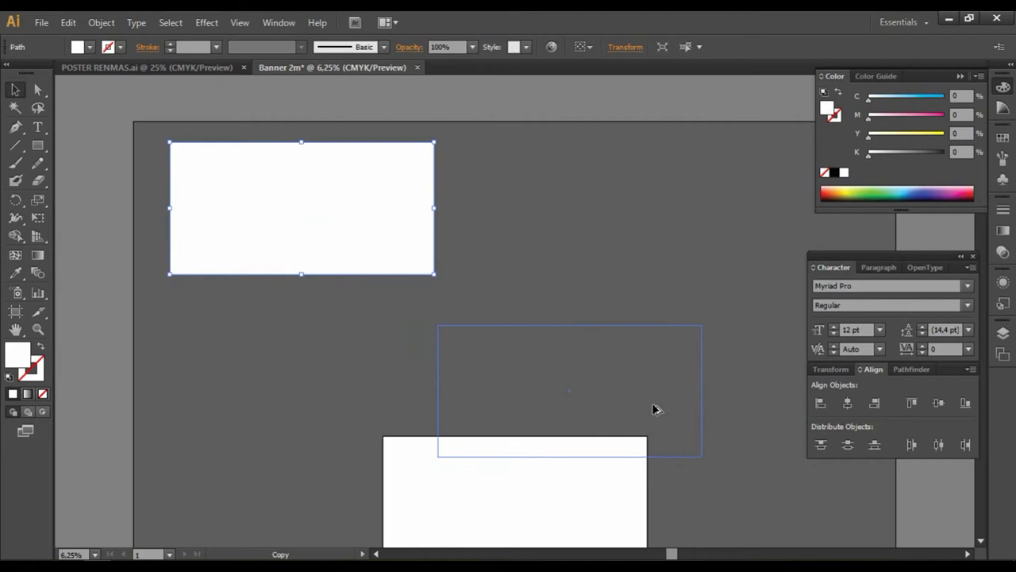
pyautogui.scroll(-5, 652, 403)
pyautogui.moveTo(635, 159)
pyautogui.mouseDown()
pyautogui.moveTo(548, 350)
pyautogui.moveTo(565, 449)
pyautogui.mouseUp()
pyautogui.scroll(1, 549, 476)
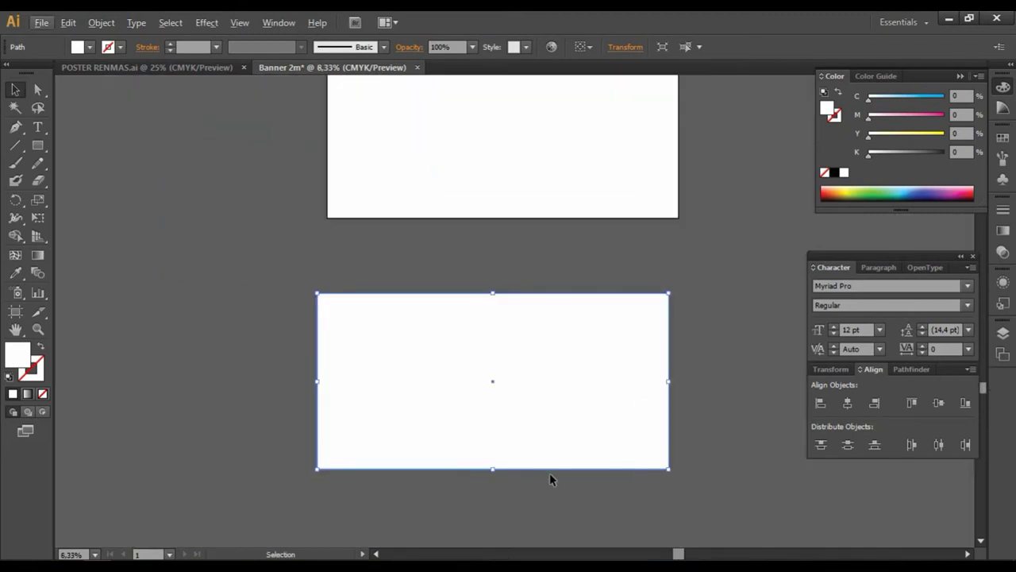
pyautogui.click(549, 278)
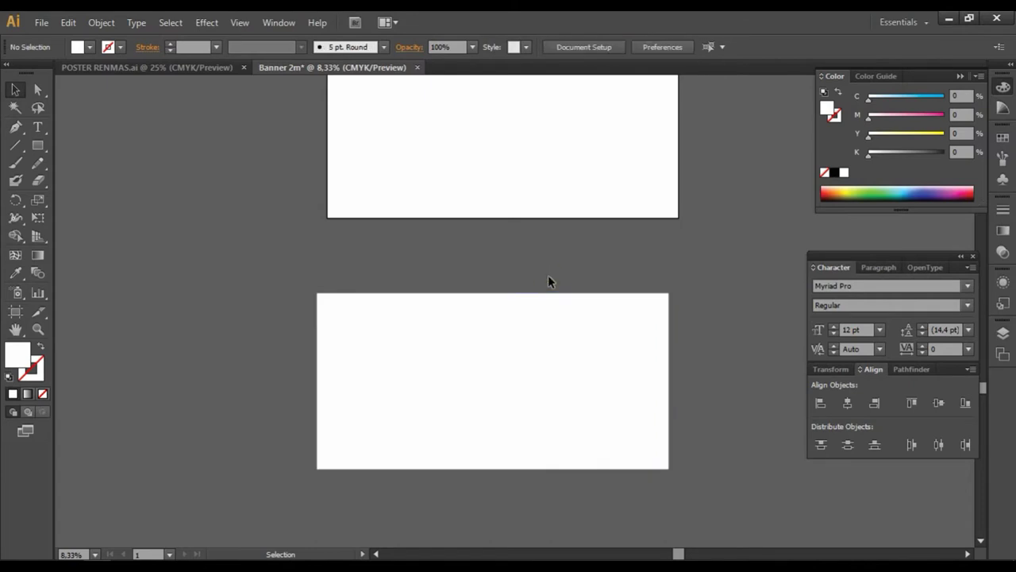
# Select the lower rectangle and zoom in and out around the banner to 12.5%
pyautogui.moveTo(548, 280); pyautogui.dragTo(715, 397)
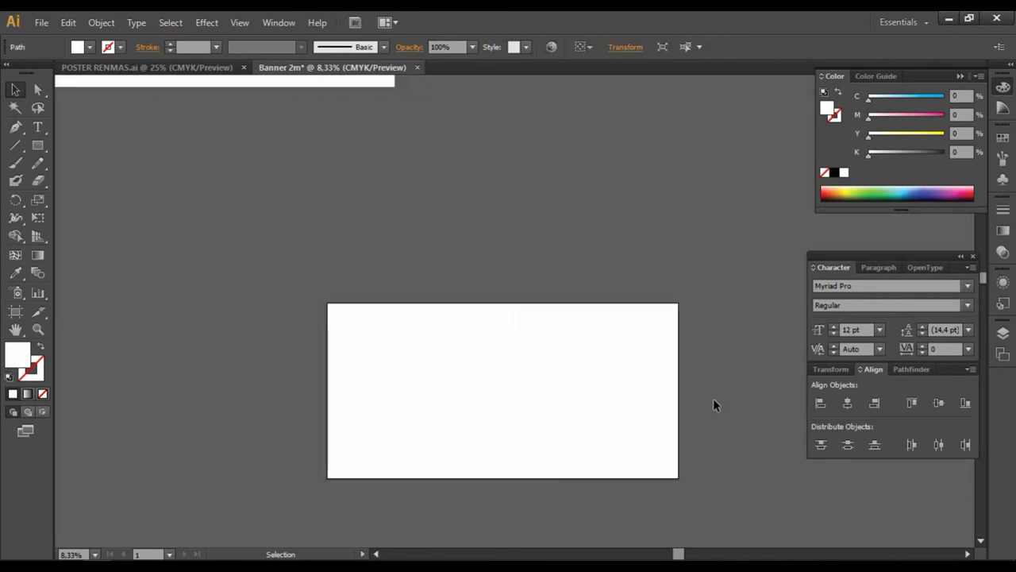
pyautogui.scroll(-3, 471, 324)
pyautogui.scroll(4, 468, 315)
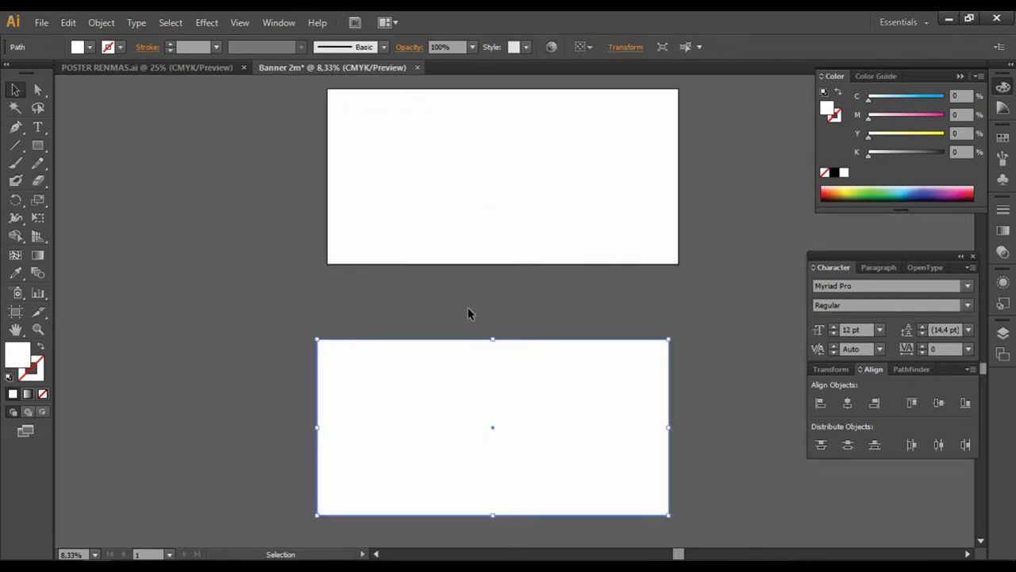
pyautogui.scroll(7, 428, 297)
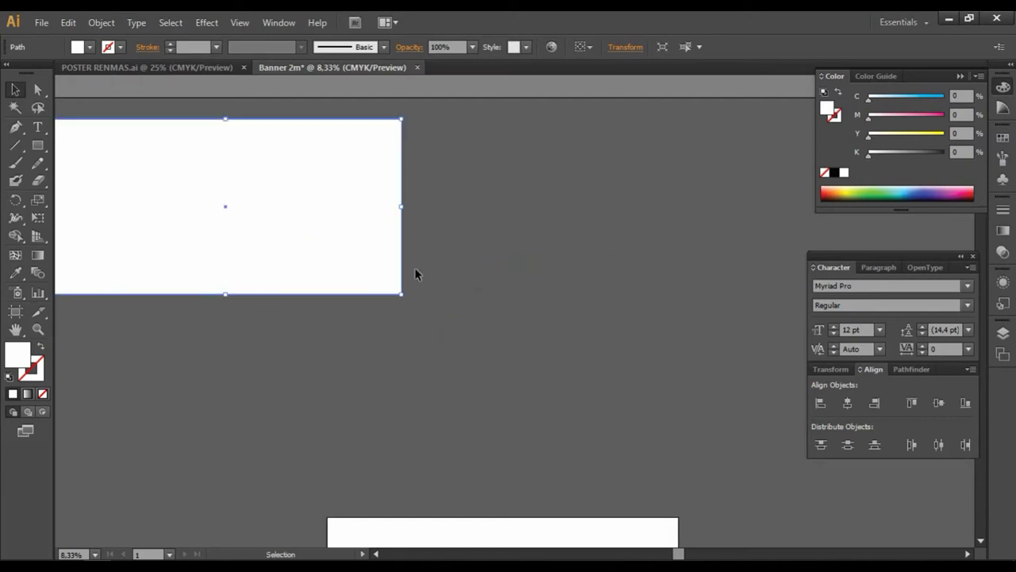
pyautogui.scroll(-6, 453, 319)
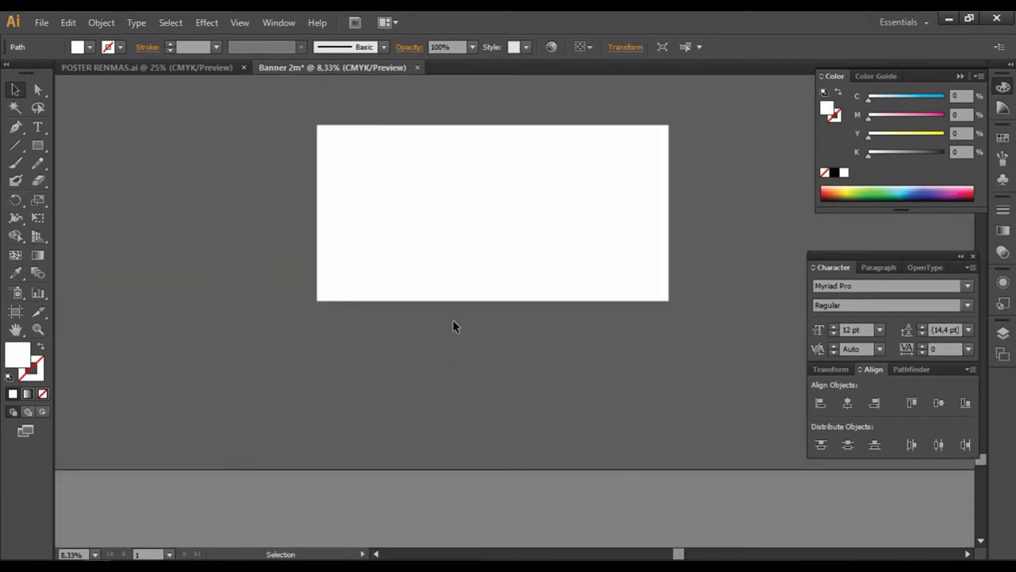
pyautogui.scroll(1, 445, 173)
pyautogui.scroll(3, 516, 181)
pyautogui.scroll(-3, 567, 198)
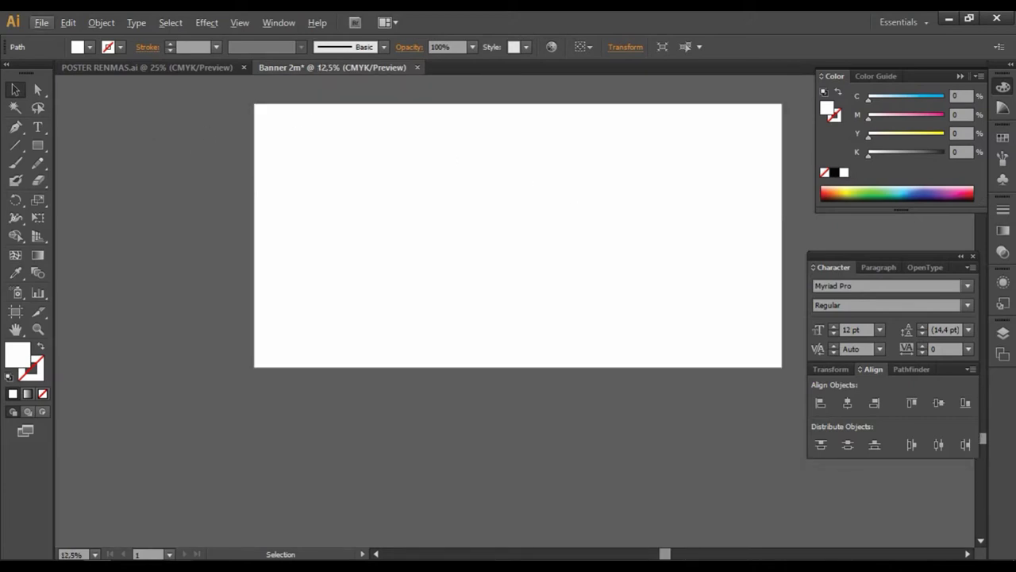
# Move the white banner rectangle slightly left and down
pyautogui.click(537, 524)
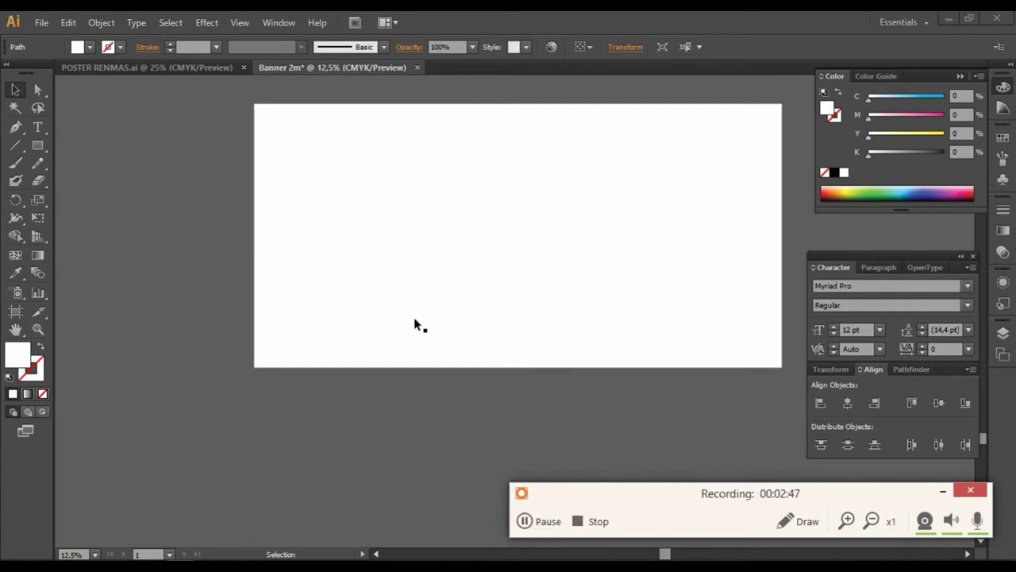
pyautogui.click(512, 204)
pyautogui.moveTo(524, 225); pyautogui.dragTo(495, 253)
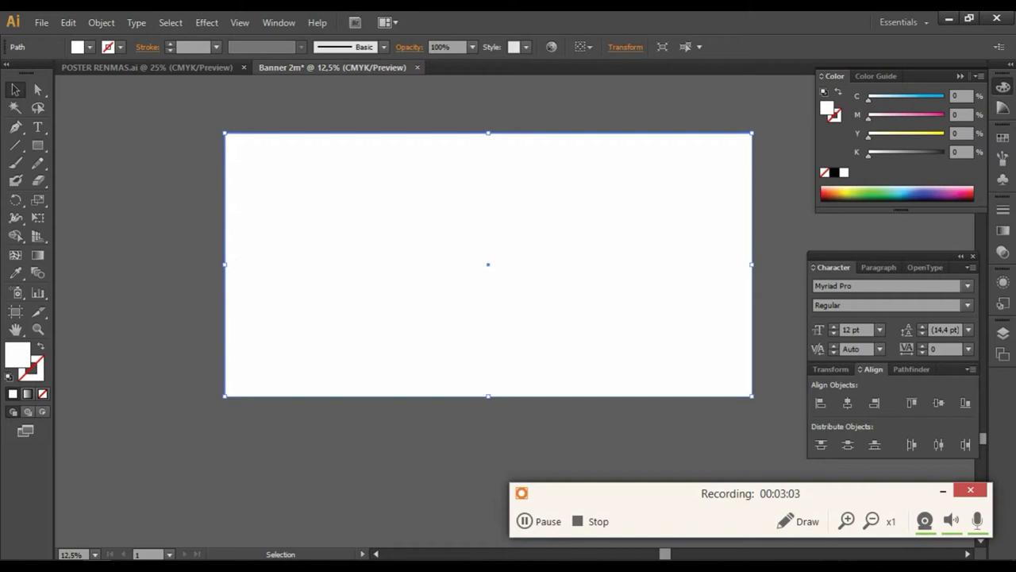
# Look through the RENMAS folder and bring up the POSTER RENMAS.ai document
pyautogui.hotkey('alt', 'Tab')
pyautogui.scroll(-3, 640, 322)
pyautogui.scroll(-1, 640, 321)
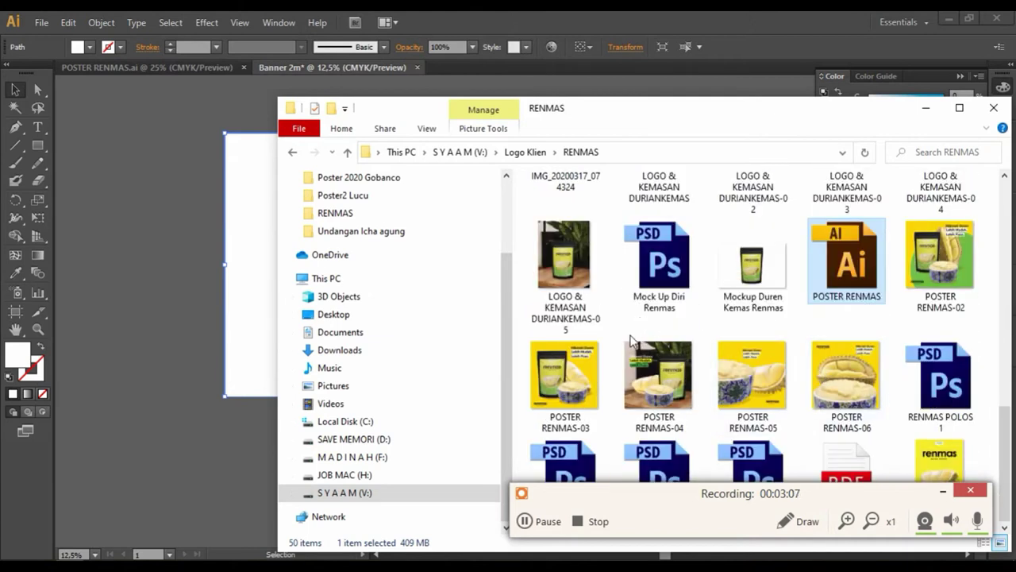
pyautogui.click(219, 67)
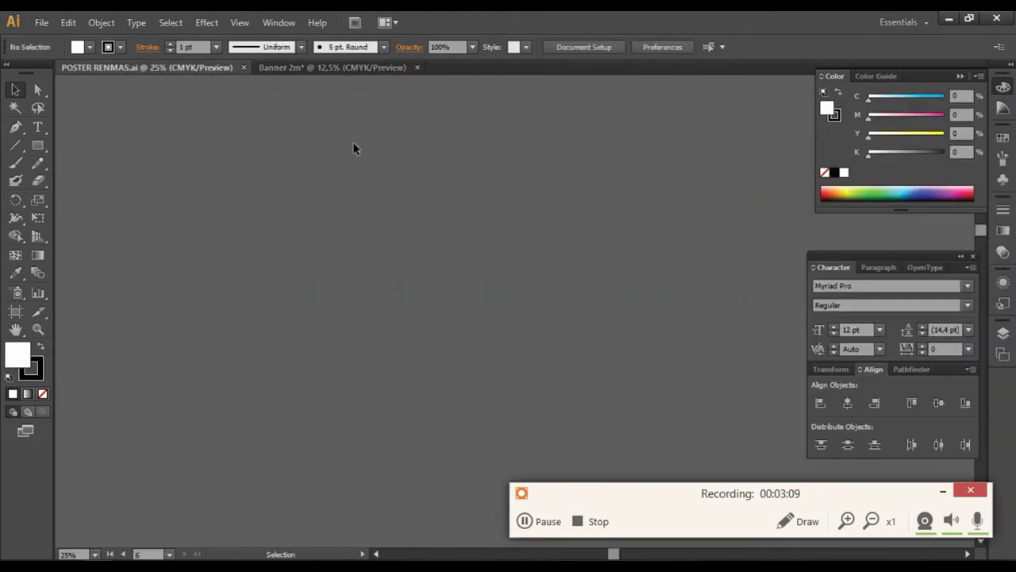
# Switch between Banner 2m and POSTER RENMAS and zoom to the durian illustration
pyautogui.click(545, 524)
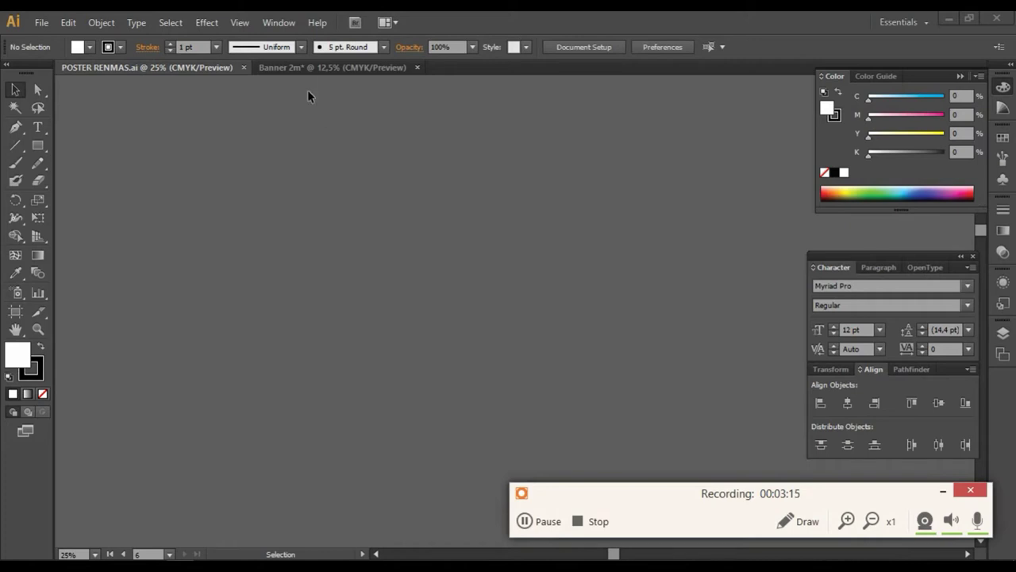
pyautogui.click(311, 68)
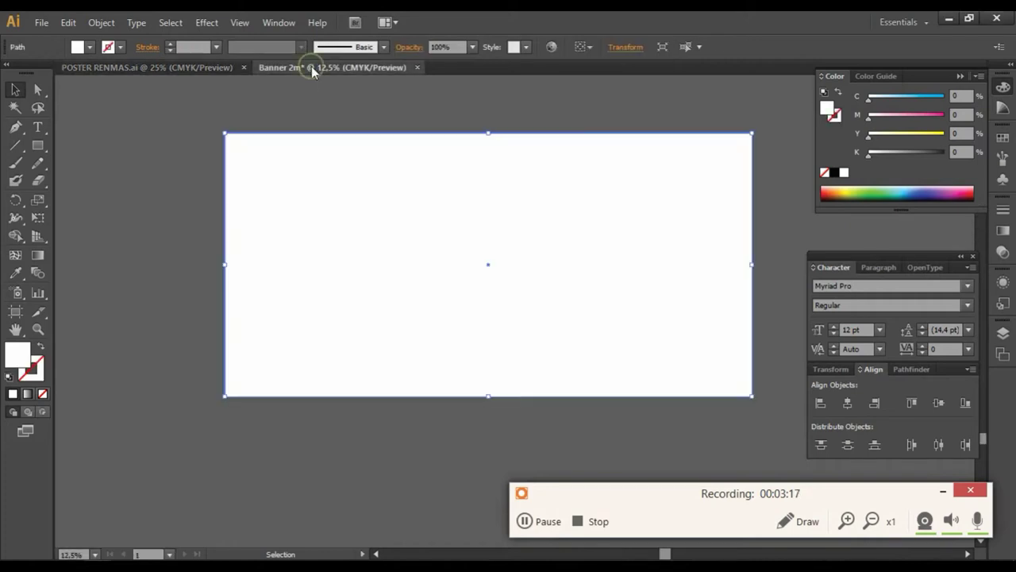
pyautogui.click(181, 69)
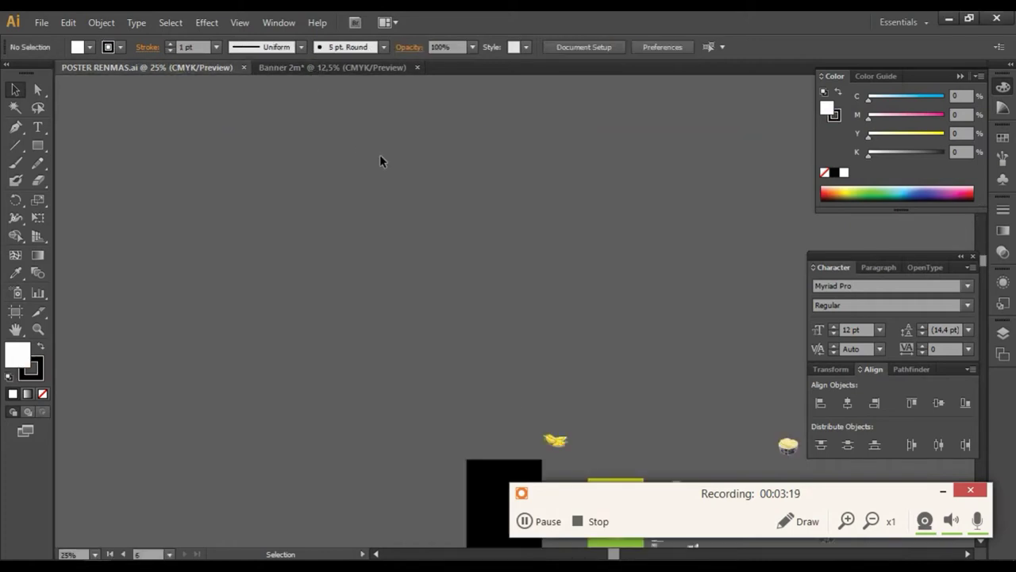
pyautogui.scroll(-3, 466, 189)
pyautogui.scroll(2, 659, 298)
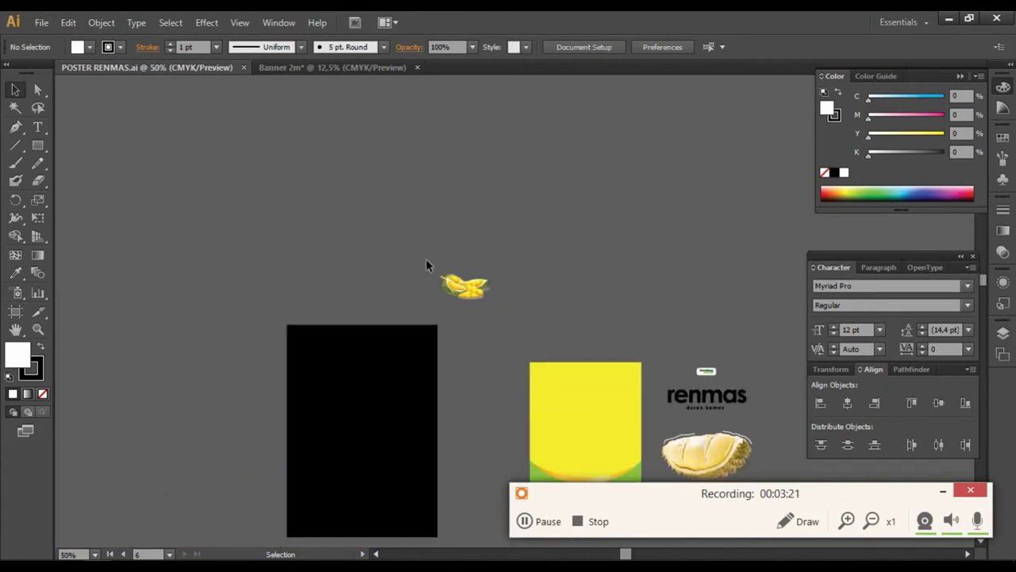
pyautogui.scroll(3, 426, 265)
# Move the durian illustration upward and ungroup it, then go to a new Chrome tab
pyautogui.click(569, 357)
pyautogui.moveTo(569, 357); pyautogui.dragTo(540, 205)
pyautogui.click(754, 231)
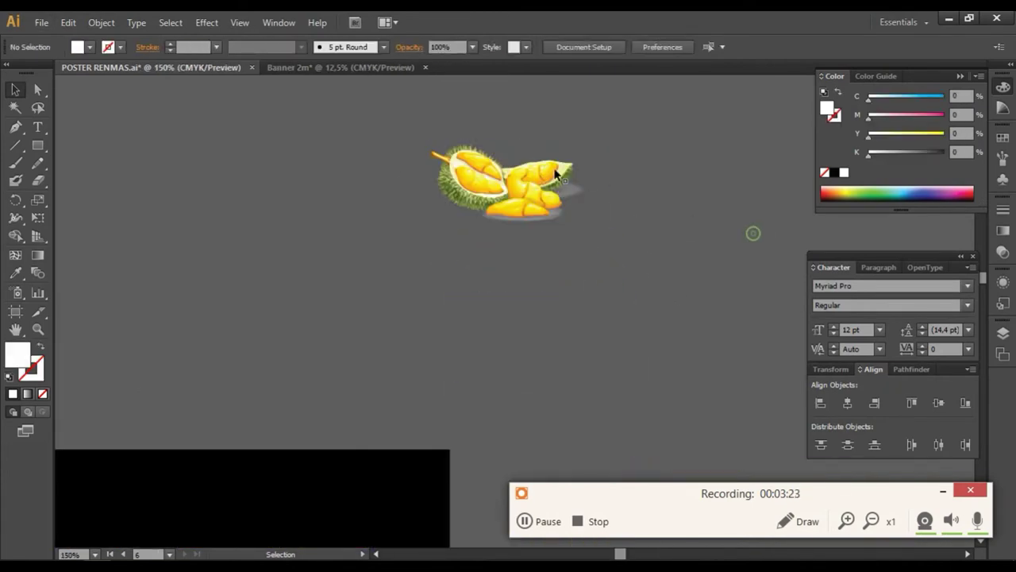
pyautogui.scroll(1, 556, 176)
pyautogui.rightClick(555, 178)
pyautogui.click(595, 266)
pyautogui.click(501, 277)
pyautogui.click(487, 196)
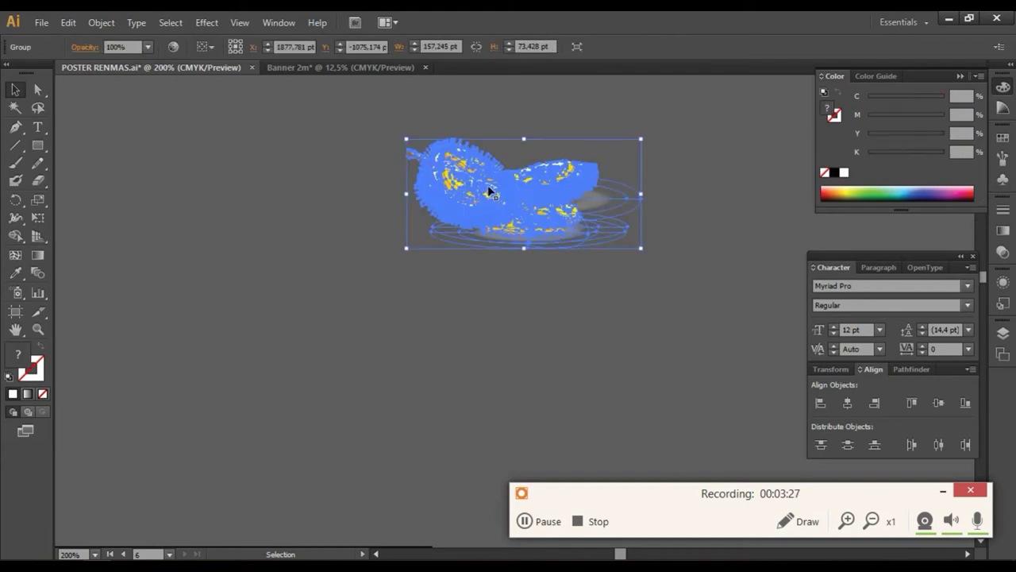
pyautogui.click(551, 337)
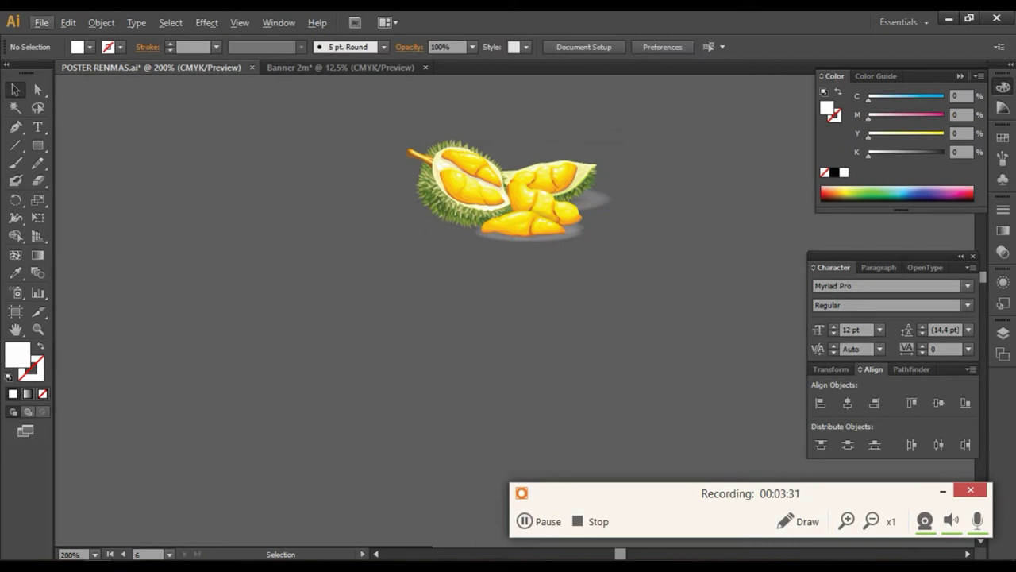
pyautogui.hotkey('alt', 'Tab')
pyautogui.click(380, 25)
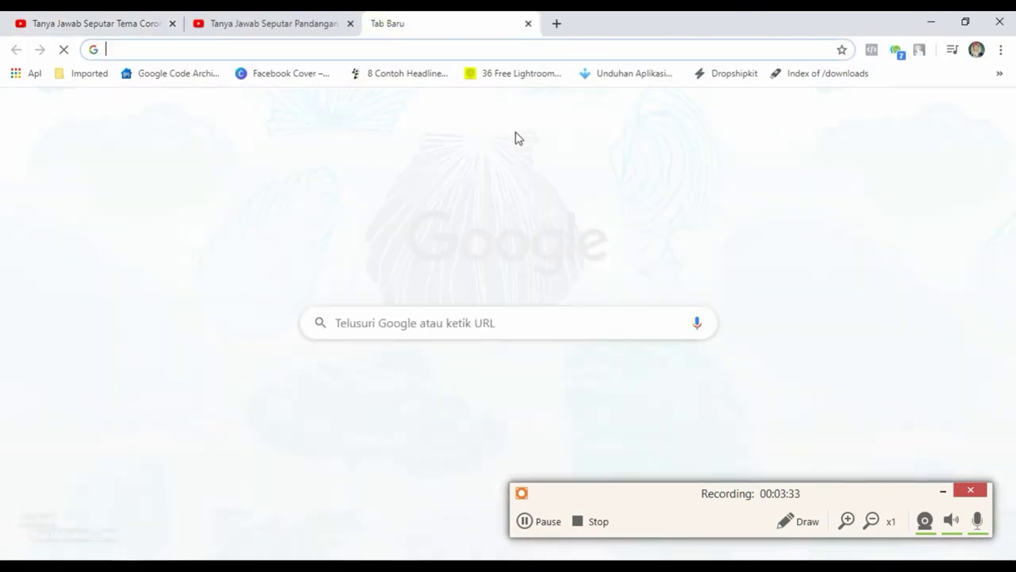
# Go to Freepik and search for 'durian'
pyautogui.write('free')
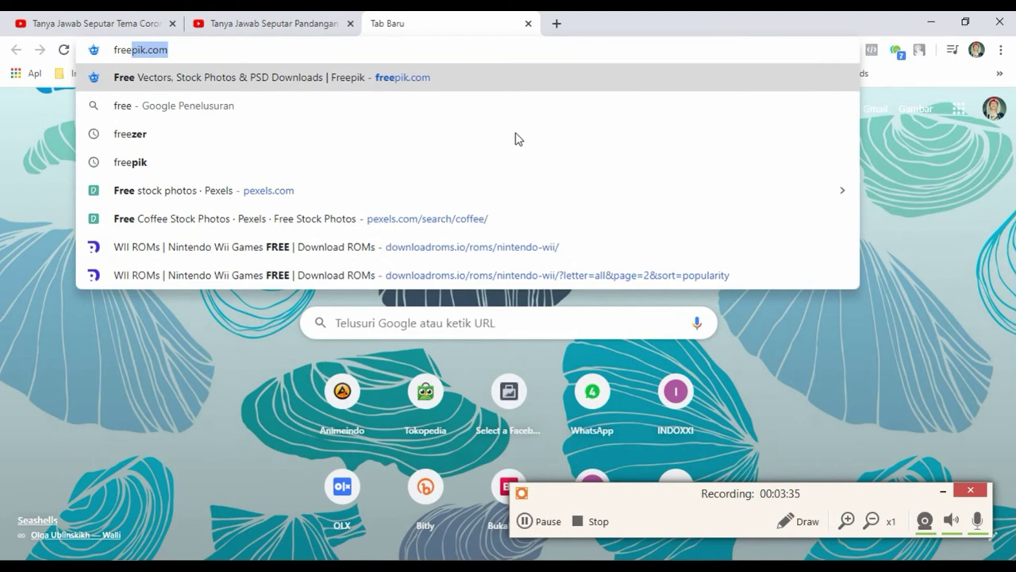
pyautogui.press('Return')
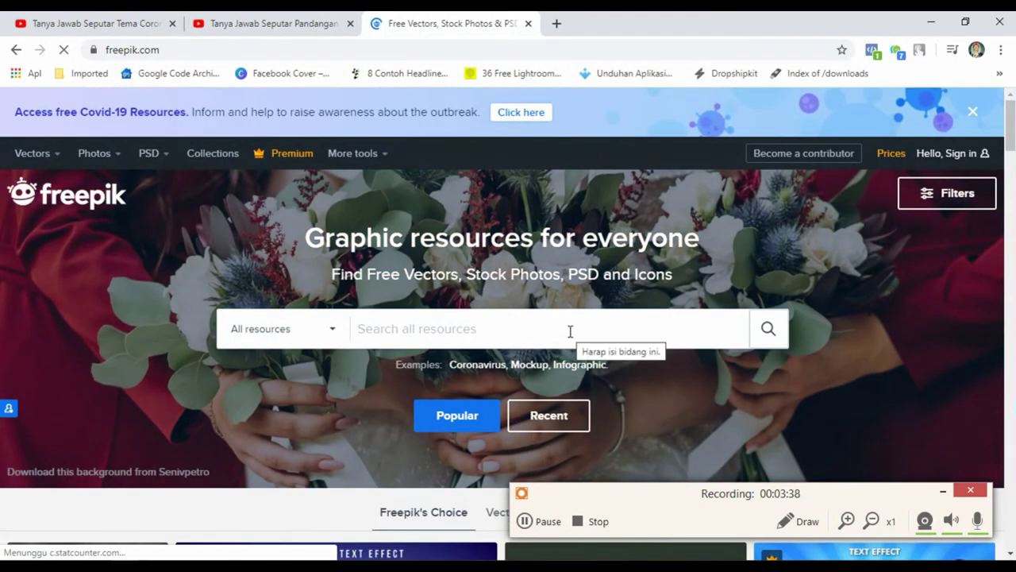
pyautogui.click(570, 331)
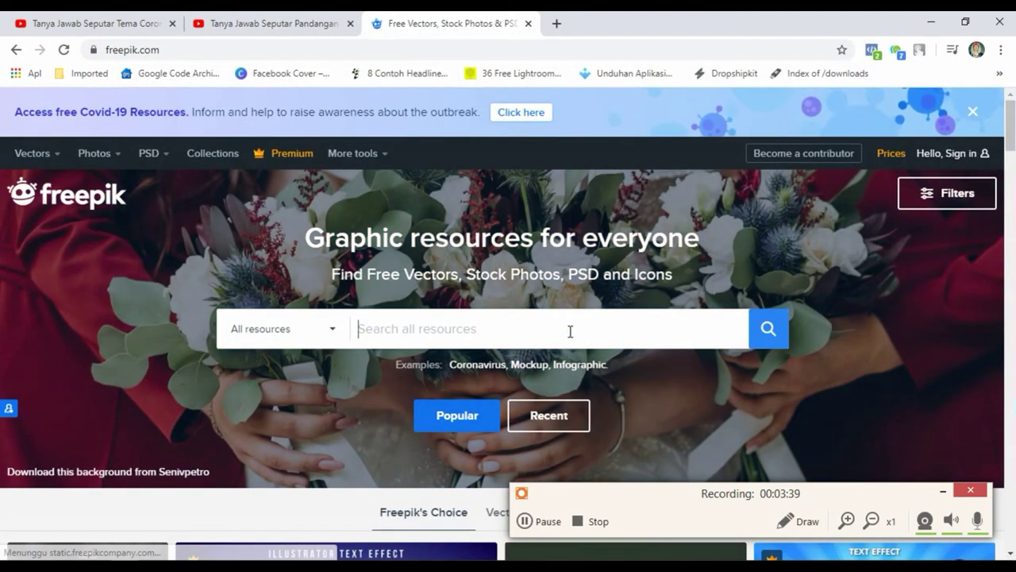
pyautogui.write('durian')
pyautogui.press('Return')
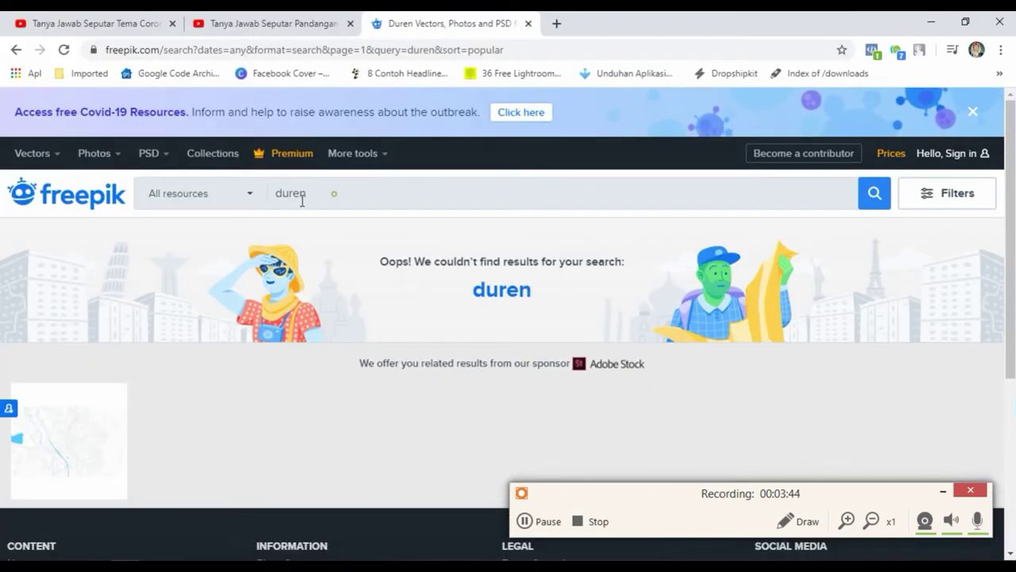
# Correct the misspelled search term to 'durian' and scroll through the results
pyautogui.moveTo(336, 194); pyautogui.dragTo(295, 200)
pyautogui.press('BackSpace')
pyautogui.write('ian')
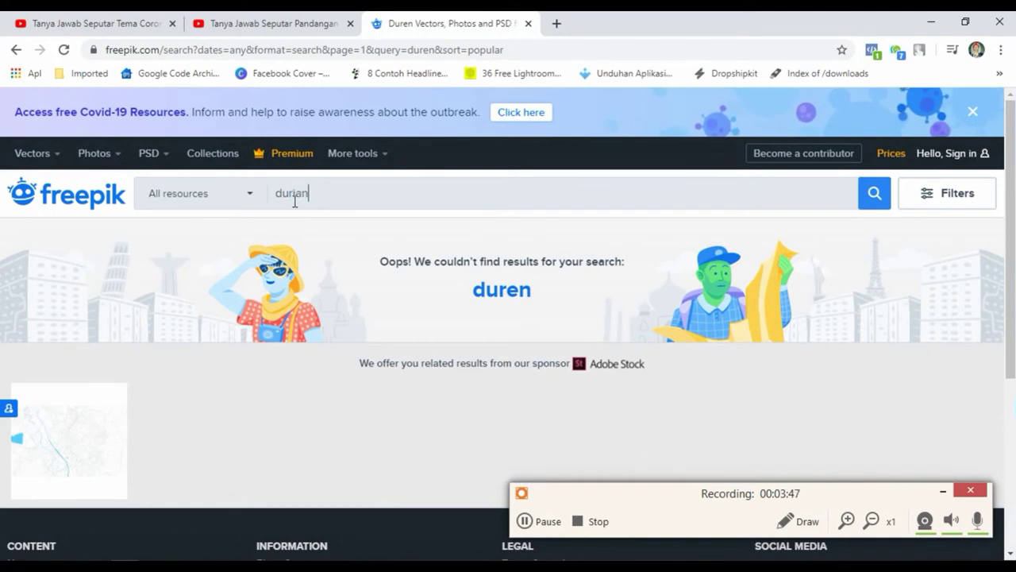
pyautogui.press('Return')
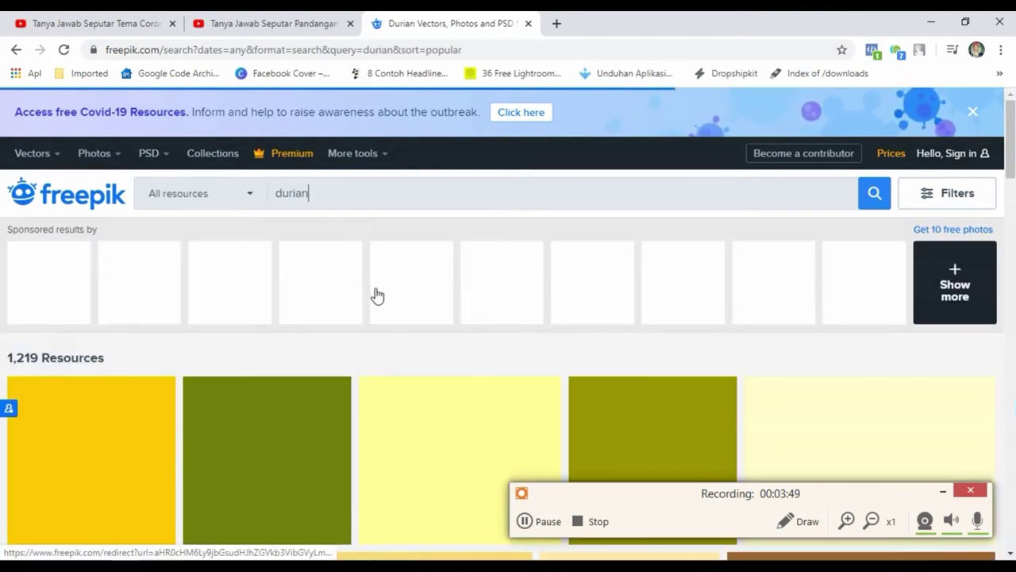
pyautogui.scroll(-2, 524, 338)
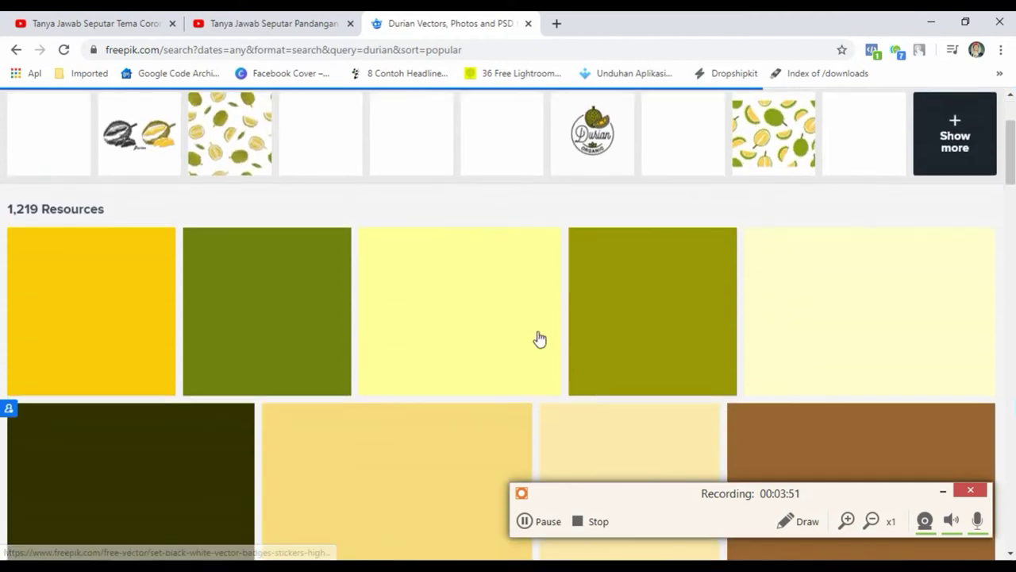
pyautogui.scroll(-1, 100, 212)
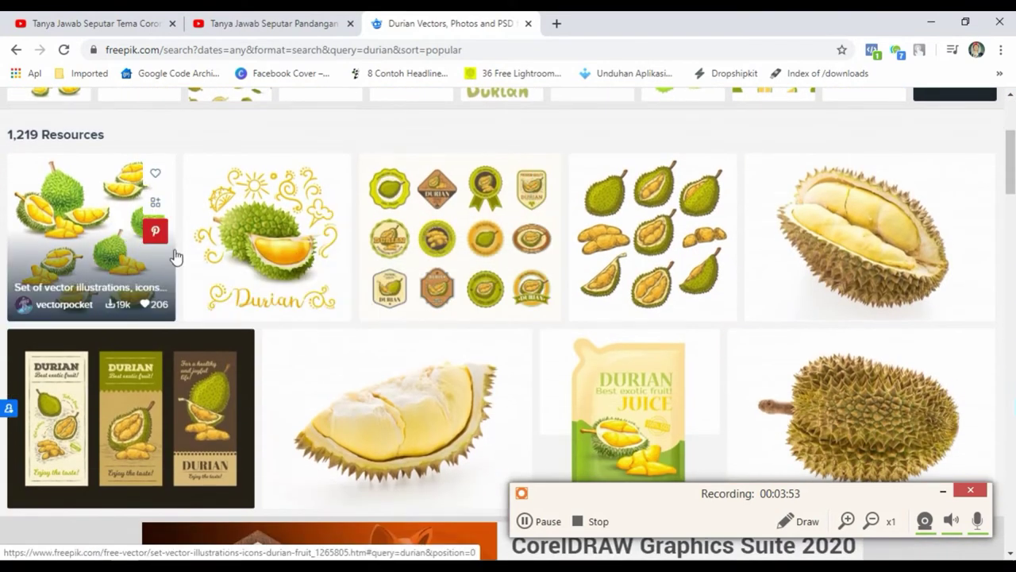
pyautogui.scroll(-1, 235, 240)
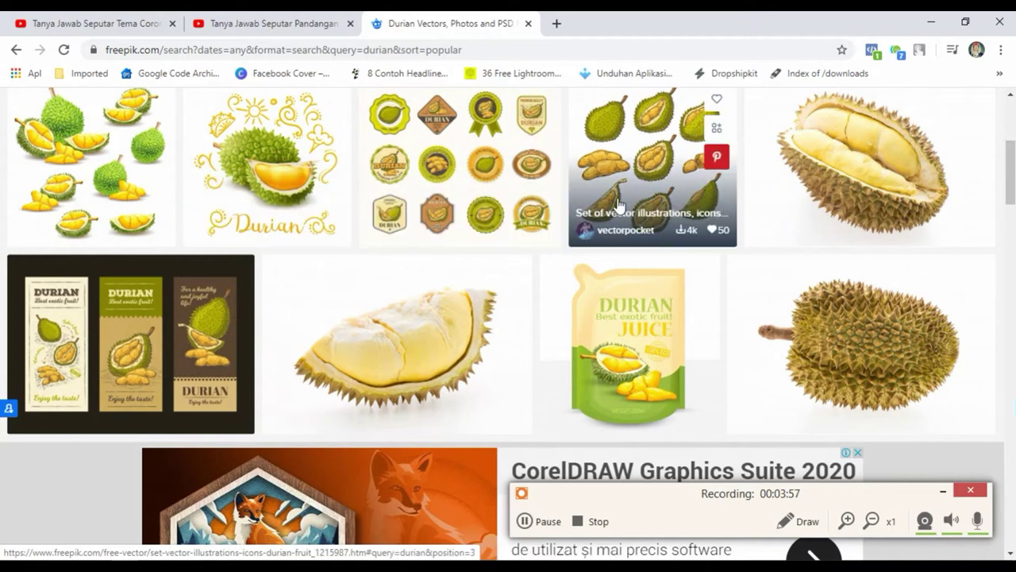
pyautogui.scroll(1, 622, 205)
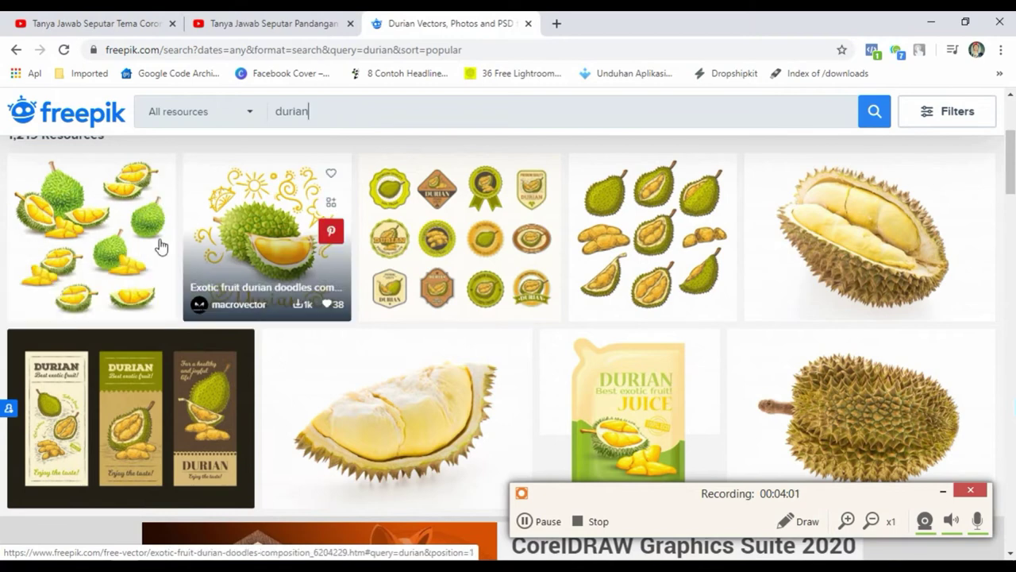
# Ungroup the durian illustration, moving the whole fruit left and the half shell up-right
pyautogui.click(931, 22)
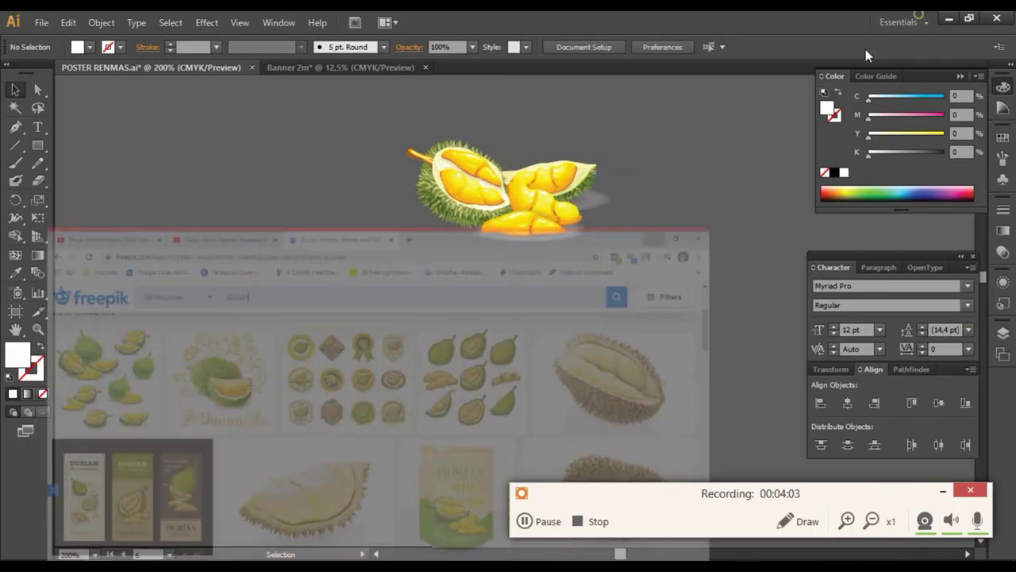
pyautogui.click(436, 225)
pyautogui.rightClick(441, 225)
pyautogui.click(488, 312)
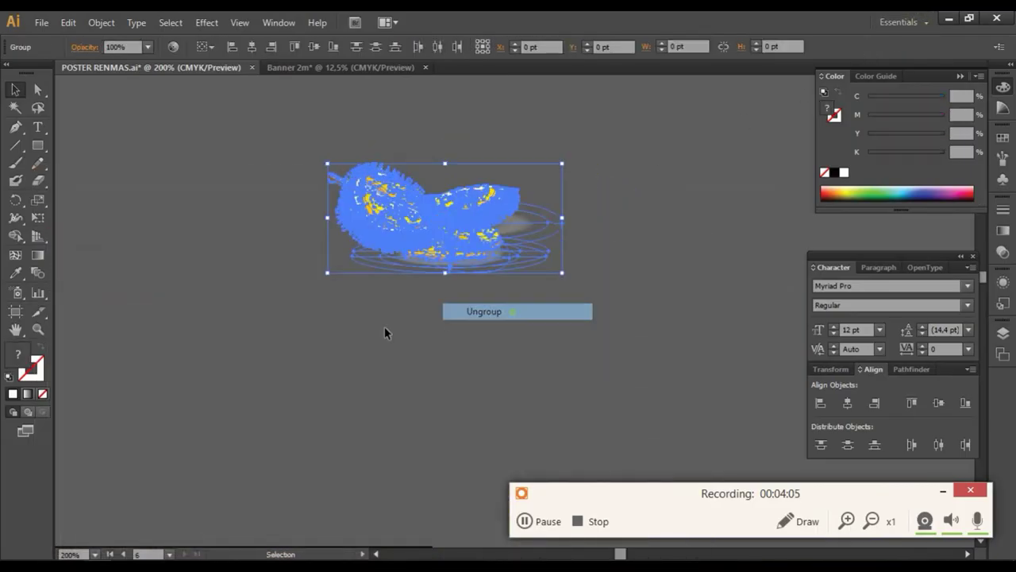
pyautogui.click(377, 331)
pyautogui.moveTo(386, 212)
pyautogui.mouseDown()
pyautogui.moveTo(273, 243)
pyautogui.moveTo(350, 160)
pyautogui.mouseUp()
pyautogui.click(344, 370)
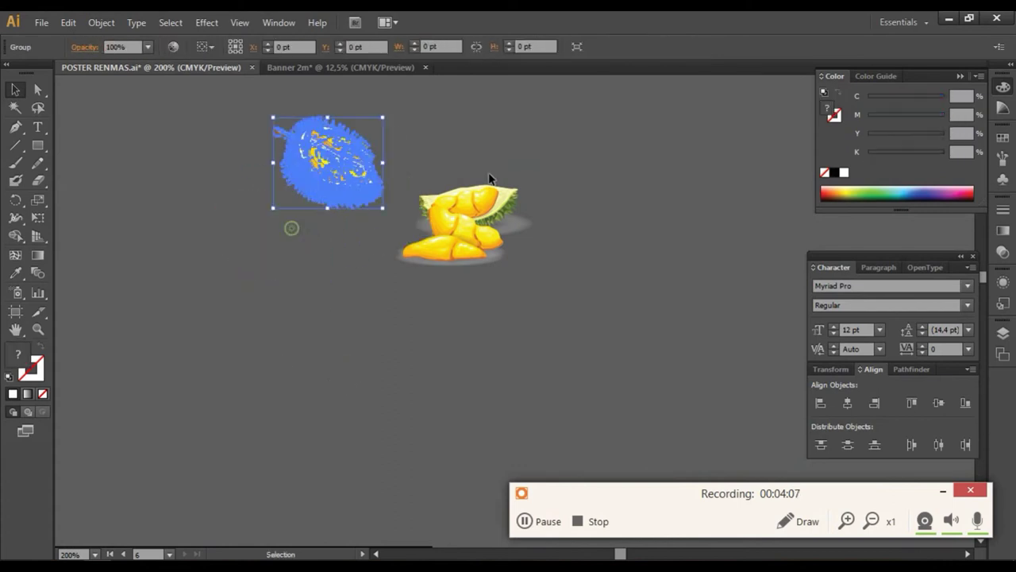
pyautogui.moveTo(490, 179); pyautogui.dragTo(554, 143)
pyautogui.click(661, 183)
# Select the durian photo clip group on the poster and copy it with Ctrl+C
pyautogui.scroll(-1, 408, 215)
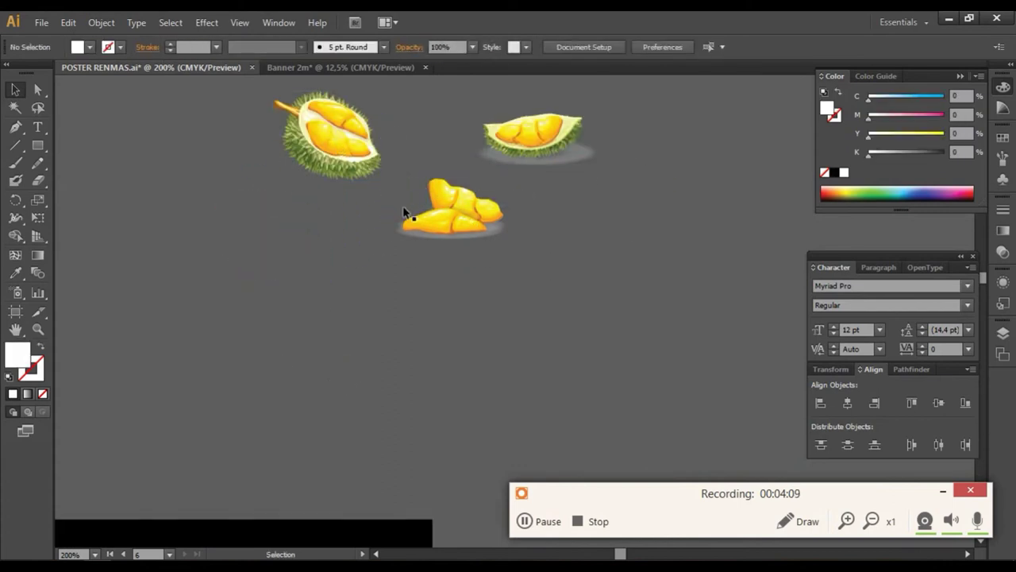
pyautogui.scroll(-1, 405, 206)
pyautogui.keyDown('alt'); pyautogui.scroll(-1, 517, 224); pyautogui.keyUp('alt')
pyautogui.keyDown('alt'); pyautogui.scroll(-1, 517, 225); pyautogui.keyUp('alt')
pyautogui.keyDown('alt'); pyautogui.scroll(-1, 566, 278); pyautogui.keyUp('alt')
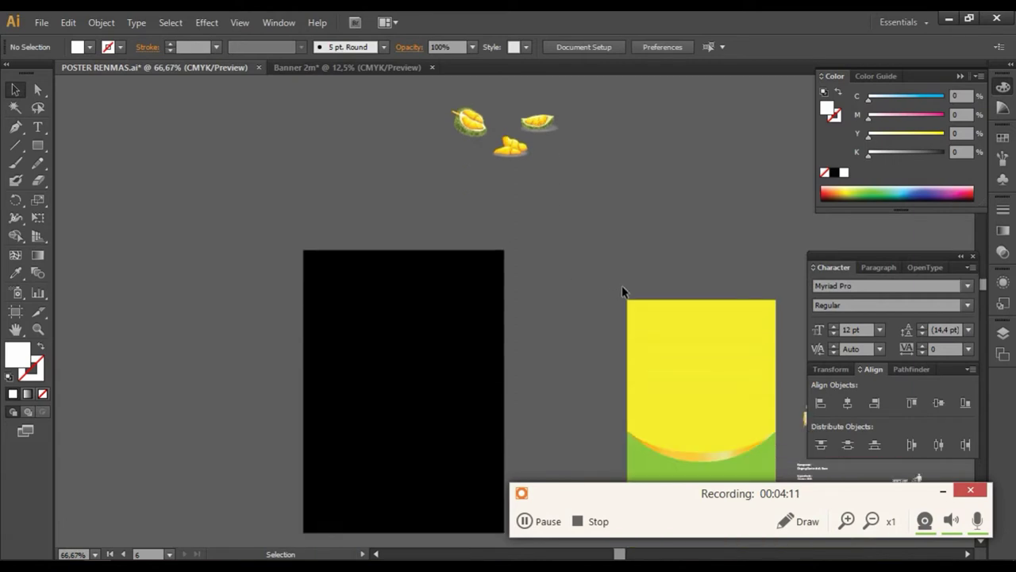
pyautogui.scroll(-1, 622, 285)
pyautogui.hscroll(1, 627, 290)
pyautogui.hscroll(4, 633, 286)
pyautogui.click(740, 376)
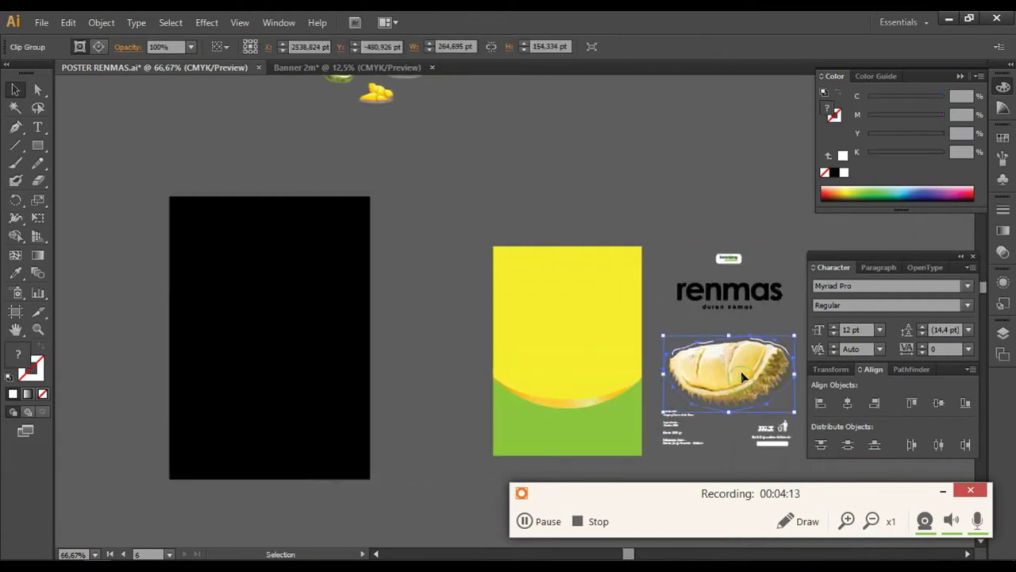
pyautogui.scroll(-1, 730, 366)
pyautogui.hscroll(3, 717, 340)
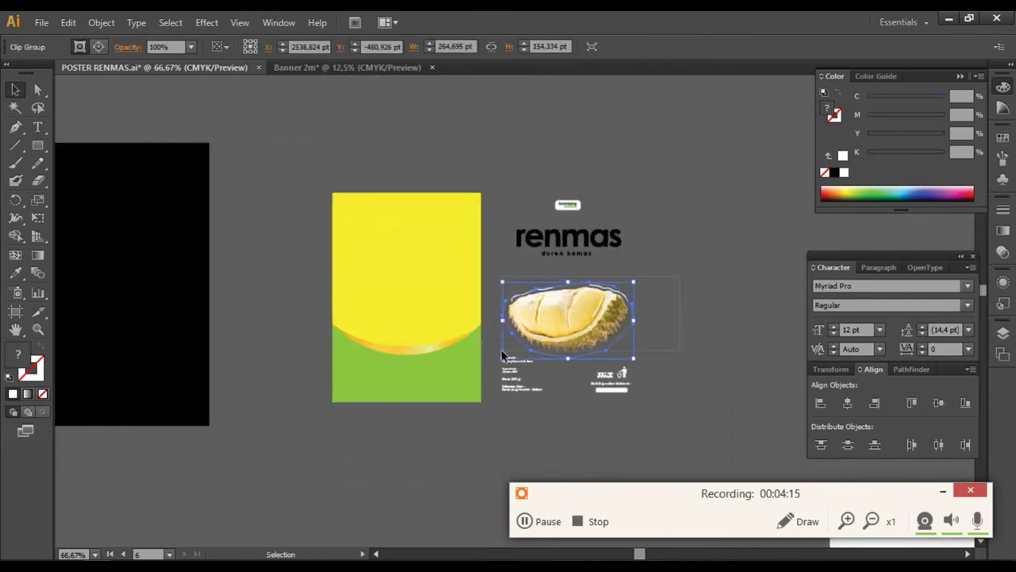
pyautogui.keyDown('ctrl'); pyautogui.click(501, 355); pyautogui.keyUp('ctrl')
pyautogui.hotkey('ctrl', 'c')
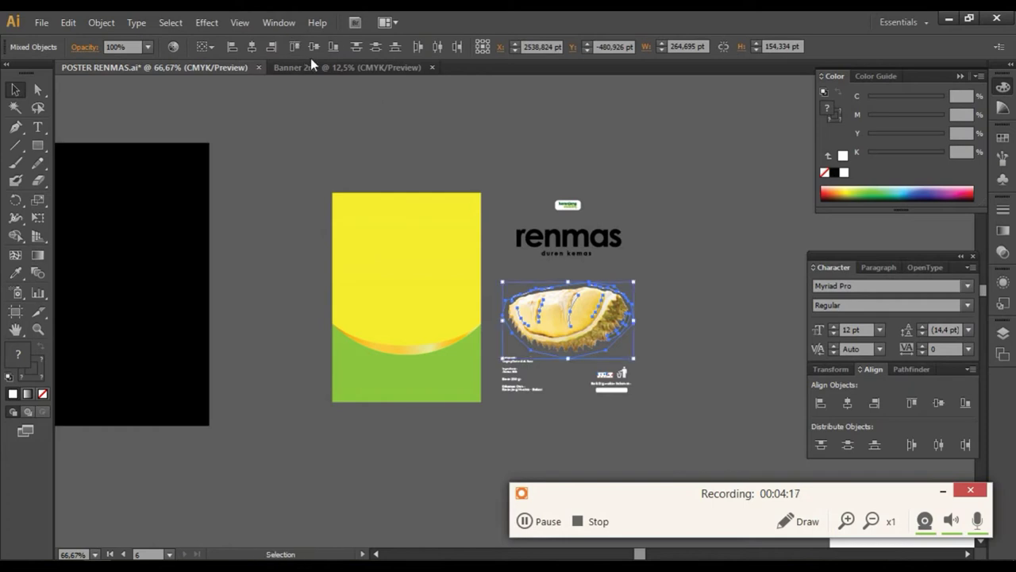
pyautogui.click(310, 64)
# Paste the durian into Banner 2m, enlarge it, and place it below the artboard
pyautogui.hotkey('ctrl', 'v')
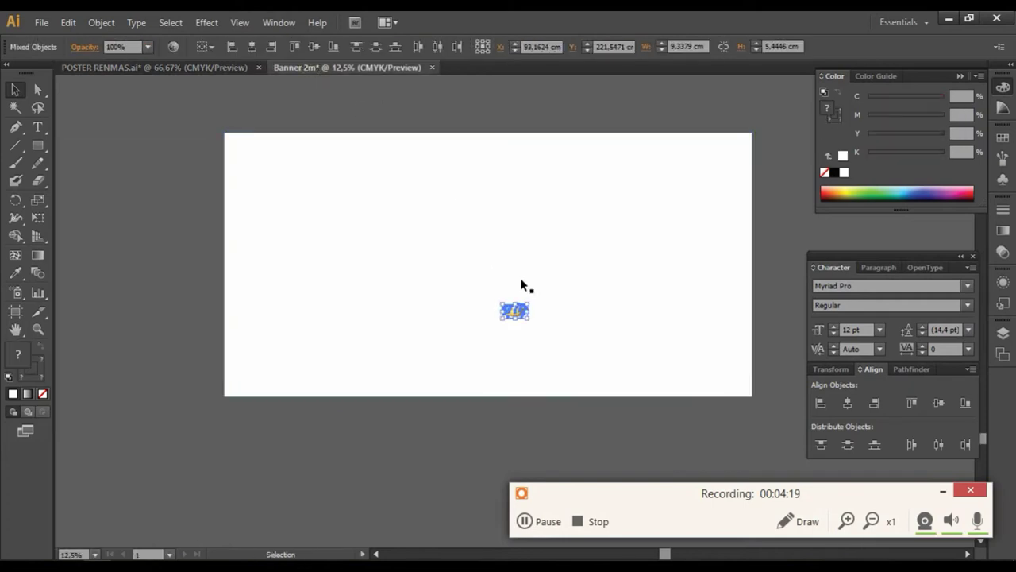
pyautogui.moveTo(529, 303); pyautogui.dragTo(736, 178)
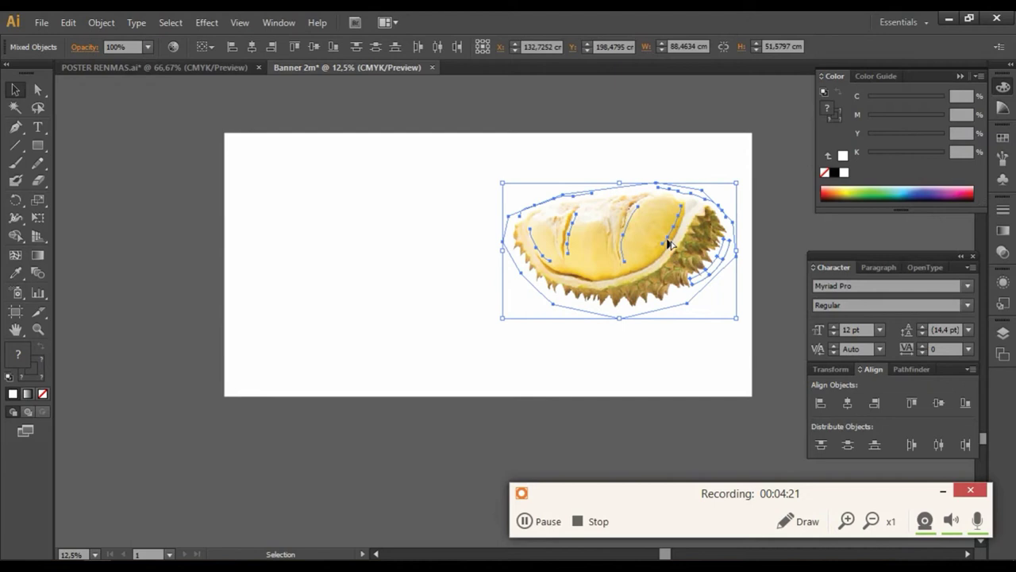
pyautogui.hotkey('ctrl', '-')
pyautogui.moveTo(578, 351); pyautogui.dragTo(309, 275)
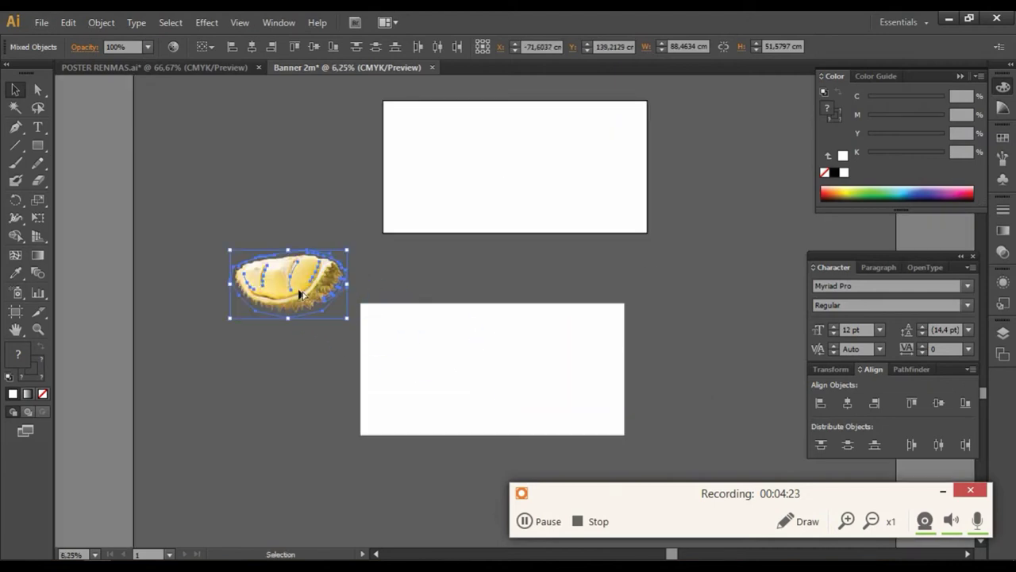
pyautogui.scroll(3, 310, 276)
pyautogui.scroll(1, 291, 286)
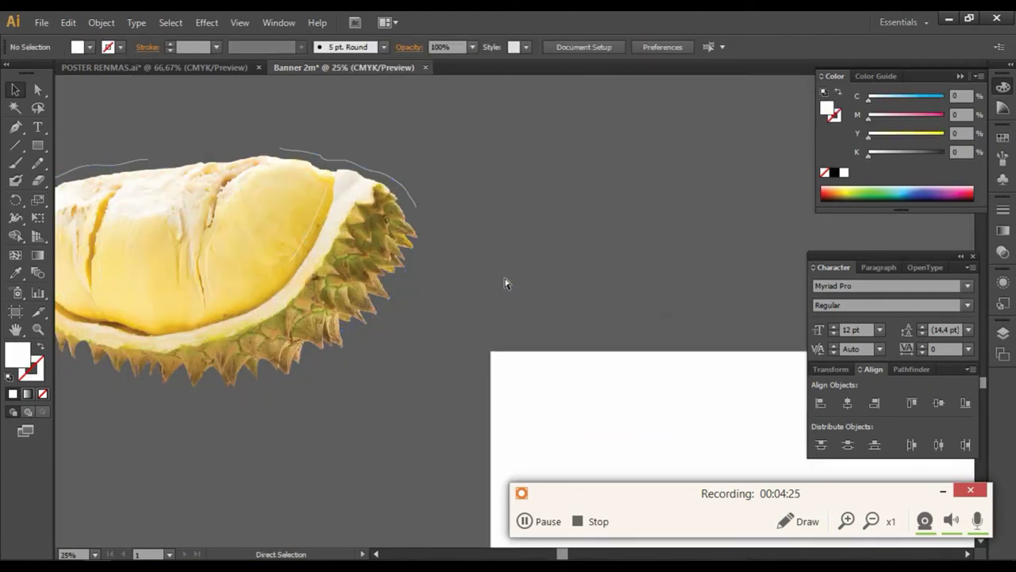
pyautogui.hotkey('ctrl', 'z')
pyautogui.hotkey('ctrl', 'z')
pyautogui.scroll(-3, 507, 262)
pyautogui.scroll(-2, 595, 281)
pyautogui.scroll(1, 560, 112)
pyautogui.moveTo(545, 239); pyautogui.dragTo(448, 365)
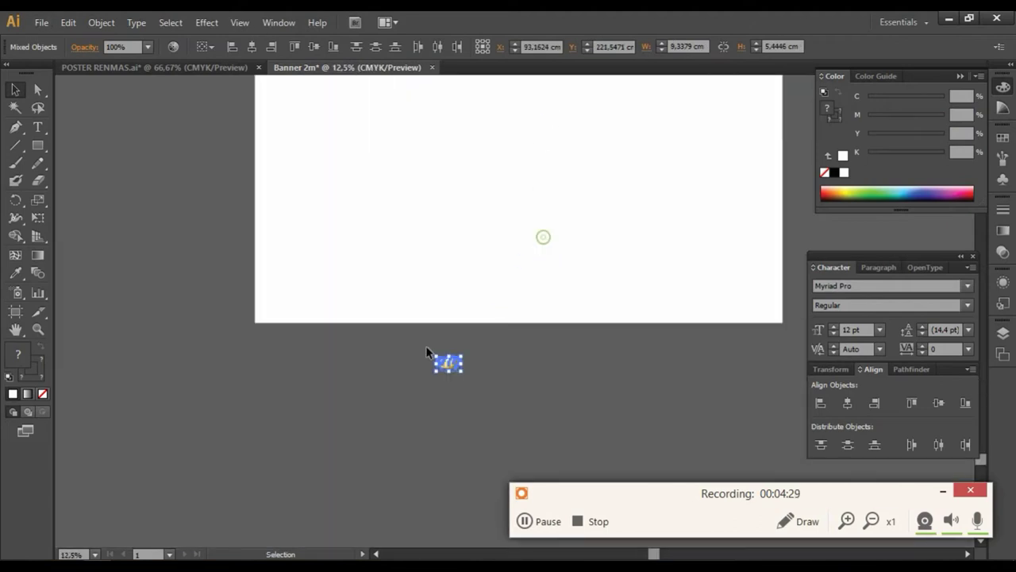
# Expand the durian via Object > Expand, enlarge it, and move it left of the artboards
pyautogui.click(102, 22)
pyautogui.click(134, 179)
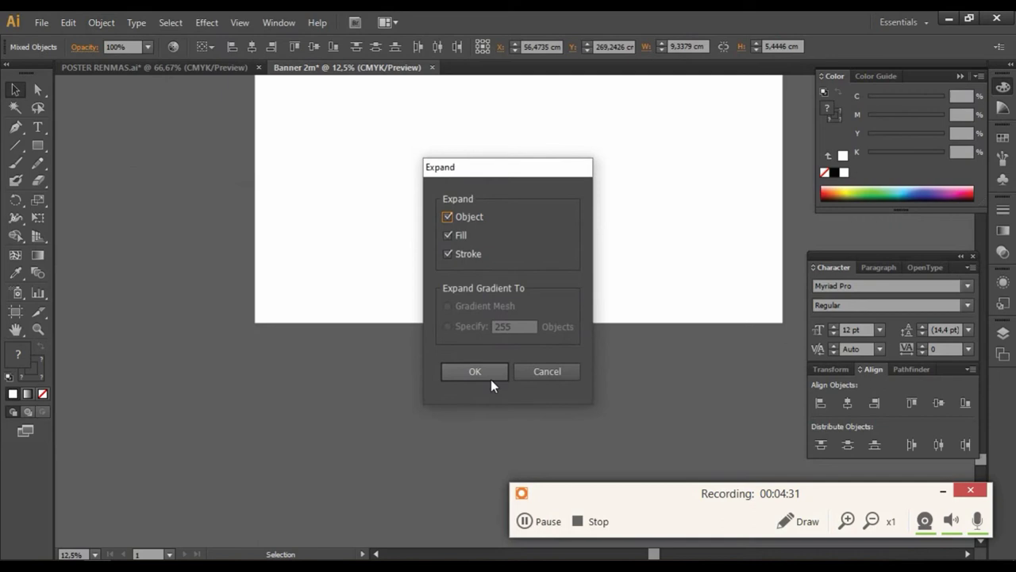
pyautogui.click(491, 379)
pyautogui.moveTo(464, 352); pyautogui.dragTo(724, 201)
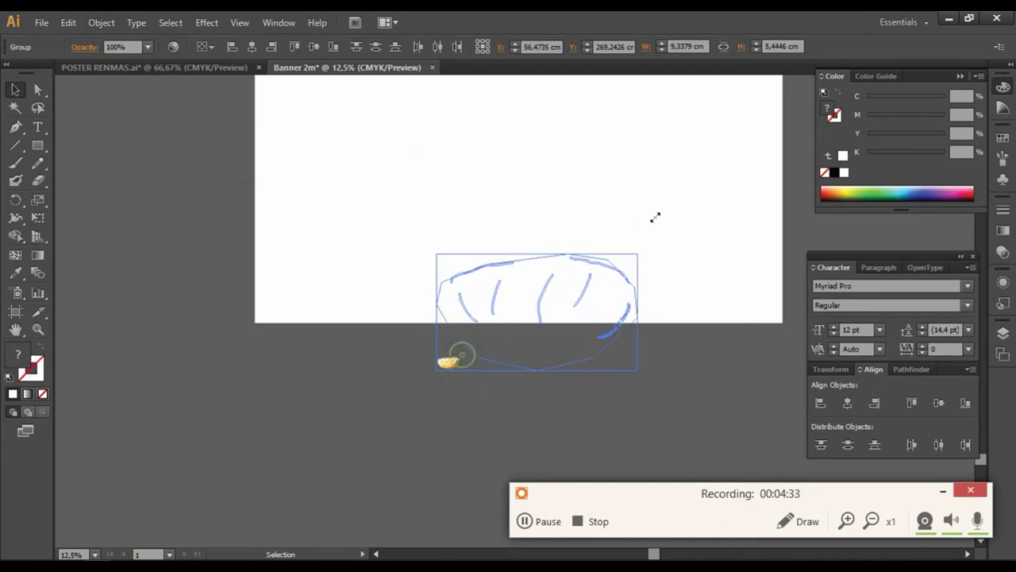
pyautogui.click(653, 409)
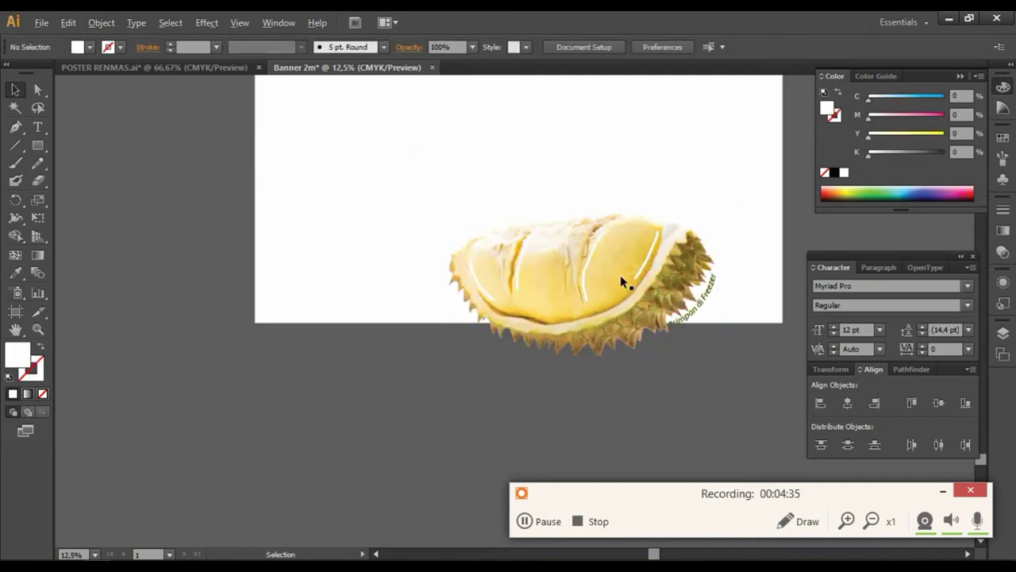
pyautogui.hotkey('ctrl', '-')
pyautogui.moveTo(556, 284)
pyautogui.mouseDown()
pyautogui.moveTo(312, 283)
pyautogui.moveTo(290, 173)
pyautogui.mouseUp()
pyautogui.click(329, 141)
# Select the renmas logo, text, and label icons on the POSTER RENMAS artboard
pyautogui.click(228, 69)
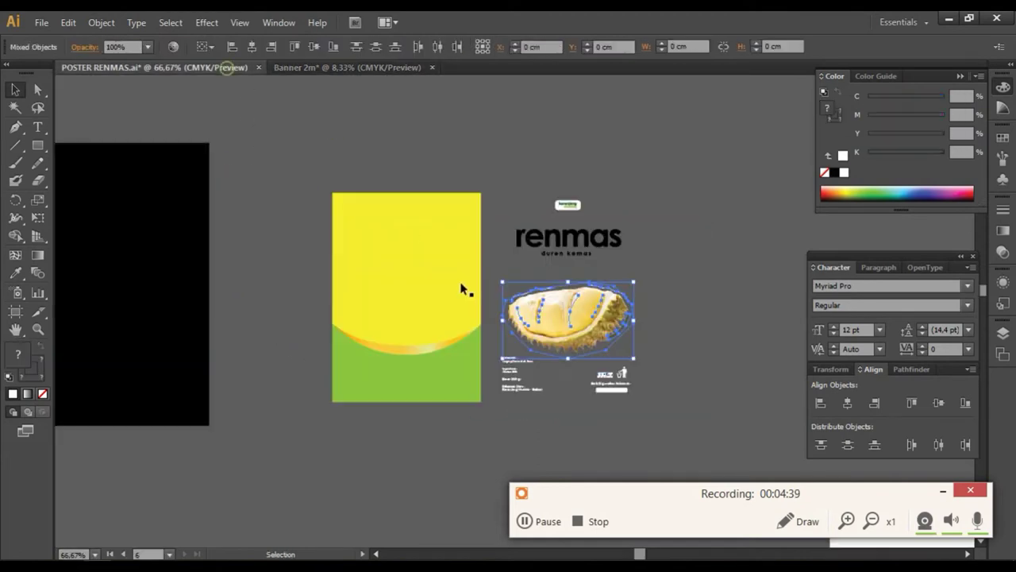
pyautogui.scroll(1, 512, 228)
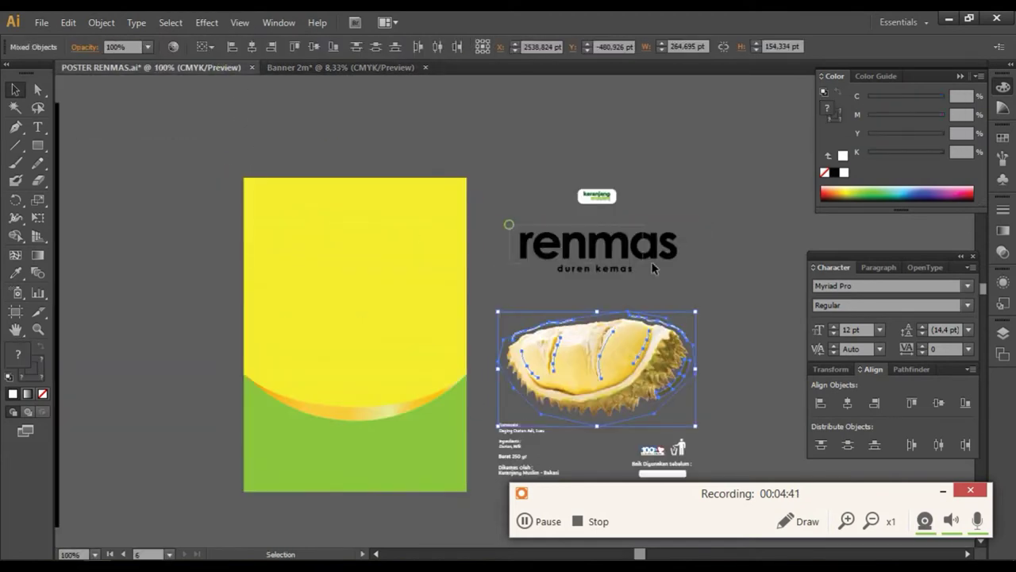
pyautogui.click(505, 175)
pyautogui.moveTo(698, 317); pyautogui.dragTo(568, 184)
pyautogui.click(714, 205)
pyautogui.moveTo(530, 304); pyautogui.dragTo(531, 285)
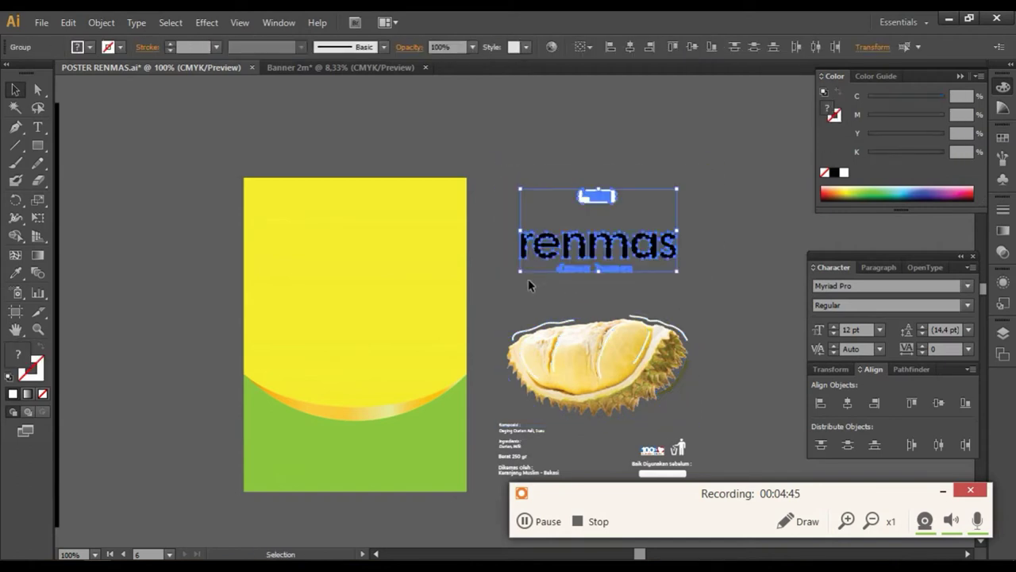
pyautogui.scroll(-2, 538, 297)
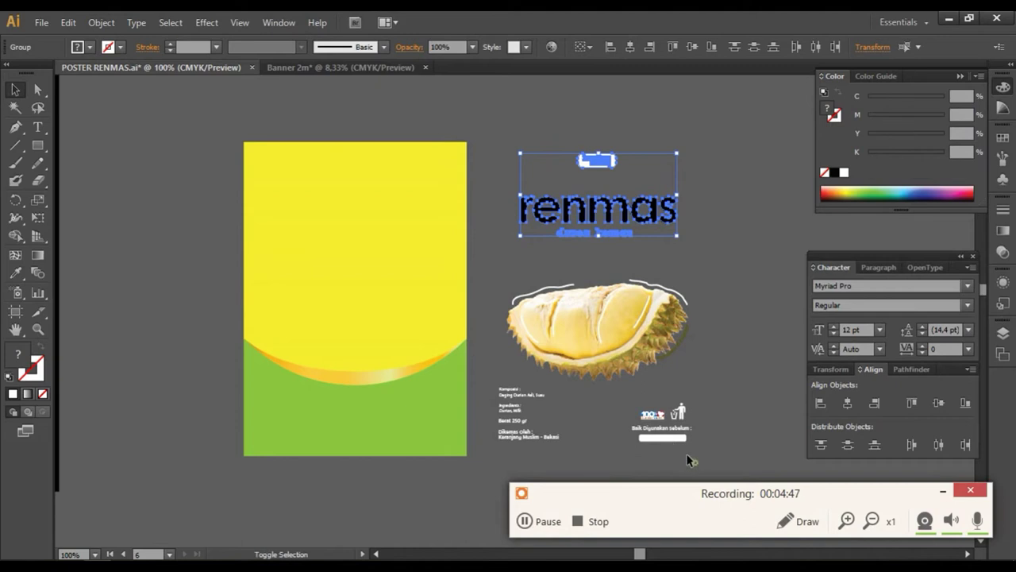
pyautogui.keyDown('shift'); pyautogui.click(617, 411); pyautogui.keyUp('shift')
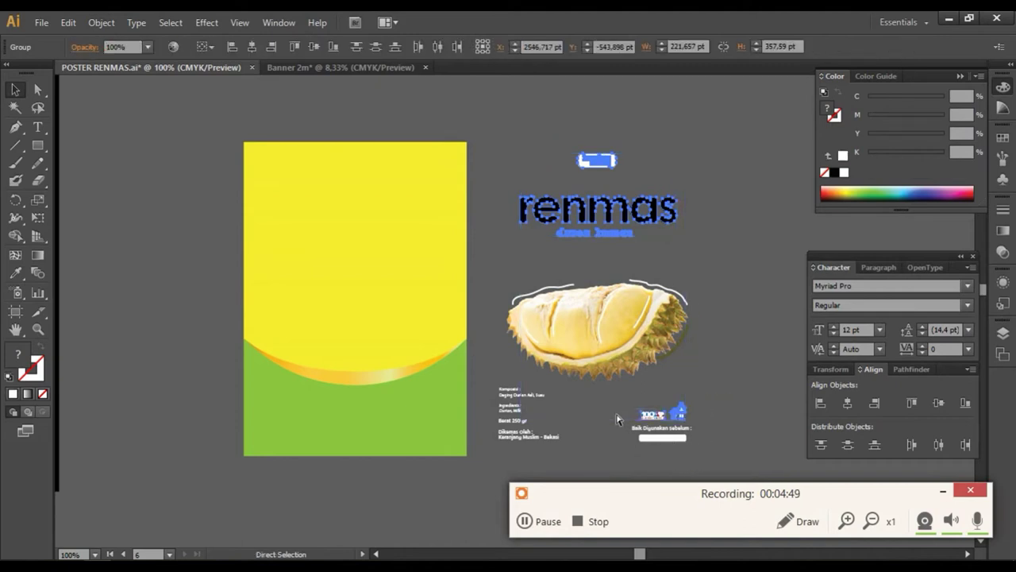
# Paste the logo group into Banner 2m, enlarge it, and place it right of the artboards
pyautogui.click(349, 70)
pyautogui.hotkey('ctrl', 'v')
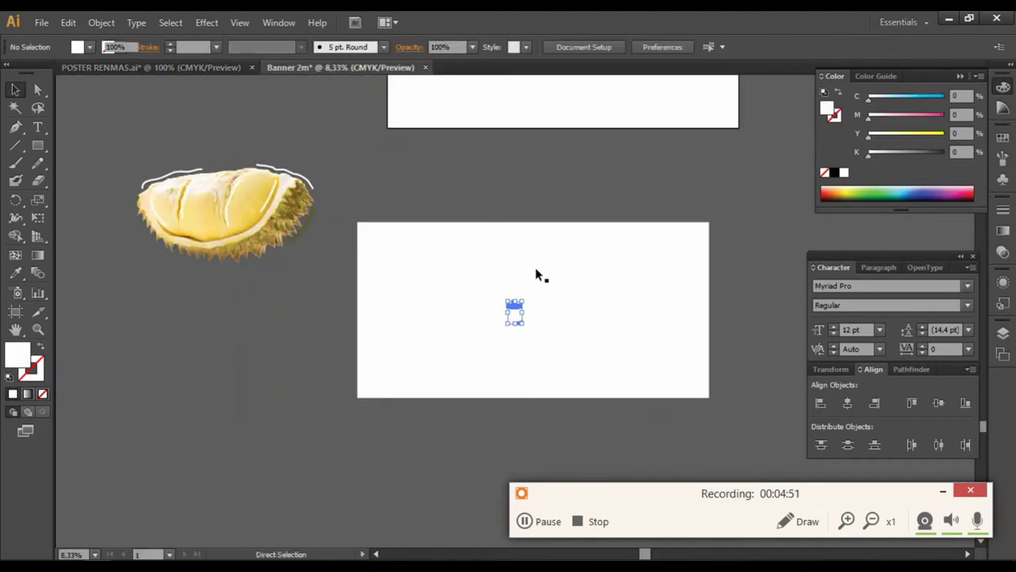
pyautogui.hotkey('ctrl', '-')
pyautogui.moveTo(486, 361); pyautogui.dragTo(568, 235)
pyautogui.moveTo(541, 267); pyautogui.dragTo(724, 266)
pyautogui.click(490, 127)
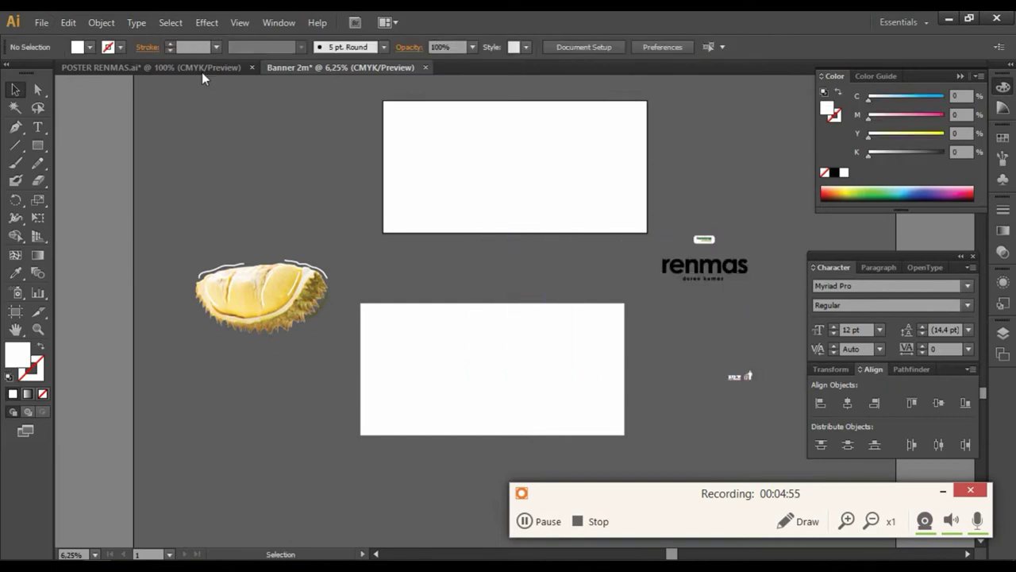
pyautogui.click(200, 71)
pyautogui.scroll(-3, 436, 286)
pyautogui.scroll(-1, 456, 294)
pyautogui.scroll(-1, 473, 305)
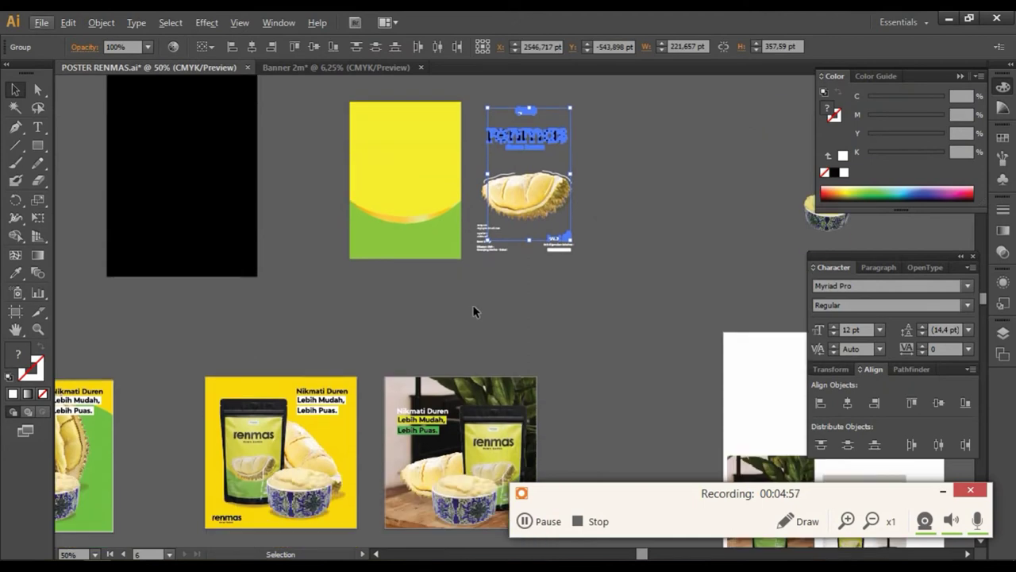
pyautogui.scroll(-2, 473, 304)
pyautogui.click(421, 385)
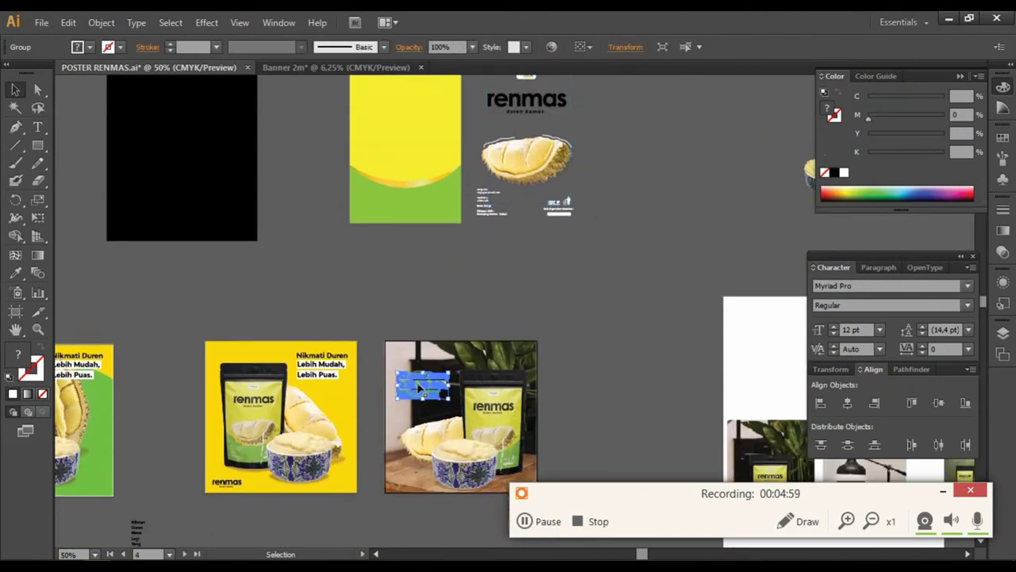
pyautogui.scroll(-1, 442, 379)
pyautogui.scroll(-1, 441, 379)
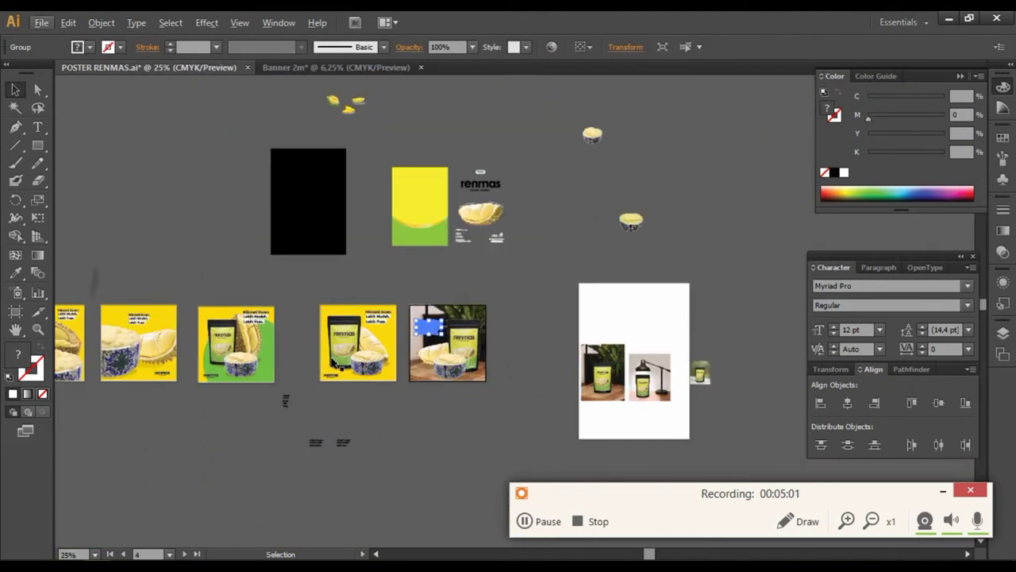
pyautogui.keyDown('ctrl'); pyautogui.click(262, 342); pyautogui.keyUp('ctrl')
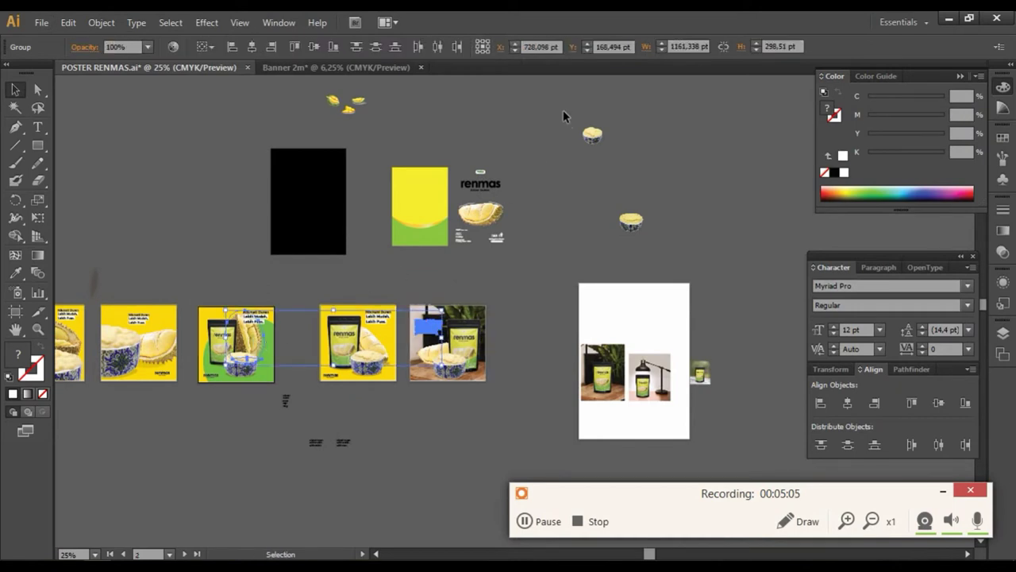
pyautogui.click(362, 67)
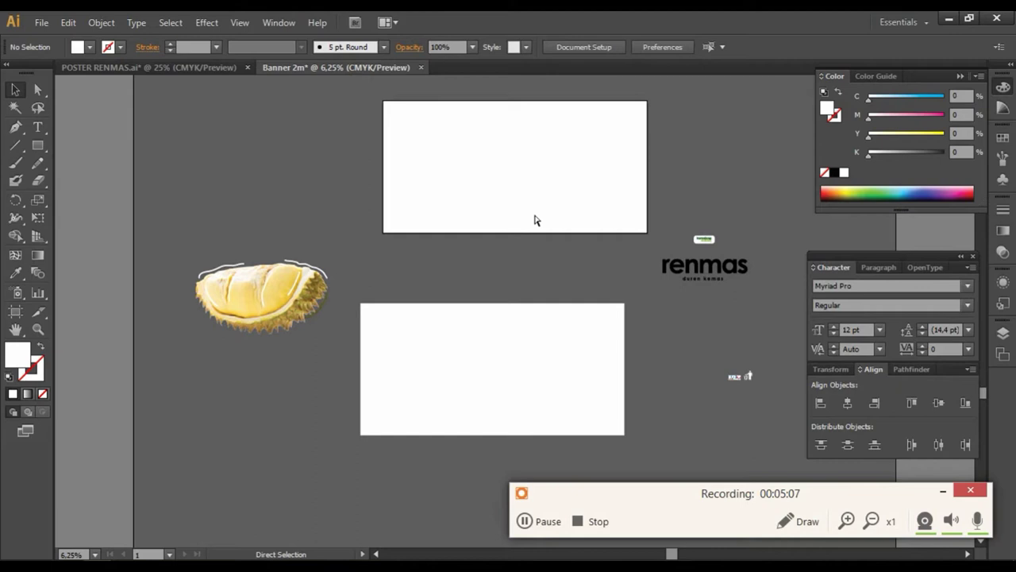
# Paste the durian group with its tagline, enlarge it, and place it beside the top artboard
pyautogui.hotkey('ctrl', 'v')
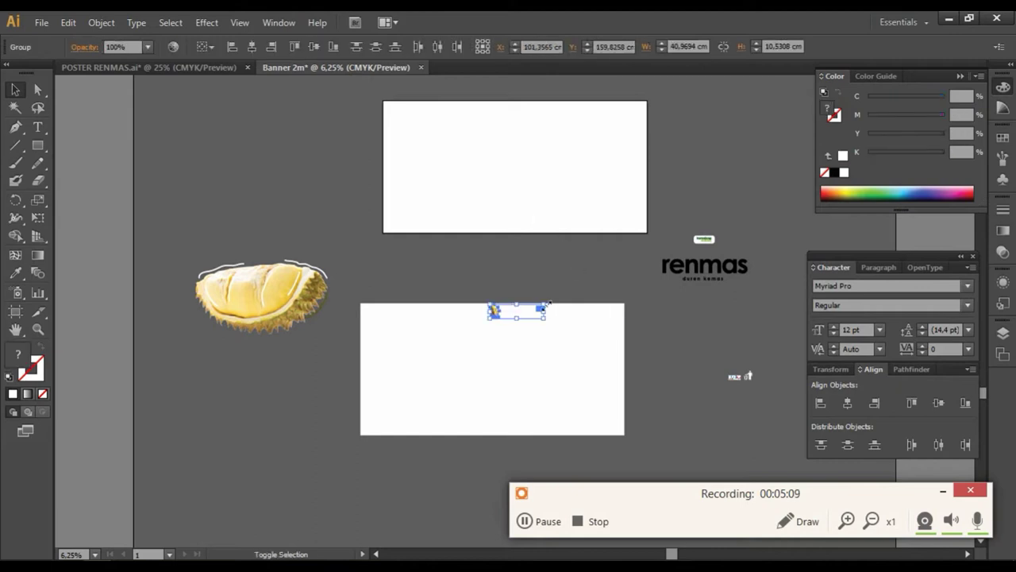
pyautogui.moveTo(546, 304)
pyautogui.mouseDown()
pyautogui.moveTo(709, 260)
pyautogui.moveTo(740, 204)
pyautogui.mouseUp()
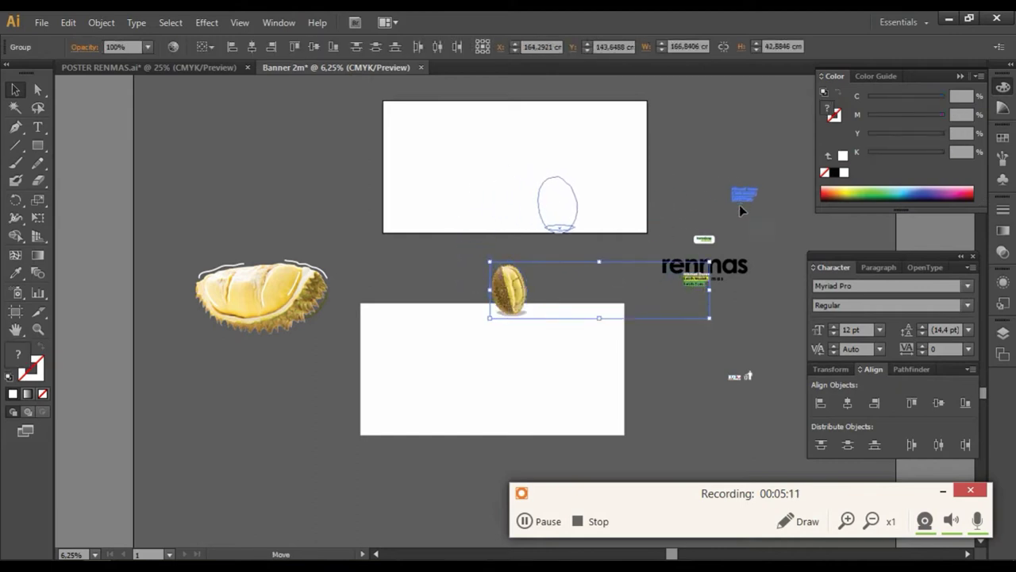
pyautogui.click(571, 231)
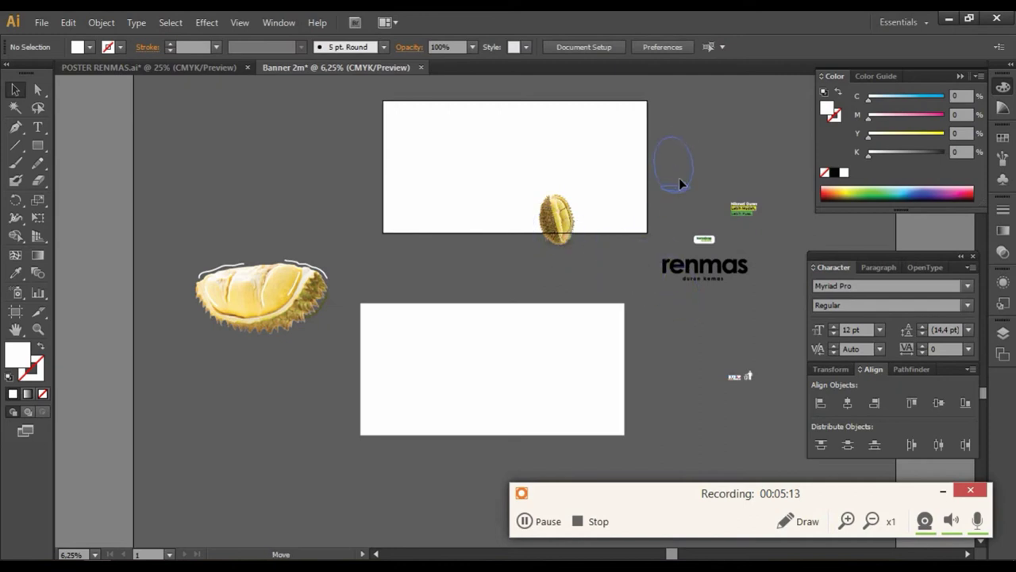
pyautogui.moveTo(680, 184); pyautogui.dragTo(688, 171)
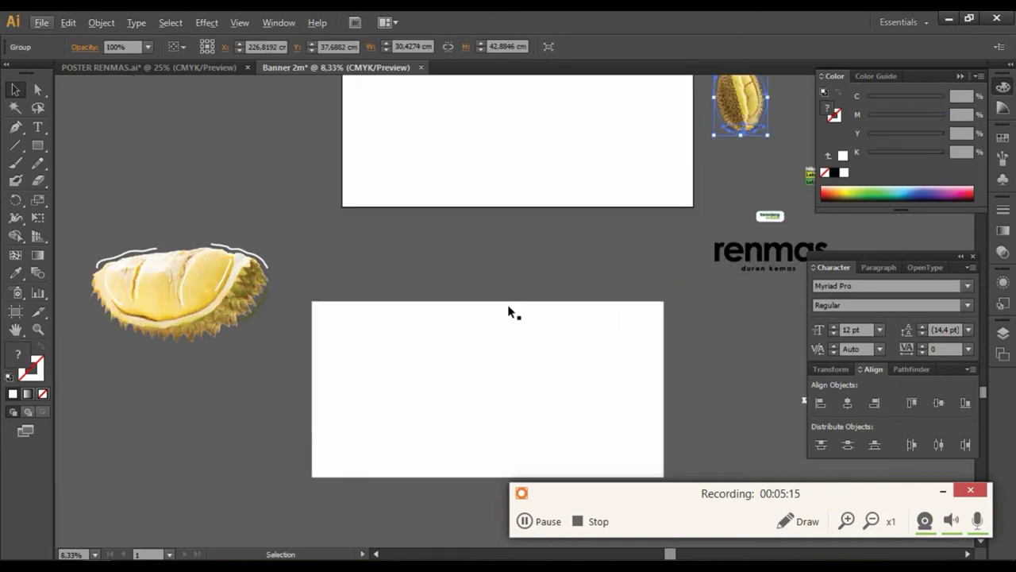
pyautogui.scroll(1, 507, 310)
pyautogui.scroll(1, 576, 330)
pyautogui.scroll(-1, 581, 334)
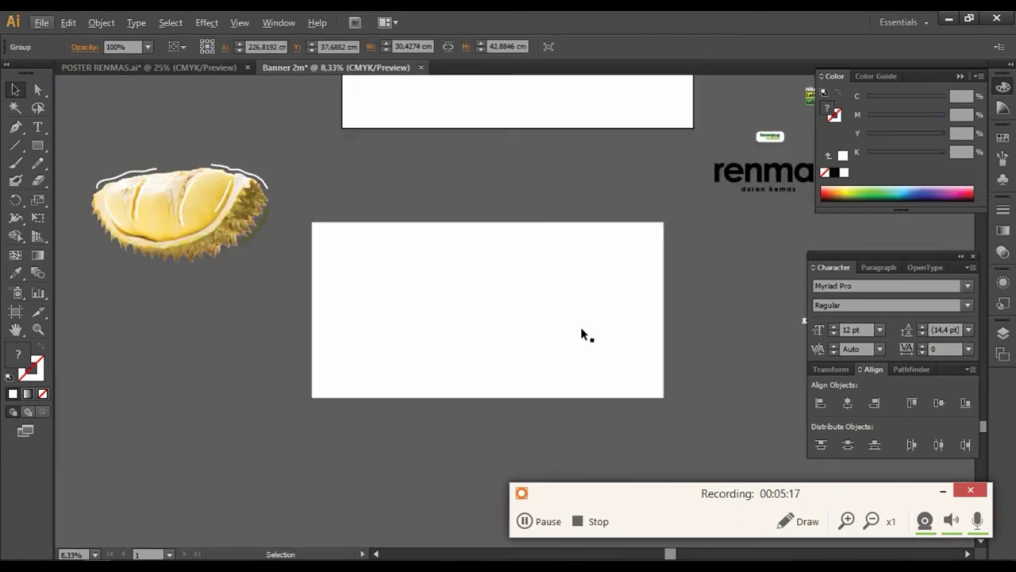
pyautogui.moveTo(236, 207); pyautogui.dragTo(248, 191)
pyautogui.click(376, 201)
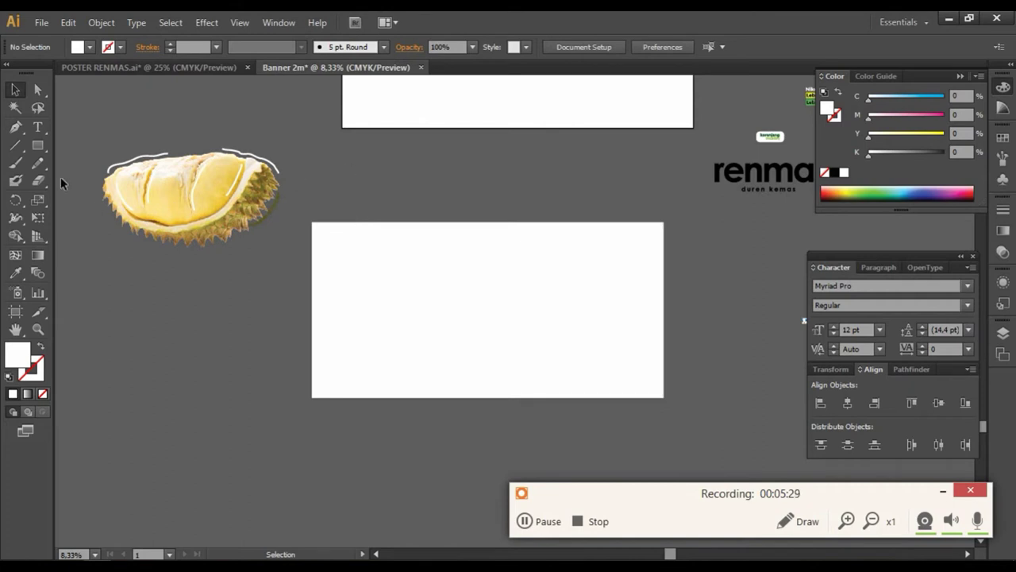
pyautogui.click(34, 145)
pyautogui.moveTo(34, 145); pyautogui.dragTo(97, 178)
# Draw a circle over the banner, reposition and enlarge it, then delete it
pyautogui.moveTo(414, 177); pyautogui.dragTo(656, 420)
pyautogui.press('v')
pyautogui.moveTo(627, 288)
pyautogui.mouseDown()
pyautogui.moveTo(515, 311)
pyautogui.moveTo(532, 284)
pyautogui.mouseUp()
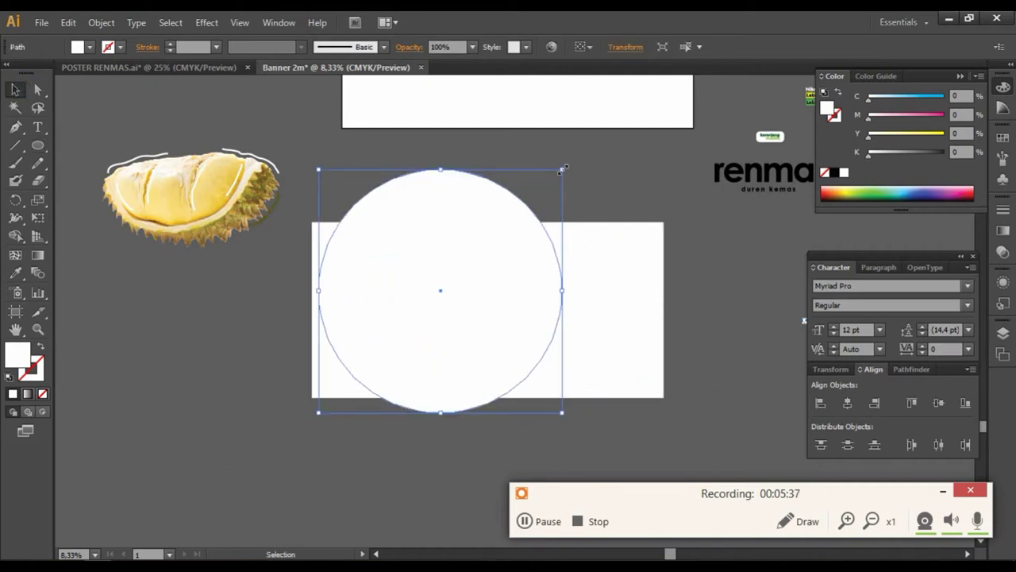
pyautogui.moveTo(562, 169); pyautogui.dragTo(578, 150)
pyautogui.click(598, 154)
pyautogui.click(513, 236)
pyautogui.press('Delete')
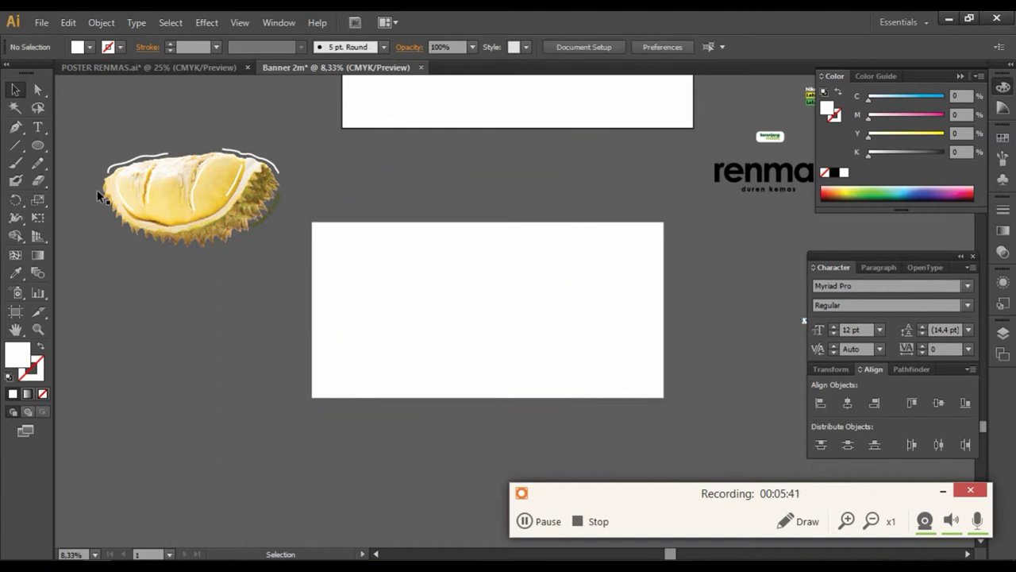
# Draw a curved Pen path across the banner, enlarge it, and set its fill to None
pyautogui.click(16, 127)
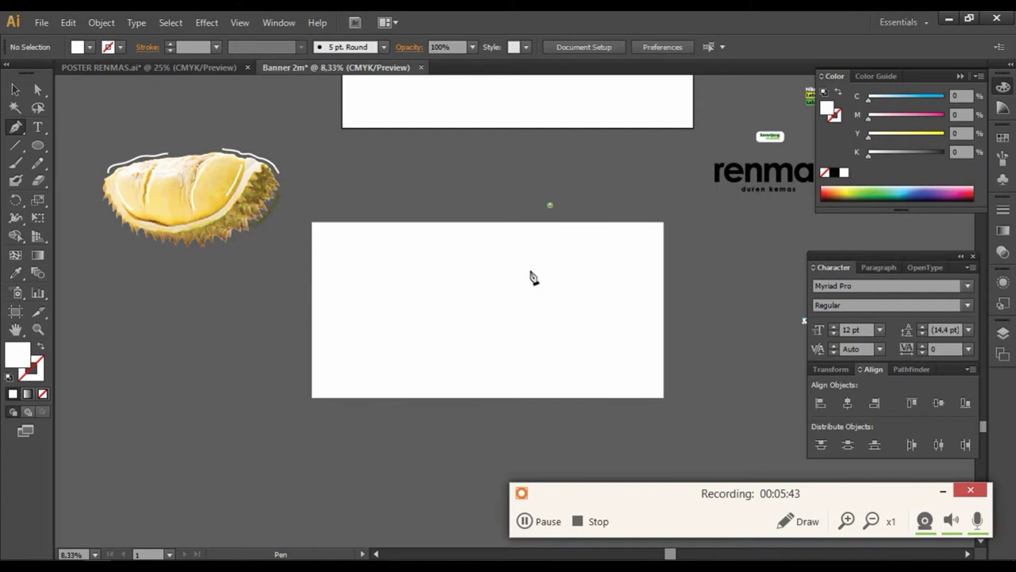
pyautogui.moveTo(413, 417); pyautogui.dragTo(258, 461)
pyautogui.click(17, 90)
pyautogui.moveTo(553, 204); pyautogui.dragTo(565, 183)
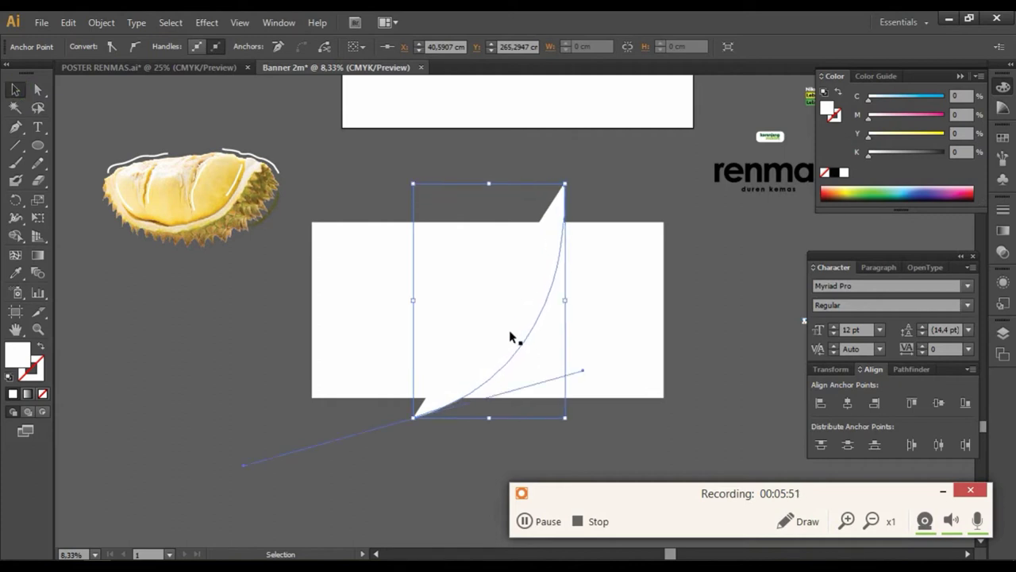
pyautogui.click(561, 205)
pyautogui.click(91, 50)
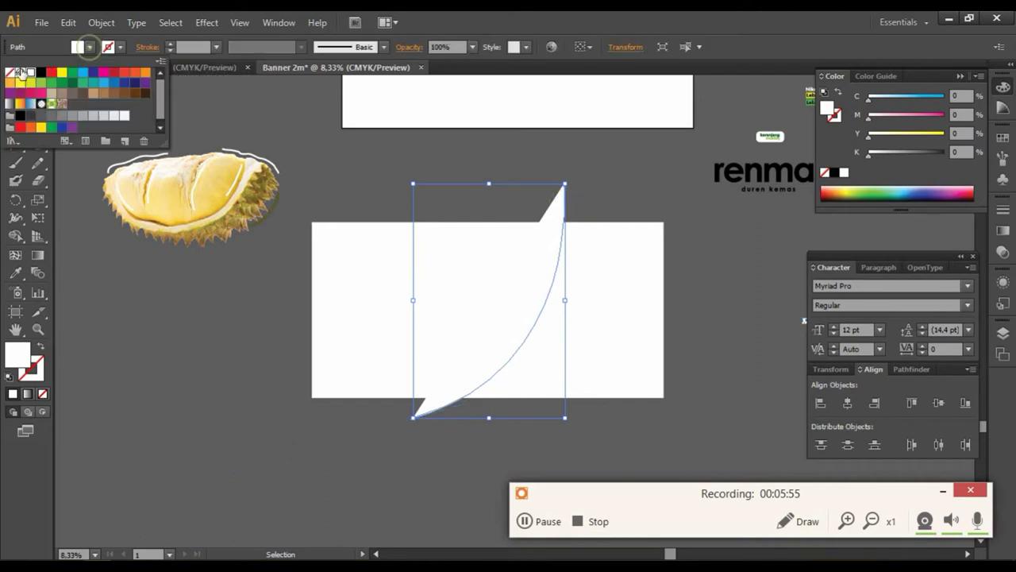
pyautogui.click(11, 72)
# Select the white rectangle with the curve and apply Pathfinder Divide
pyautogui.moveTo(512, 161); pyautogui.dragTo(627, 313)
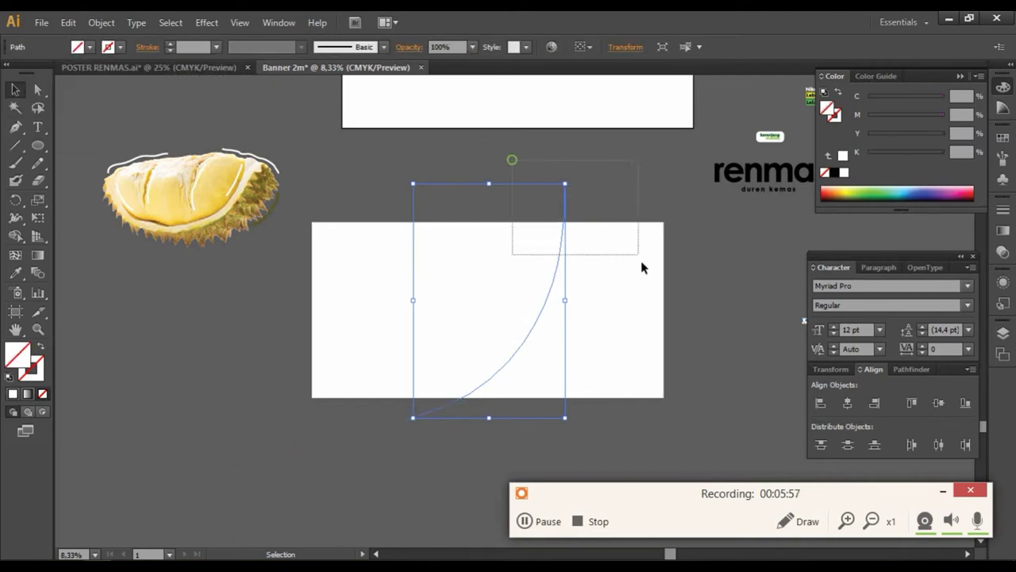
pyautogui.click(908, 369)
pyautogui.click(830, 437)
# Ungroup the divided banner pieces and clear the selection
pyautogui.rightClick(586, 347)
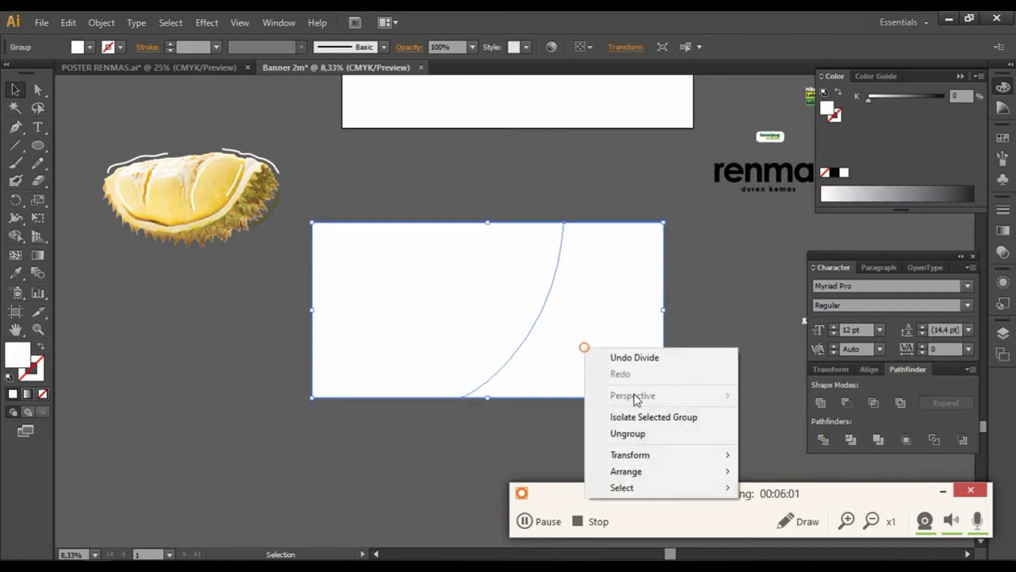
pyautogui.click(637, 433)
pyautogui.click(547, 440)
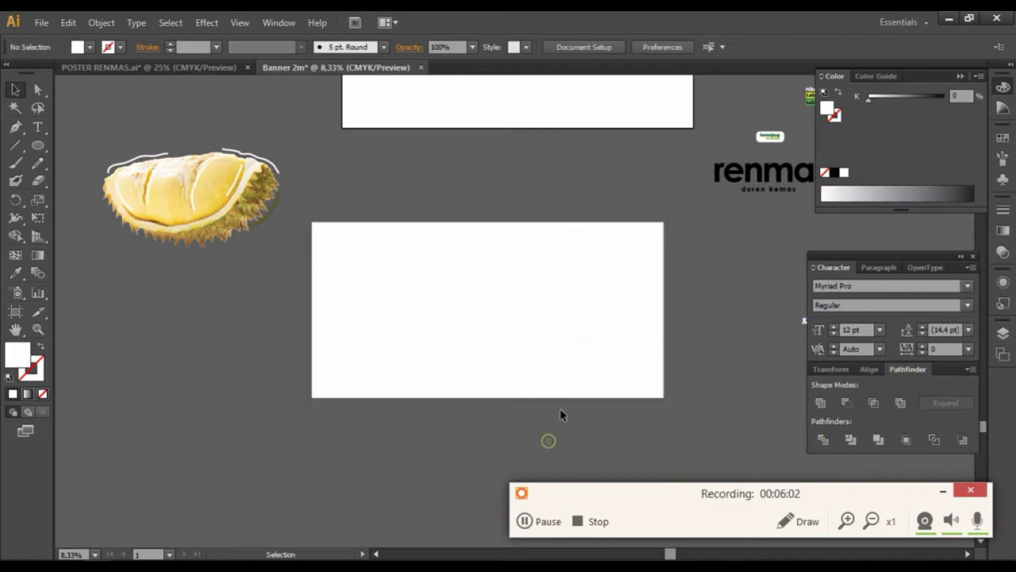
pyautogui.click(497, 179)
# Select the curved path, delete it, then undo the deletion
pyautogui.moveTo(504, 164); pyautogui.dragTo(637, 228)
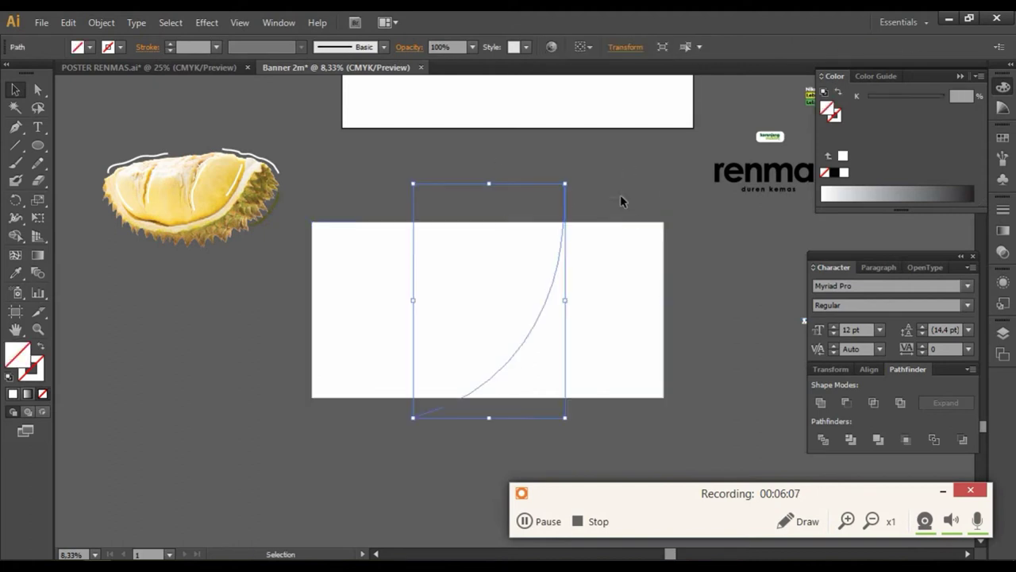
pyautogui.click(15, 129)
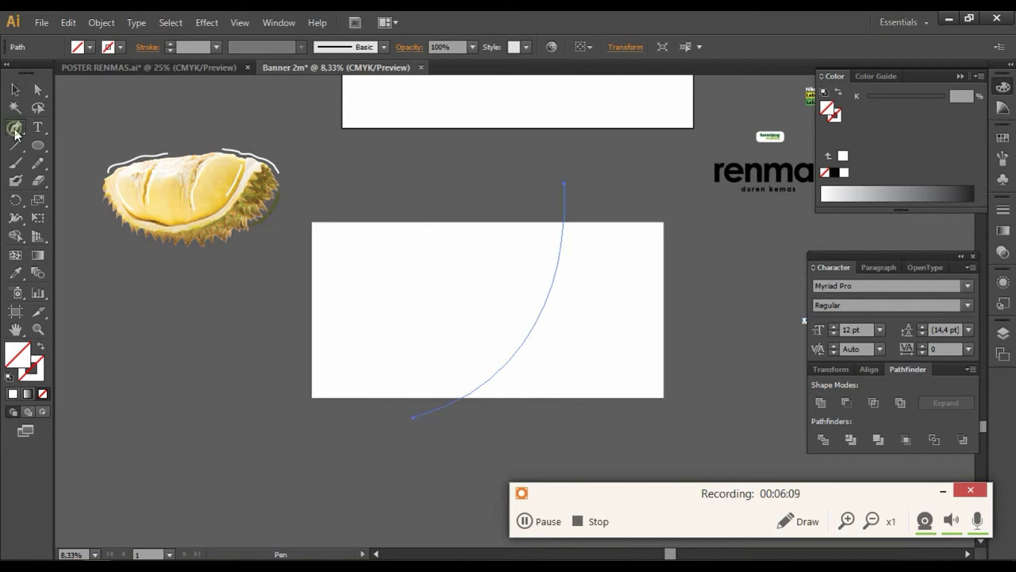
pyautogui.click(15, 128)
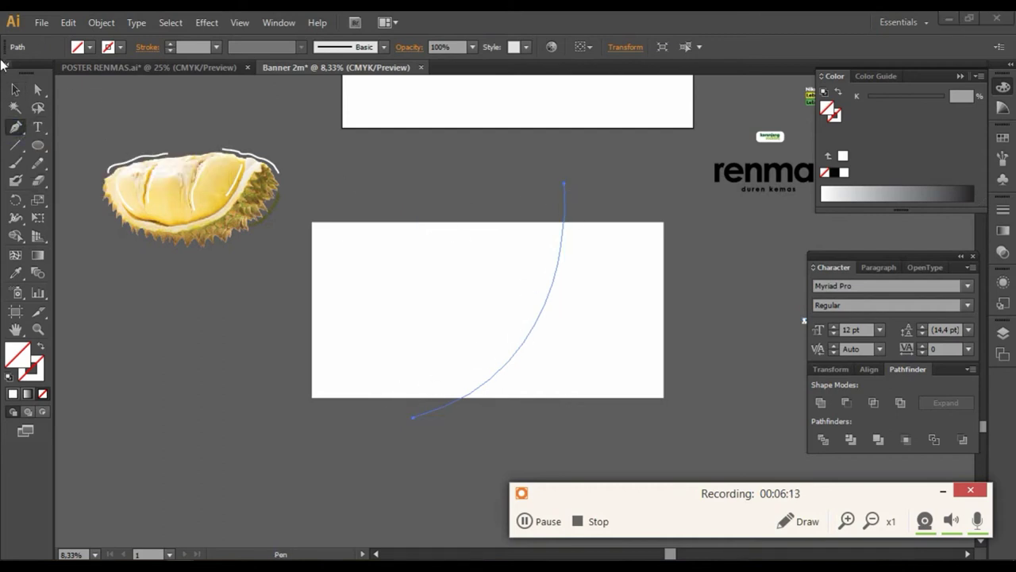
pyautogui.click(15, 88)
pyautogui.press('Delete')
pyautogui.hotkey('ctrl', 'z')
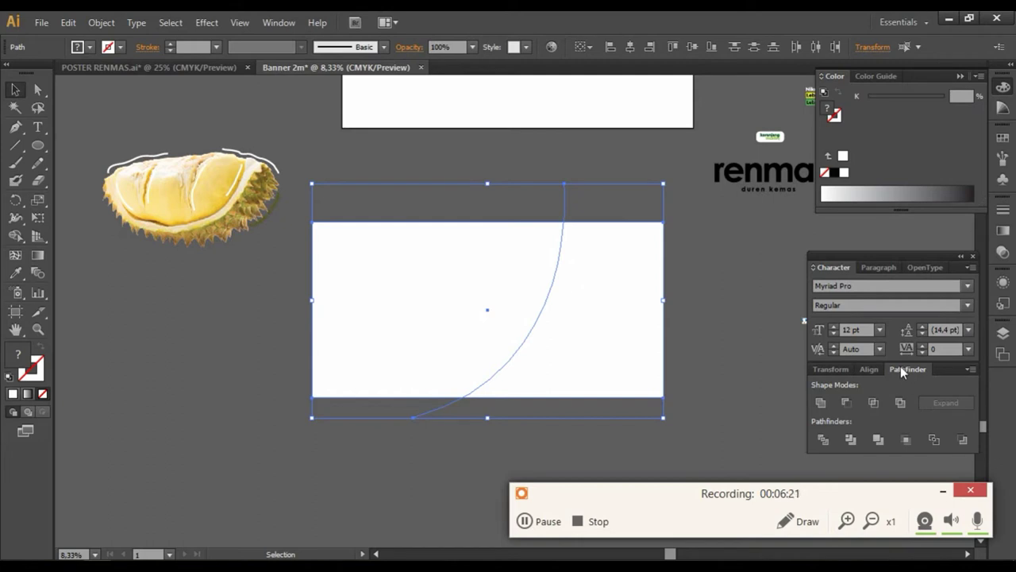
# Show the Pathfinder panel and divide the white rectangle along the curve
pyautogui.click(278, 22)
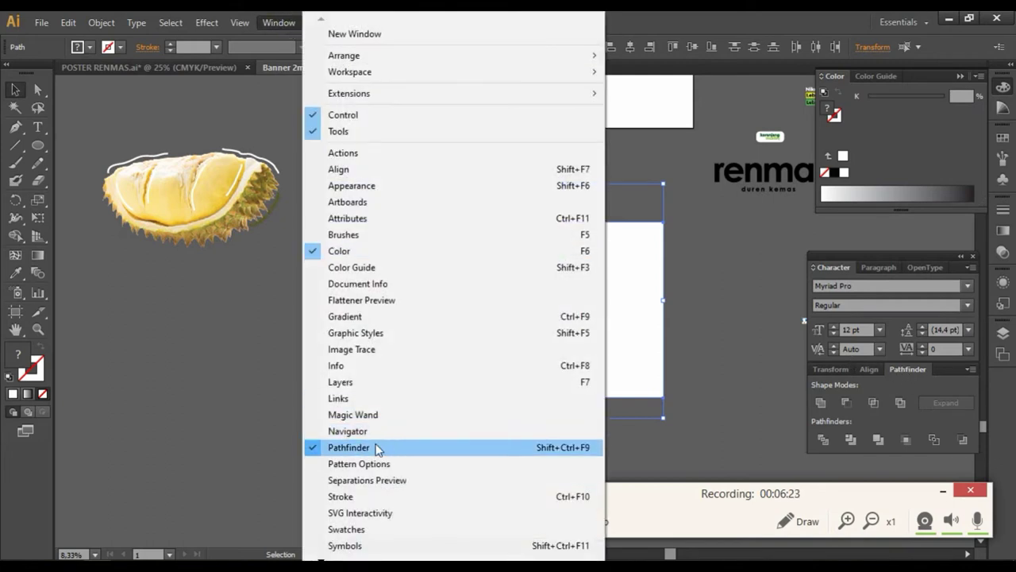
pyautogui.click(759, 413)
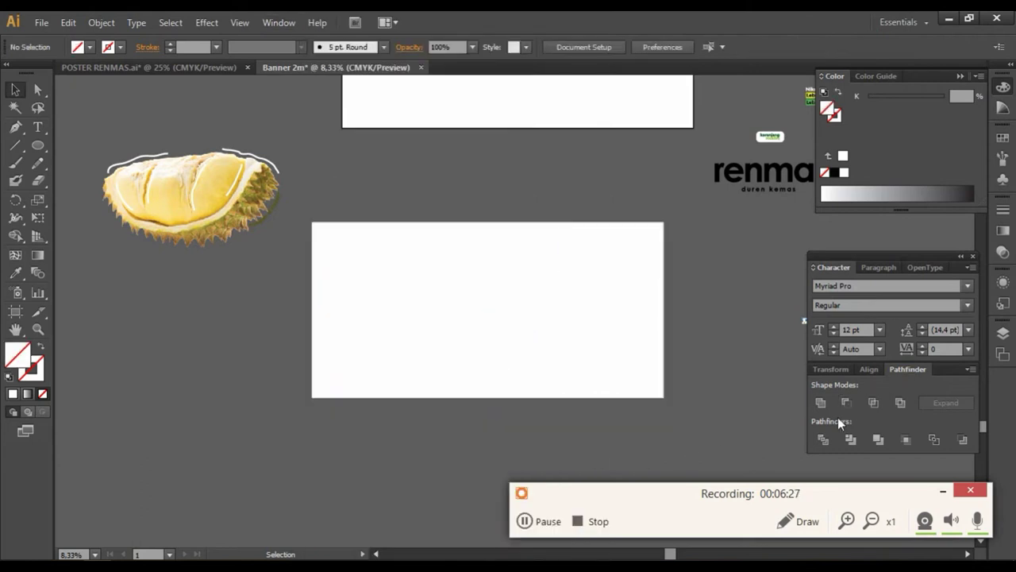
pyautogui.moveTo(406, 158); pyautogui.dragTo(613, 327)
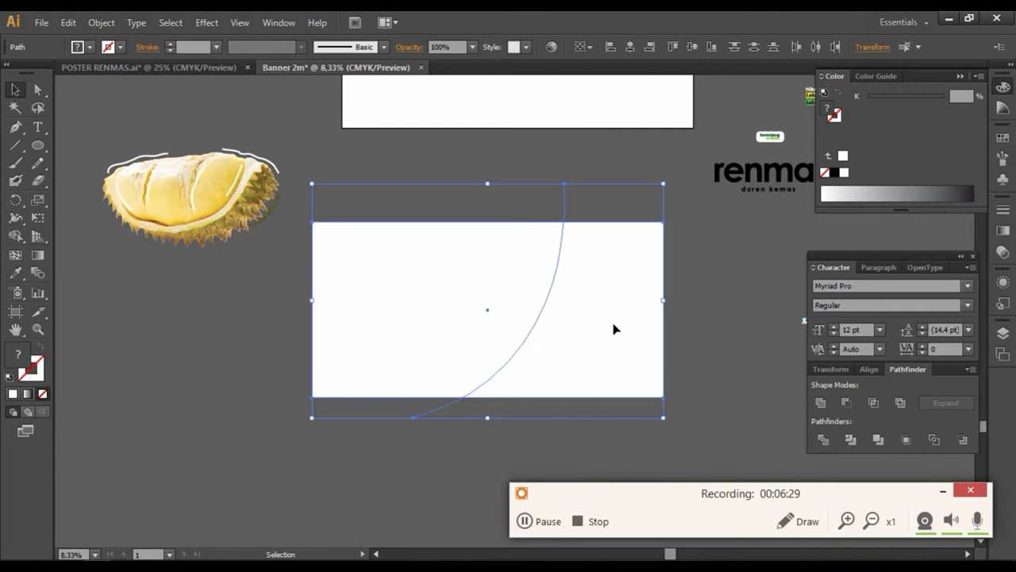
pyautogui.click(731, 362)
pyautogui.moveTo(605, 203)
pyautogui.mouseDown()
pyautogui.moveTo(544, 216)
pyautogui.moveTo(572, 203)
pyautogui.mouseUp()
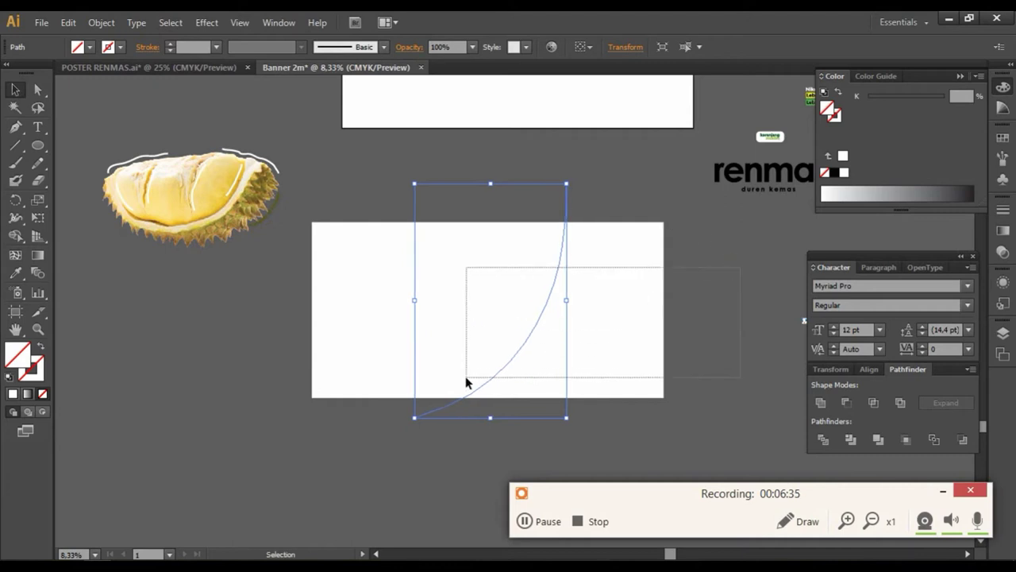
pyautogui.click(748, 285)
pyautogui.moveTo(744, 256); pyautogui.dragTo(339, 416)
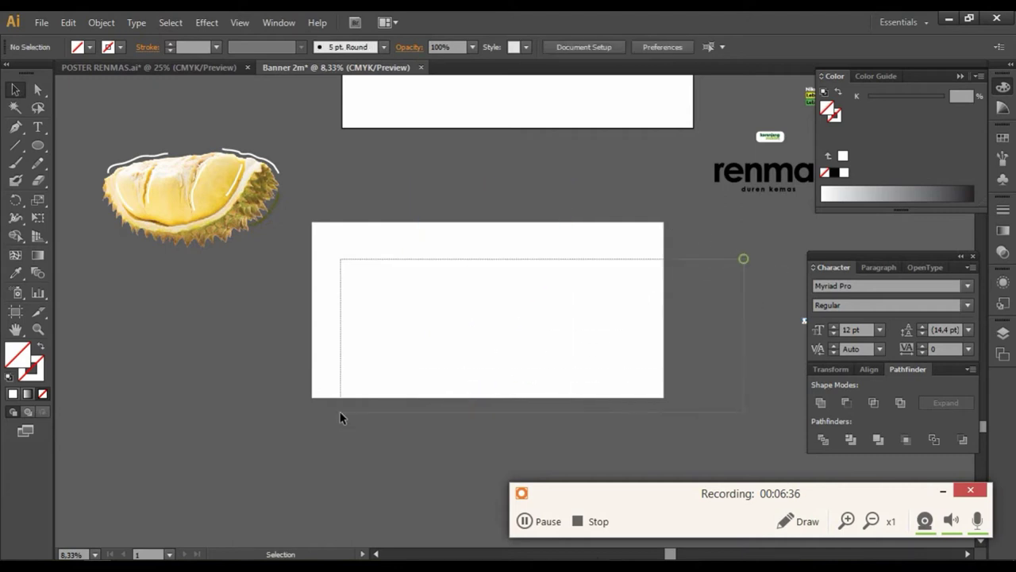
pyautogui.click(827, 443)
# Reselect the divided group and ungroup it into separate pieces
pyautogui.click(706, 393)
pyautogui.click(576, 308)
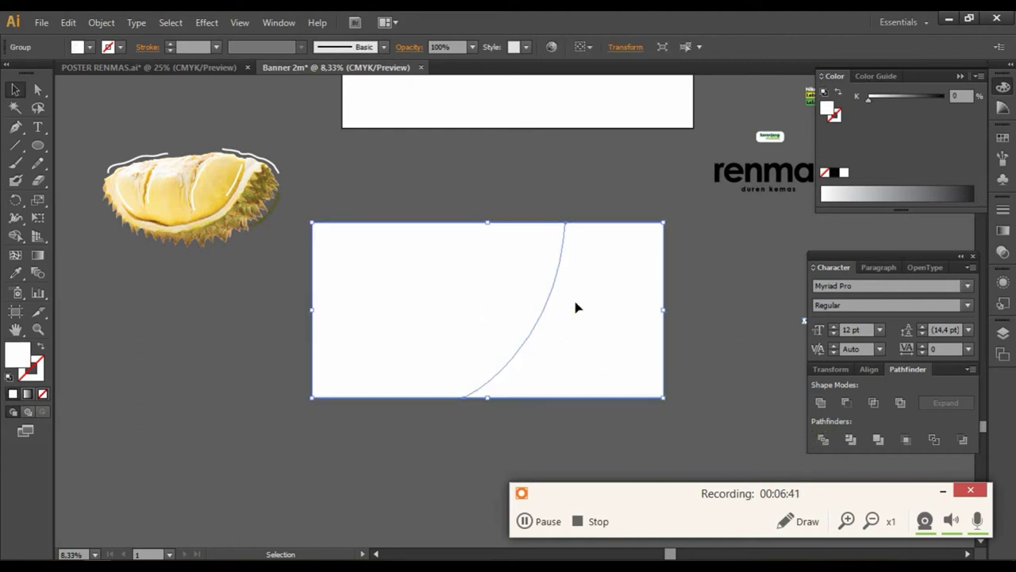
pyautogui.moveTo(533, 220)
pyautogui.mouseDown()
pyautogui.moveTo(614, 317)
pyautogui.moveTo(605, 299)
pyautogui.moveTo(596, 307)
pyautogui.mouseUp()
pyautogui.click(708, 295)
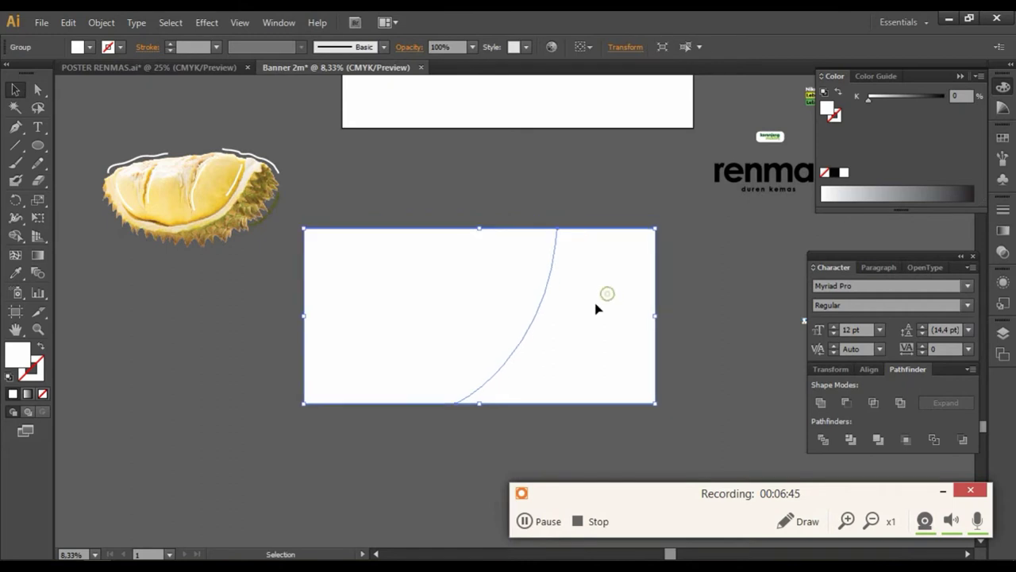
pyautogui.rightClick(596, 306)
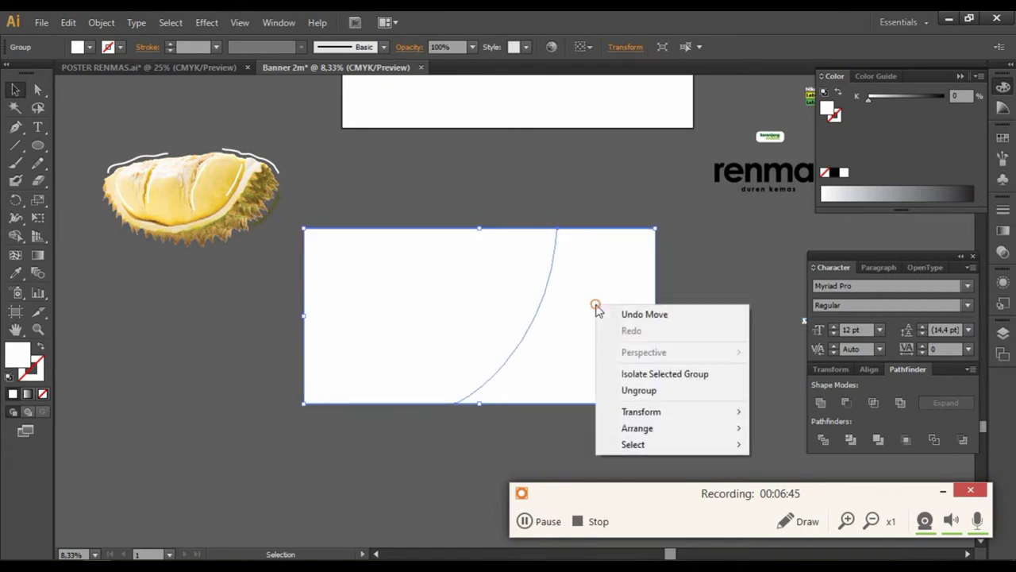
pyautogui.click(663, 391)
pyautogui.click(710, 367)
# Test the split by moving the right piece and undoing, then select the yellow-green artwork in POSTER RENMAS.ai
pyautogui.moveTo(640, 358); pyautogui.dragTo(689, 352)
pyautogui.click(755, 356)
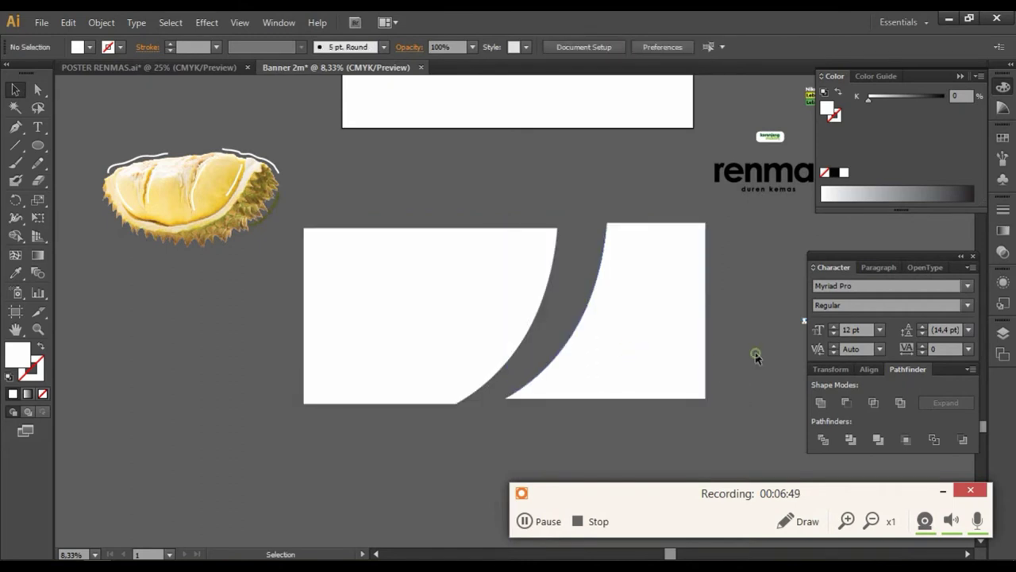
pyautogui.hotkey('ctrl', 'z')
pyautogui.click(755, 351)
pyautogui.click(639, 333)
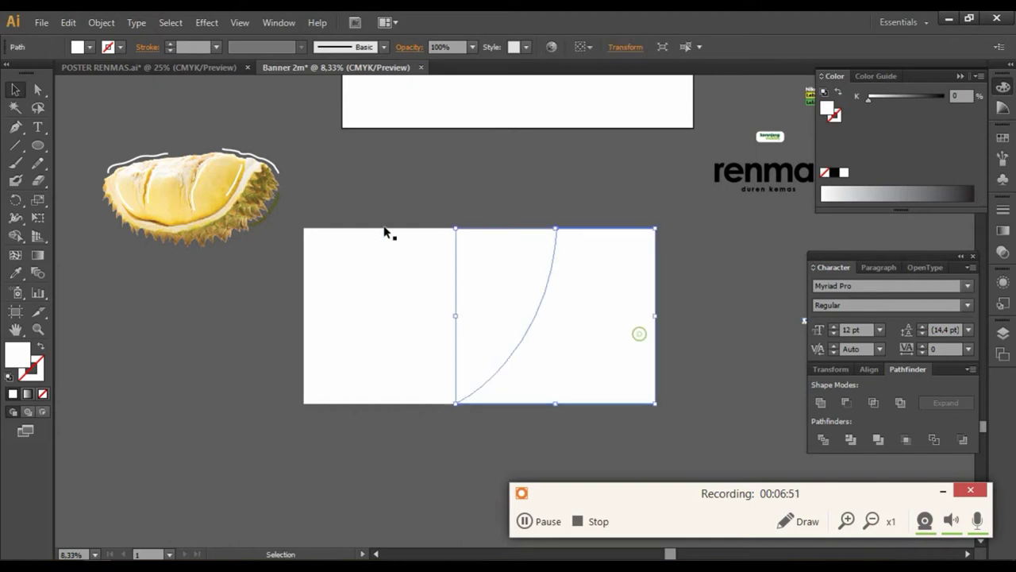
pyautogui.click(204, 68)
pyautogui.moveTo(445, 256); pyautogui.dragTo(386, 170)
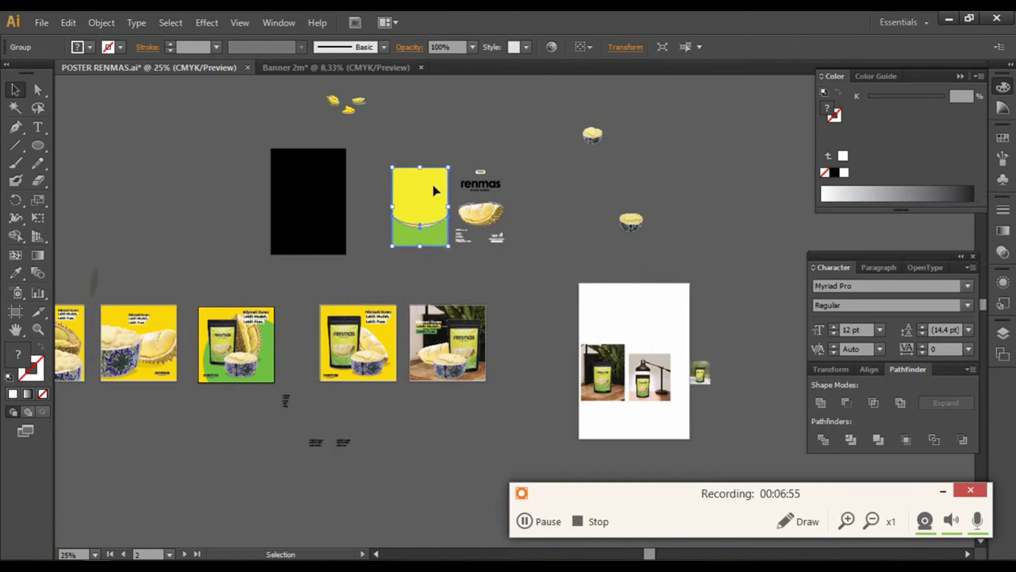
# Paste the yellow and green sample artwork into Banner 2m and zoom out
pyautogui.click(363, 67)
pyautogui.hotkey('ctrl', 'v')
pyautogui.hotkey('ctrl', '-')
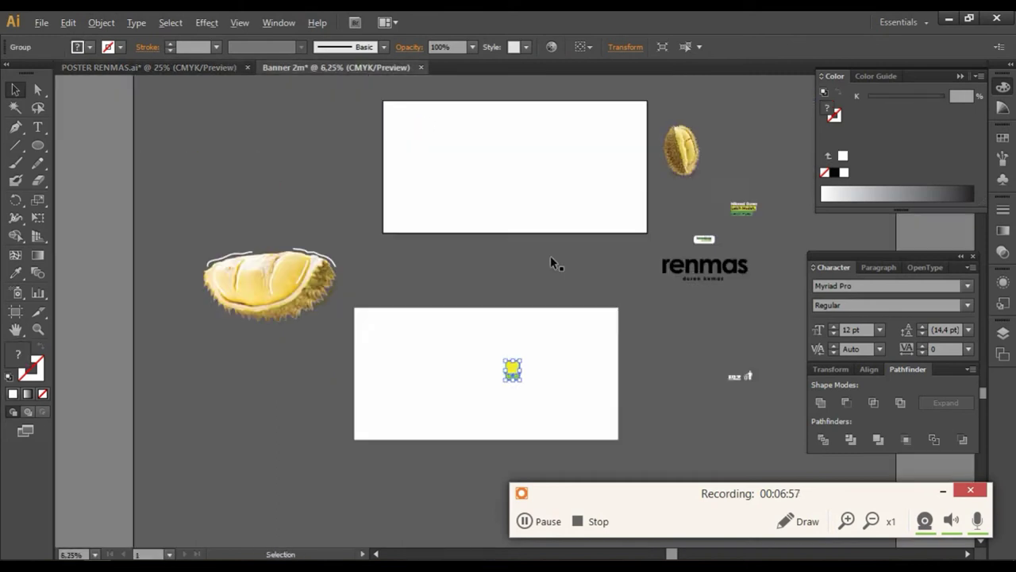
pyautogui.hotkey('ctrl', '-')
pyautogui.hotkey('ctrl', '-')
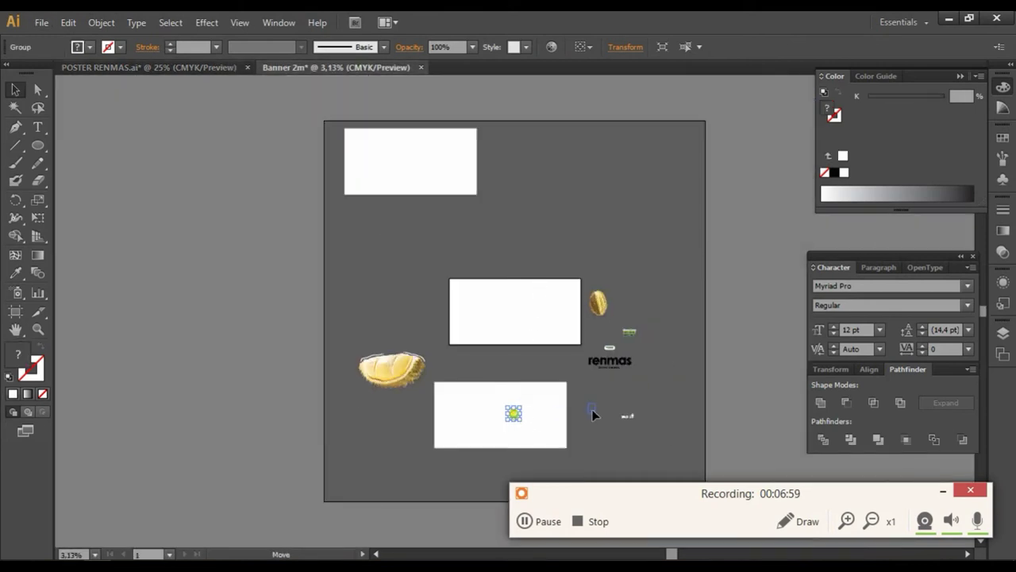
pyautogui.click(579, 431)
pyautogui.scroll(2, 574, 425)
pyautogui.scroll(1, 568, 413)
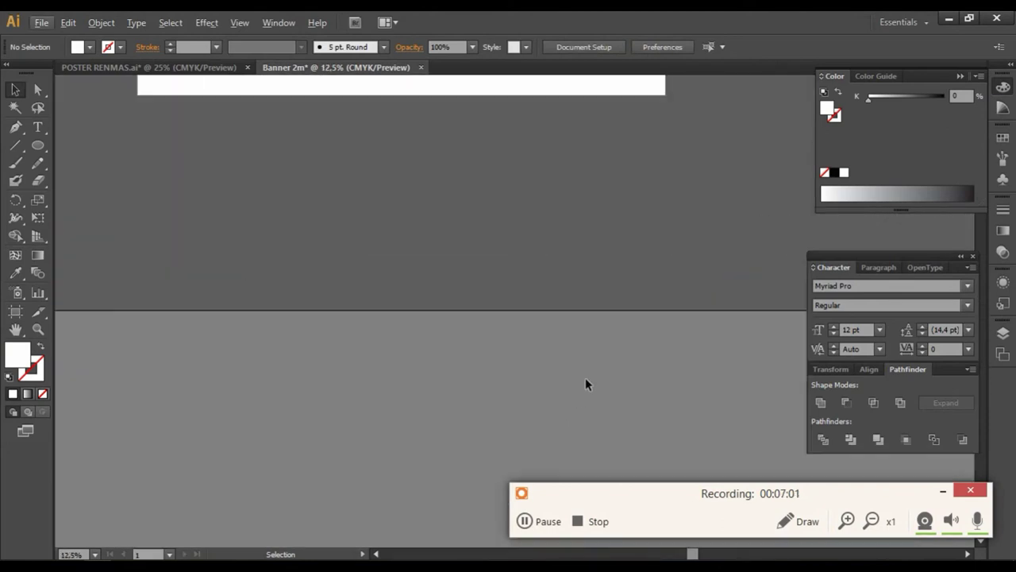
pyautogui.scroll(3, 513, 379)
pyautogui.scroll(-1, 540, 427)
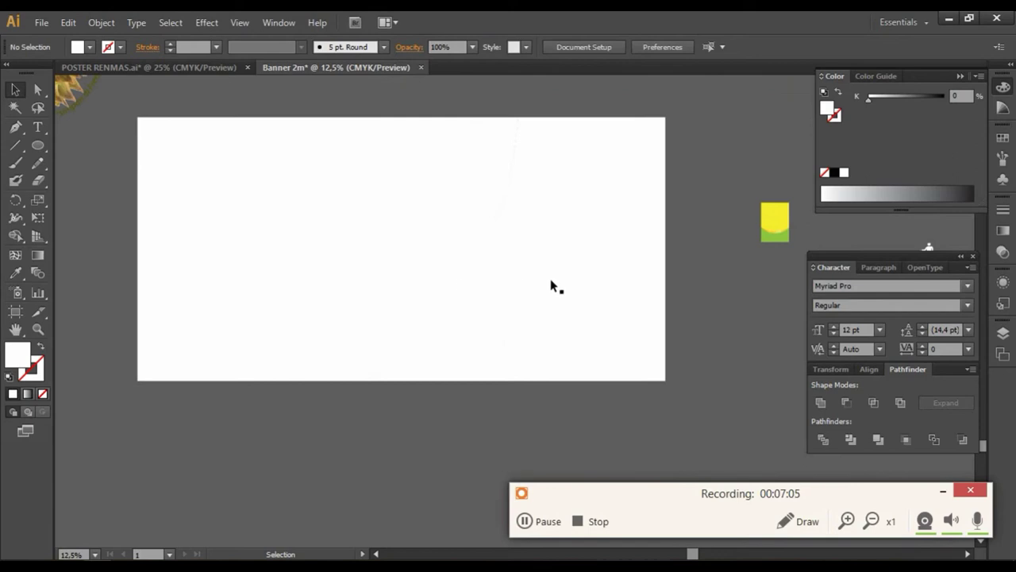
# Select the right curved piece and inspect its fill colour options
pyautogui.click(551, 280)
pyautogui.click(15, 272)
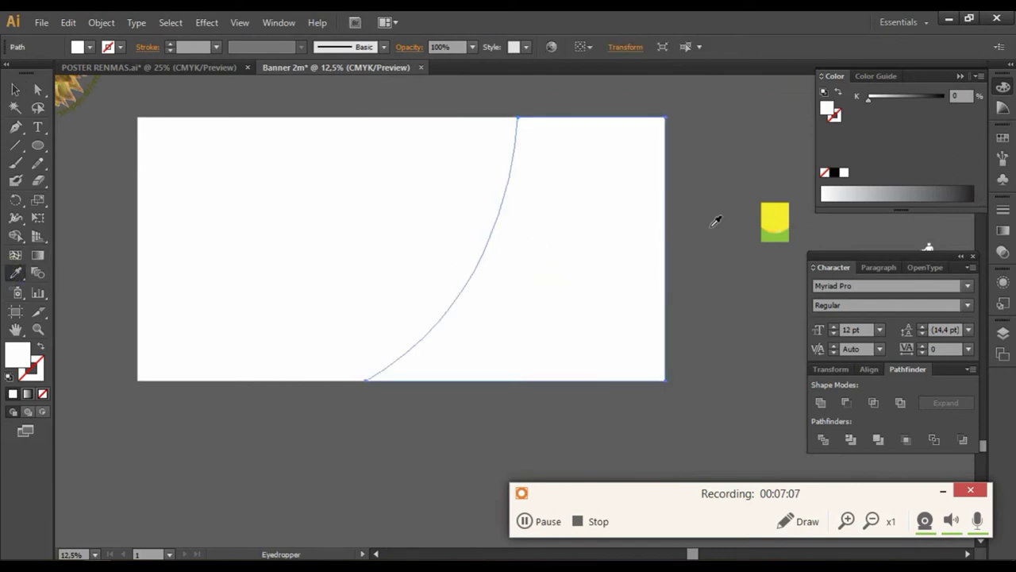
pyautogui.click(15, 90)
pyautogui.click(395, 93)
pyautogui.scroll(1, 605, 125)
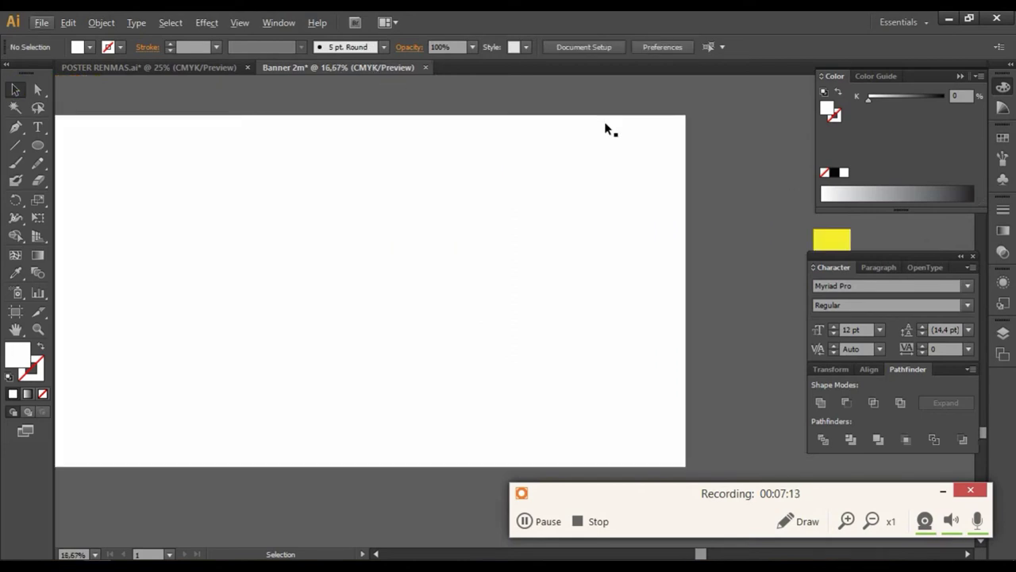
pyautogui.click(541, 167)
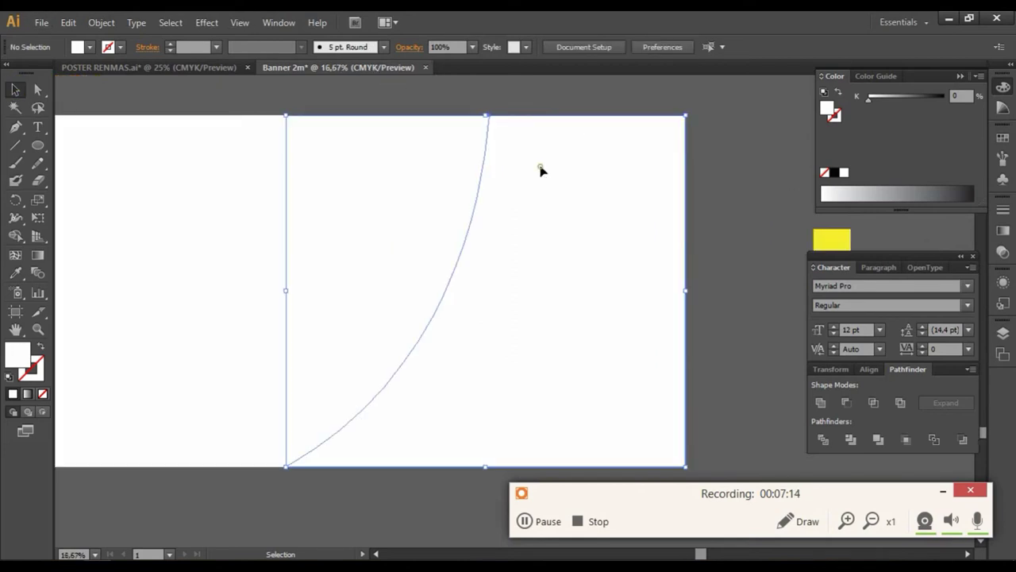
pyautogui.click(82, 50)
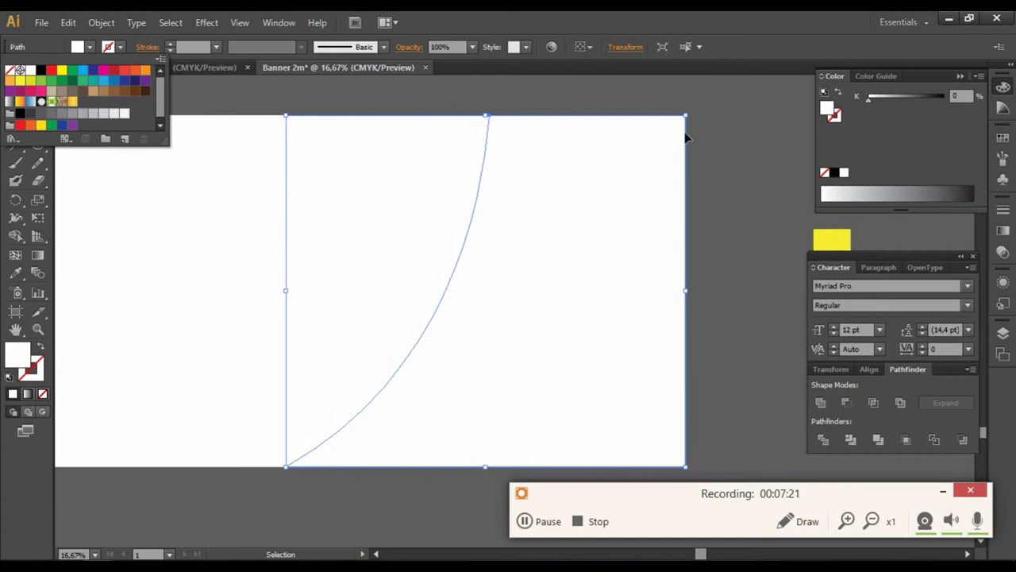
pyautogui.click(711, 137)
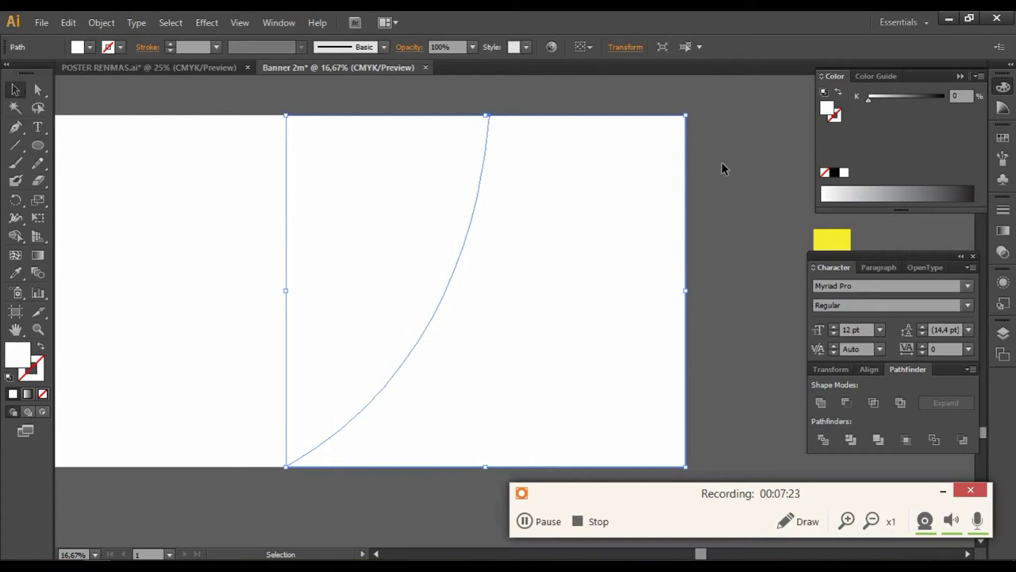
# Check the sample artwork, then select the banner's right piece
pyautogui.scroll(-2, 760, 181)
pyautogui.scroll(2, 763, 184)
pyautogui.hscroll(3, 762, 185)
pyautogui.scroll(2, 603, 262)
pyautogui.click(612, 255)
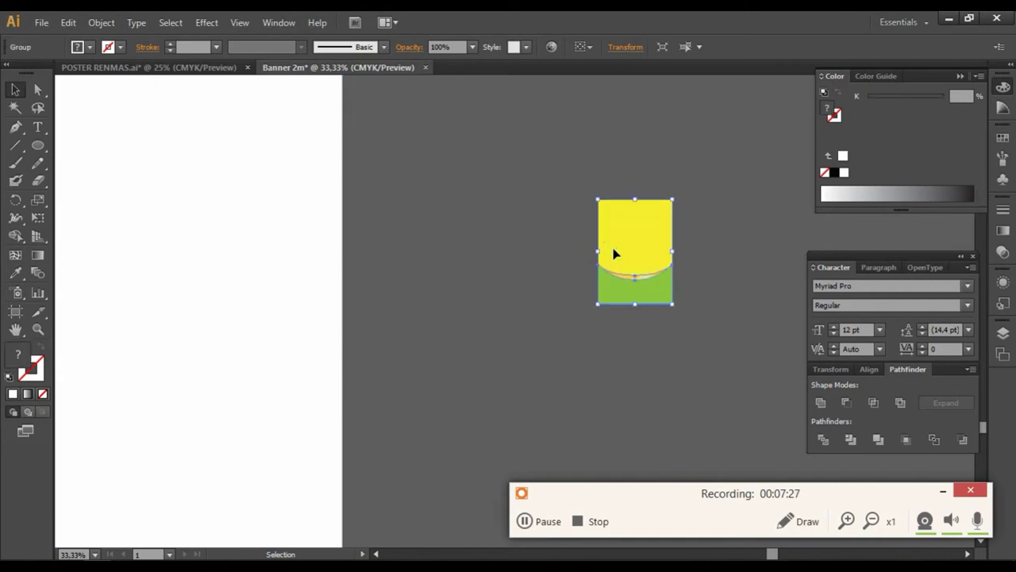
pyautogui.click(497, 246)
pyautogui.scroll(-1, 331, 252)
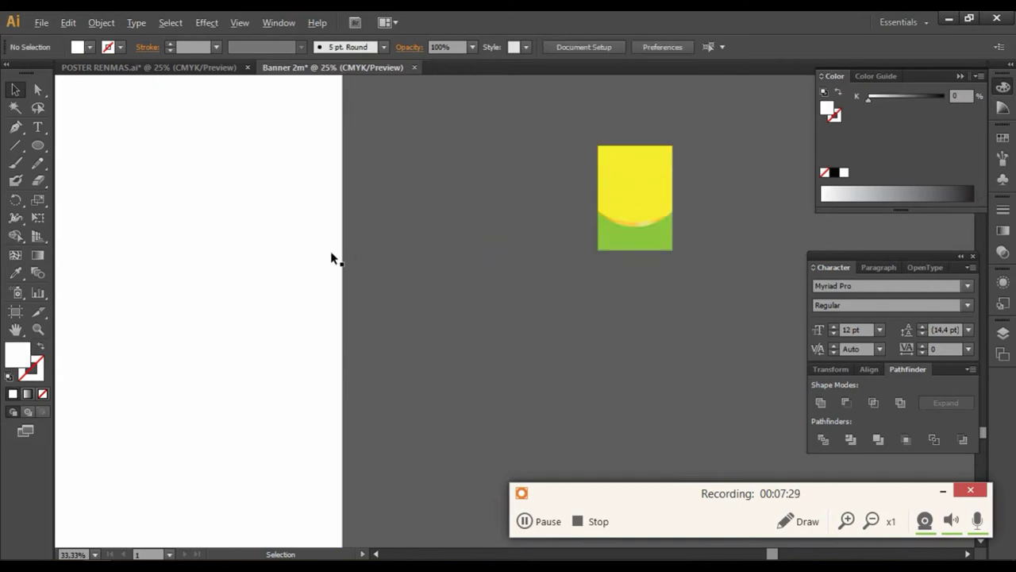
pyautogui.scroll(-1, 272, 246)
pyautogui.click(330, 233)
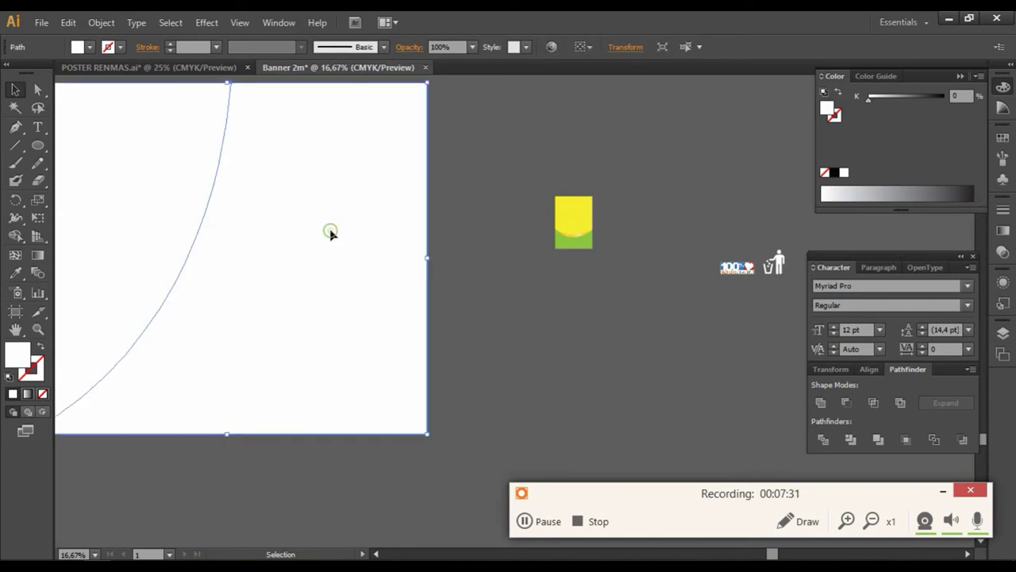
# Fill the banner's right piece with the sample's yellow using the Eyedropper
pyautogui.click(16, 274)
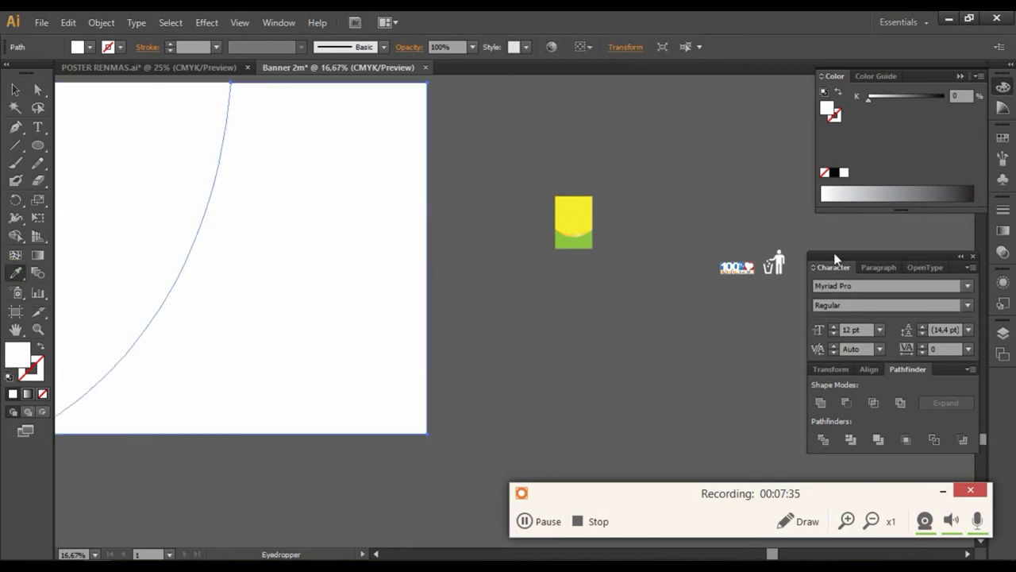
pyautogui.click(580, 209)
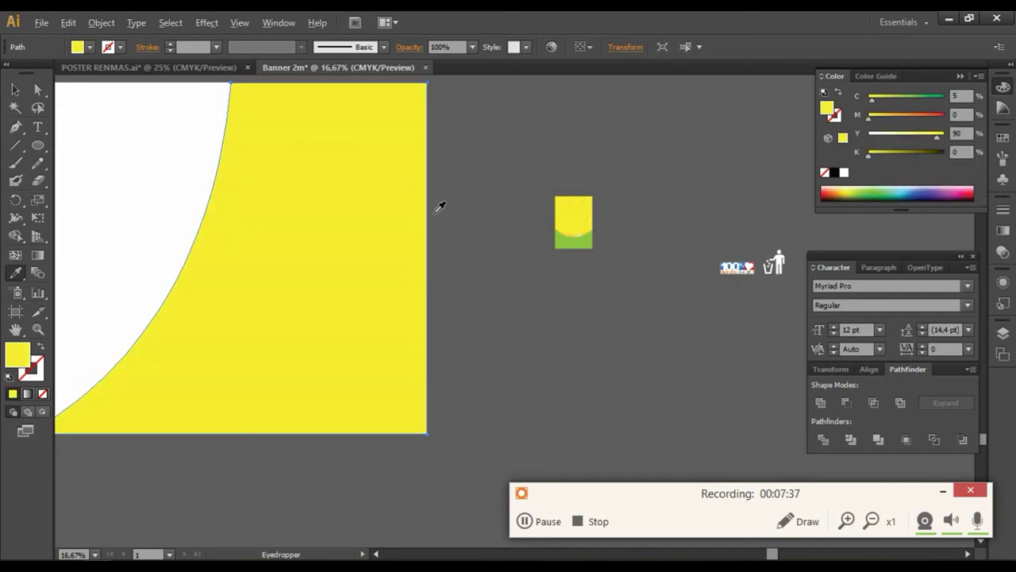
pyautogui.hscroll(-3, 440, 207)
pyautogui.scroll(4, 451, 188)
pyautogui.keyDown('alt'); pyautogui.scroll(-1, 461, 163); pyautogui.keyUp('alt')
pyautogui.keyDown('alt'); pyautogui.scroll(-1, 418, 204); pyautogui.keyUp('alt')
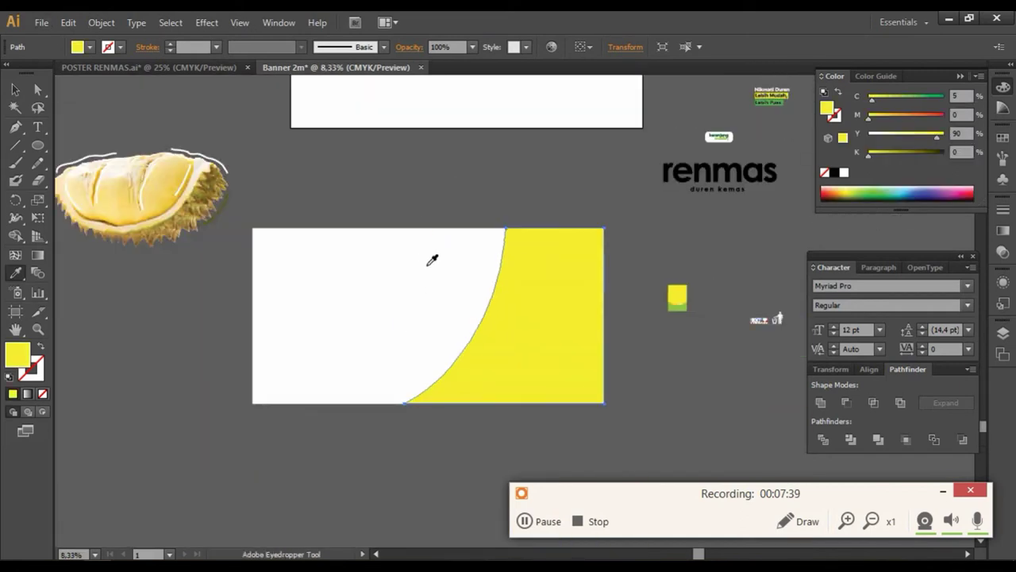
# Fill the white curved left section with the sample's green, then deselect it
pyautogui.click(428, 265)
pyautogui.keyDown('alt'); pyautogui.scroll(2, 685, 309); pyautogui.keyUp('alt')
pyautogui.keyDown('alt'); pyautogui.scroll(1, 659, 322); pyautogui.keyUp('alt')
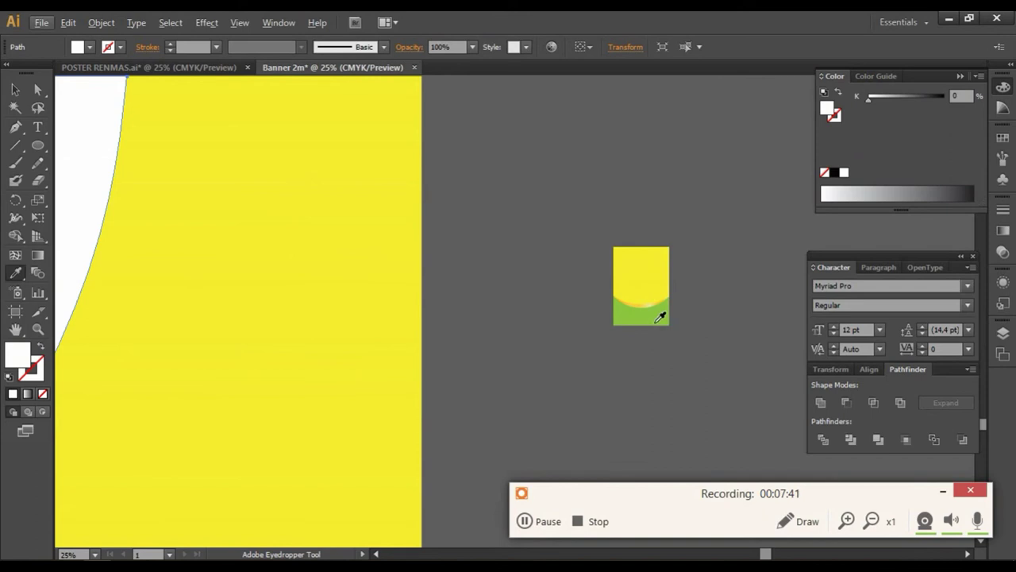
pyautogui.click(659, 318)
pyautogui.keyDown('alt'); pyautogui.scroll(-1, 659, 318); pyautogui.keyUp('alt')
pyautogui.hscroll(-3, 513, 304)
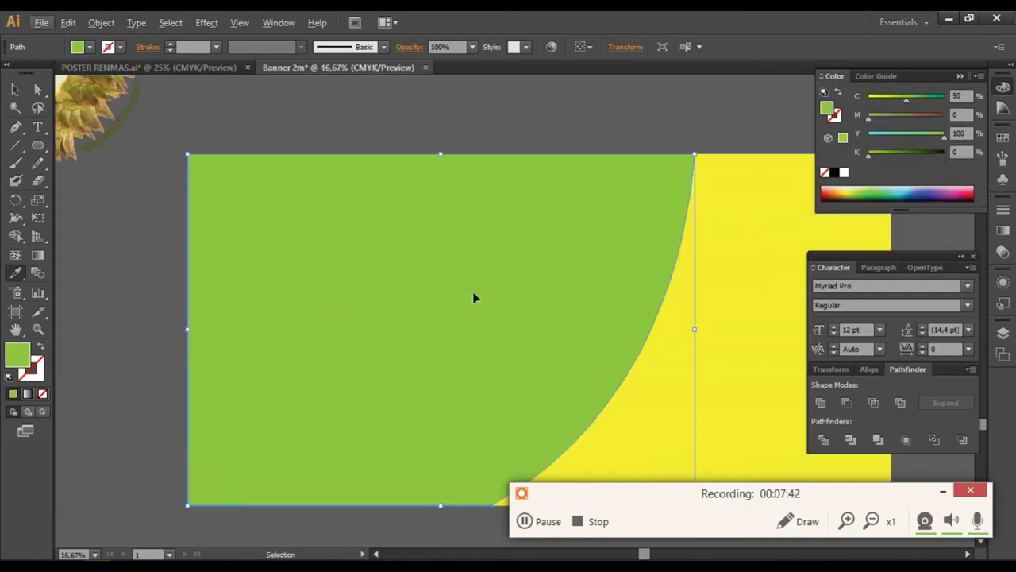
pyautogui.click(17, 94)
pyautogui.click(381, 129)
pyautogui.keyDown('alt'); pyautogui.scroll(-1, 556, 246); pyautogui.keyUp('alt')
pyautogui.keyDown('alt'); pyautogui.scroll(-1, 625, 284); pyautogui.keyUp('alt')
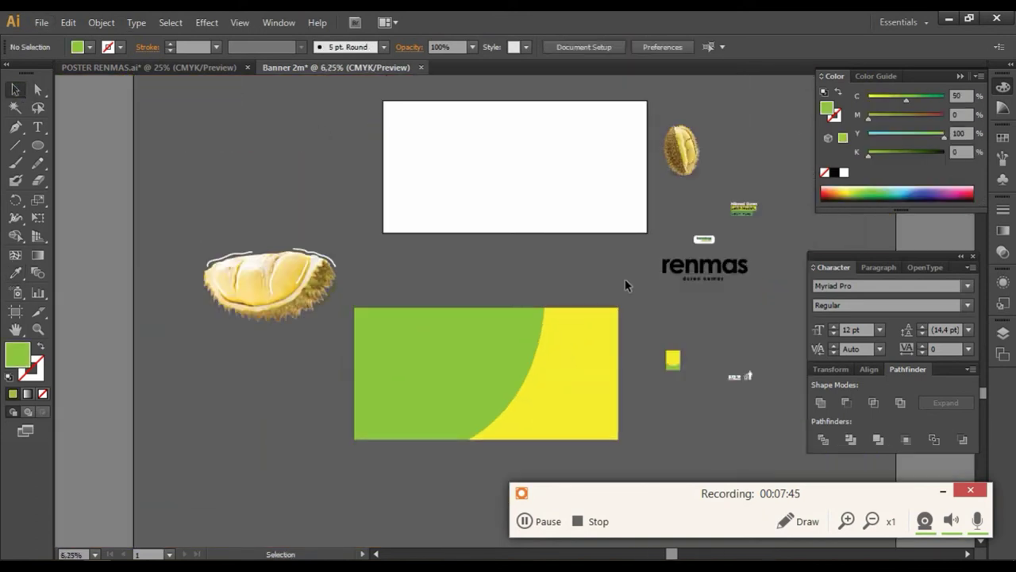
# Copy the yellow shape to the left and make a slightly offset duplicate
pyautogui.moveTo(605, 366)
pyautogui.mouseDown()
pyautogui.moveTo(321, 366)
pyautogui.moveTo(318, 397)
pyautogui.mouseUp()
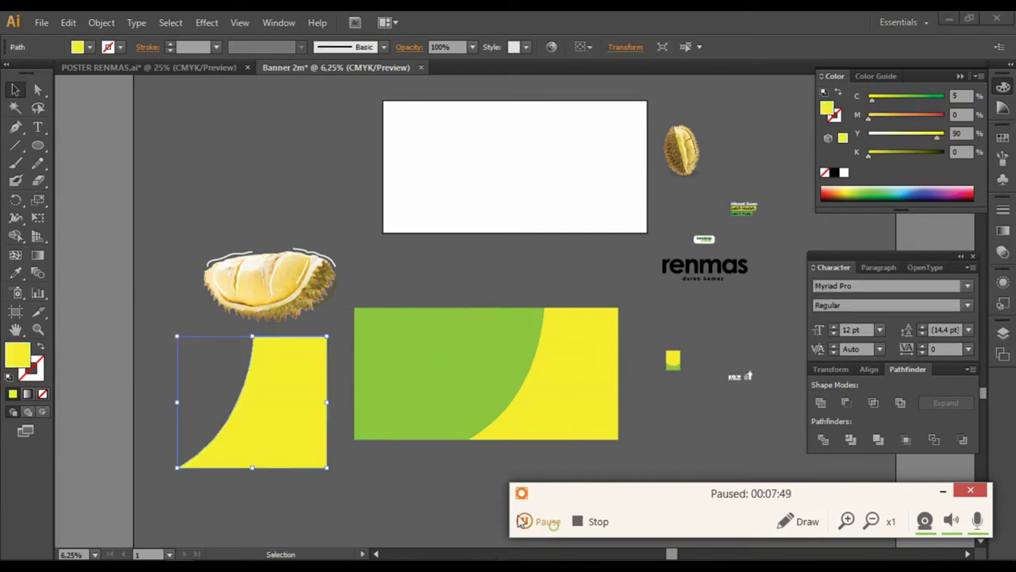
pyautogui.keyDown('alt'); pyautogui.scroll(1, 208, 435); pyautogui.keyUp('alt')
pyautogui.keyDown('alt'); pyautogui.scroll(1, 165, 421); pyautogui.keyUp('alt')
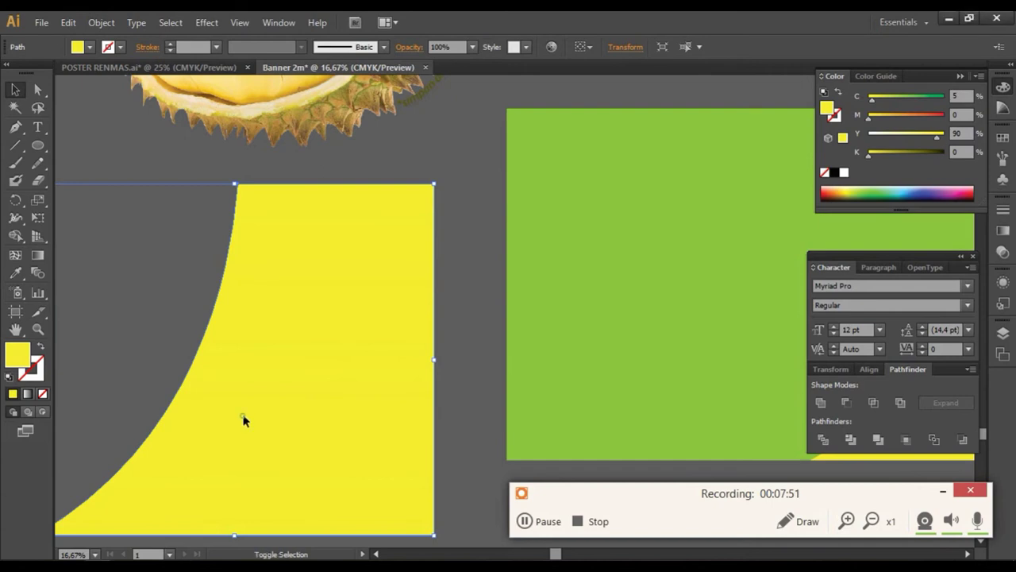
pyautogui.click(447, 390)
pyautogui.moveTo(346, 406); pyautogui.dragTo(362, 412)
pyautogui.scroll(-1, 274, 411)
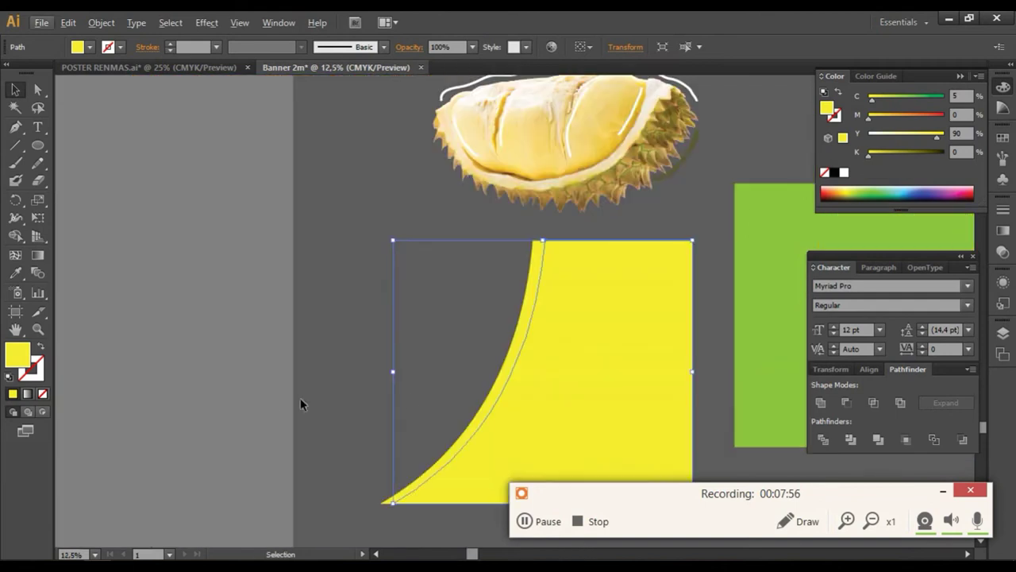
# Divide the overlapping copies, ungroup, and delete the large piece, leaving a thin strip
pyautogui.click(817, 438)
pyautogui.rightClick(487, 332)
pyautogui.click(551, 420)
pyautogui.moveTo(713, 342); pyautogui.dragTo(635, 397)
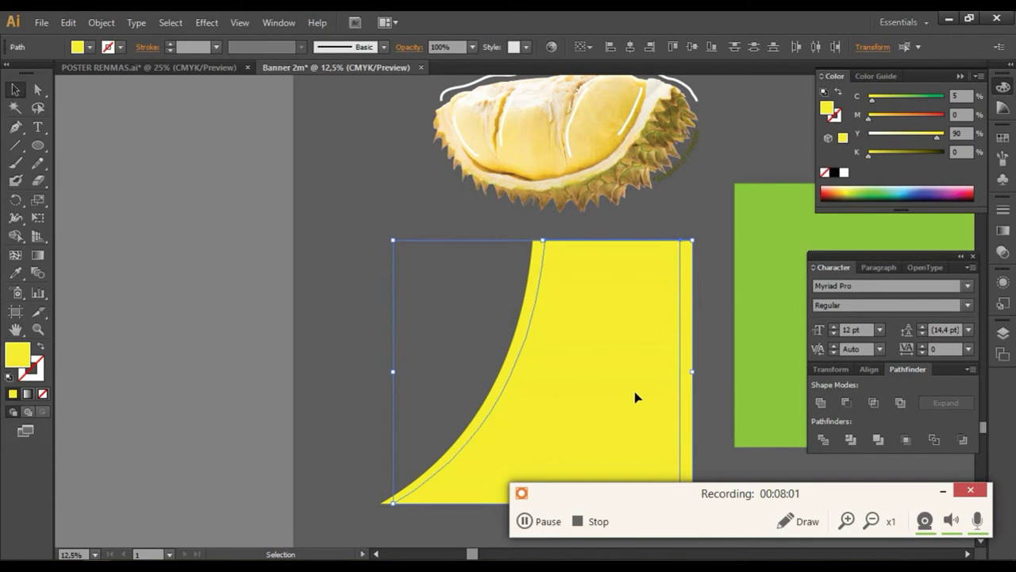
pyautogui.press('Delete')
pyautogui.hscroll(3, 635, 397)
pyautogui.scroll(-1, 389, 357)
# Apply the sample's yellow-orange gradient to the thin strip
pyautogui.press('alt')
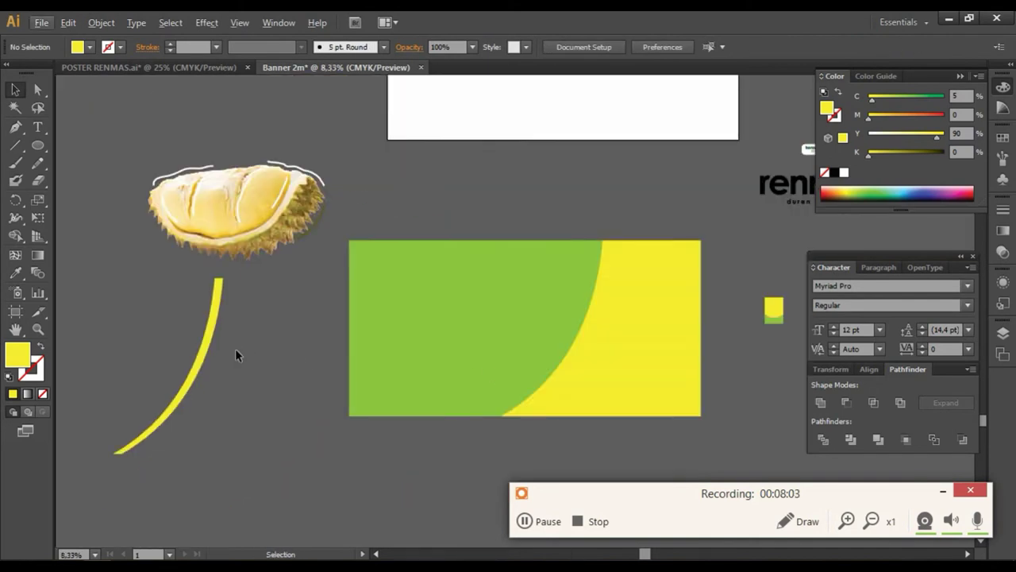
pyautogui.moveTo(202, 353); pyautogui.dragTo(284, 339)
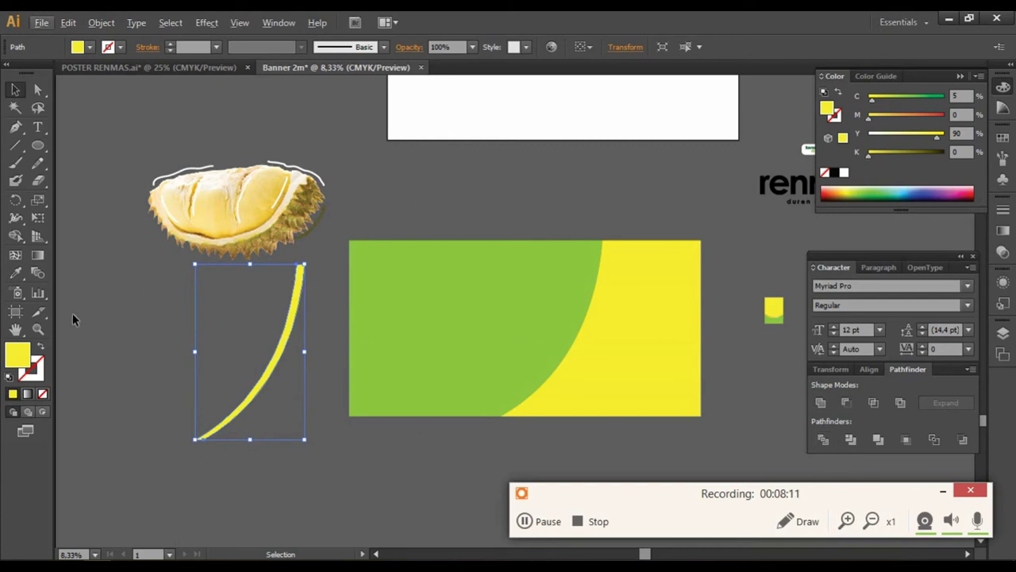
pyautogui.click(15, 272)
pyautogui.scroll(3, 764, 327)
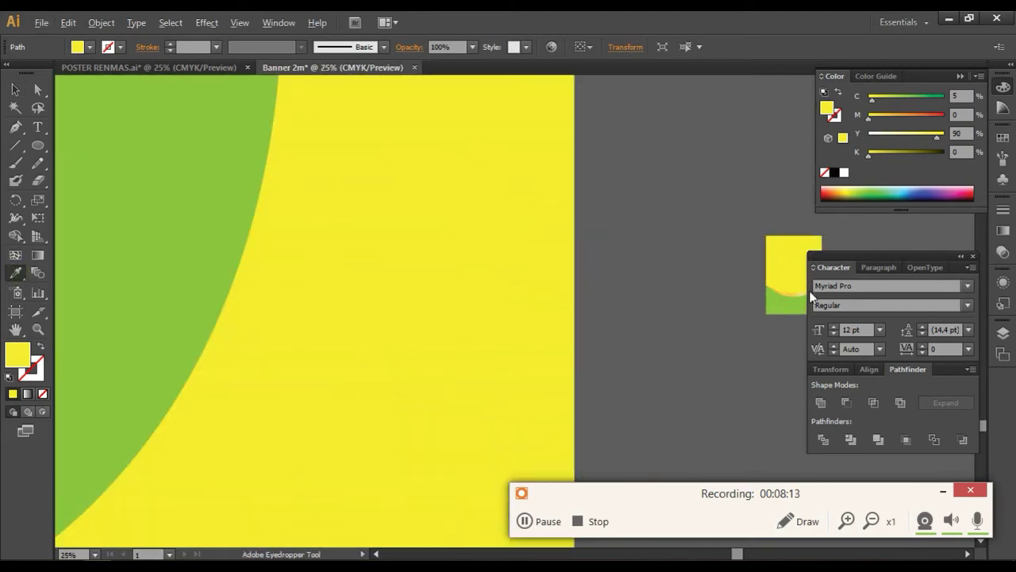
pyautogui.click(796, 275)
pyautogui.hotkey('ctrl', '-')
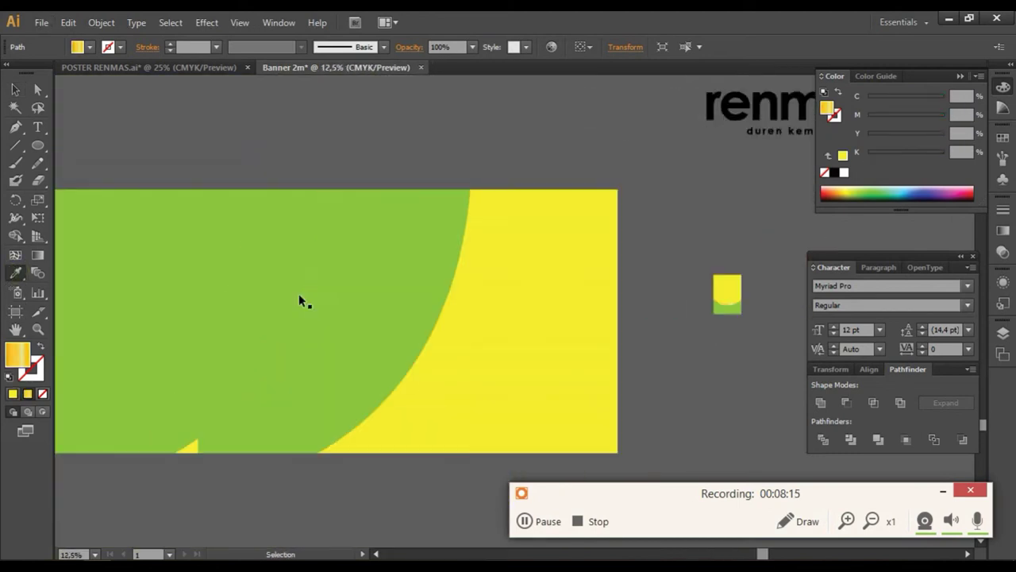
pyautogui.hscroll(-5, 300, 300)
# Move the gradient strip onto the banner's curve and top-align it with the yellow shape
pyautogui.press('v')
pyautogui.scroll(-1, 423, 277)
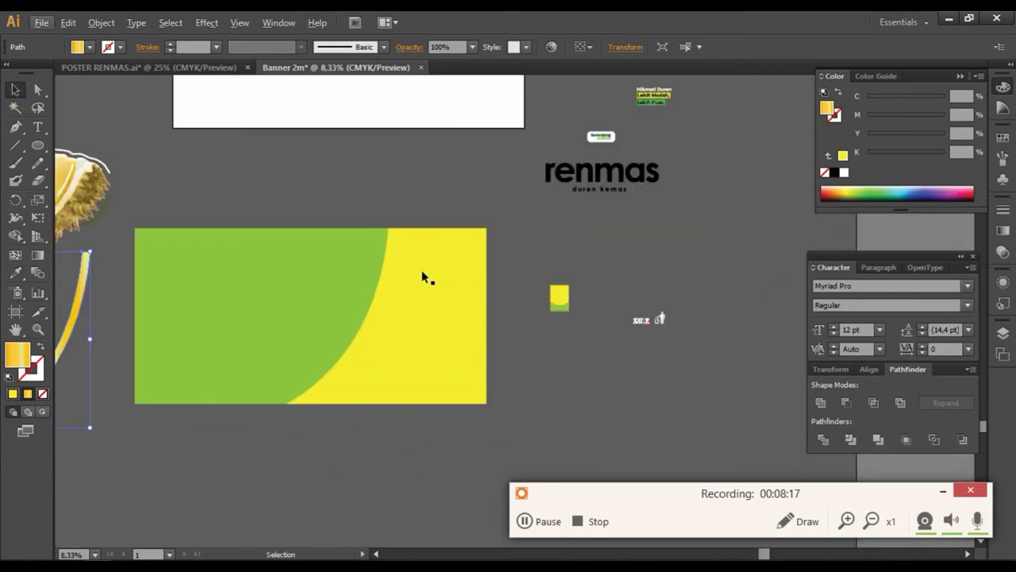
pyautogui.moveTo(83, 295); pyautogui.dragTo(369, 305)
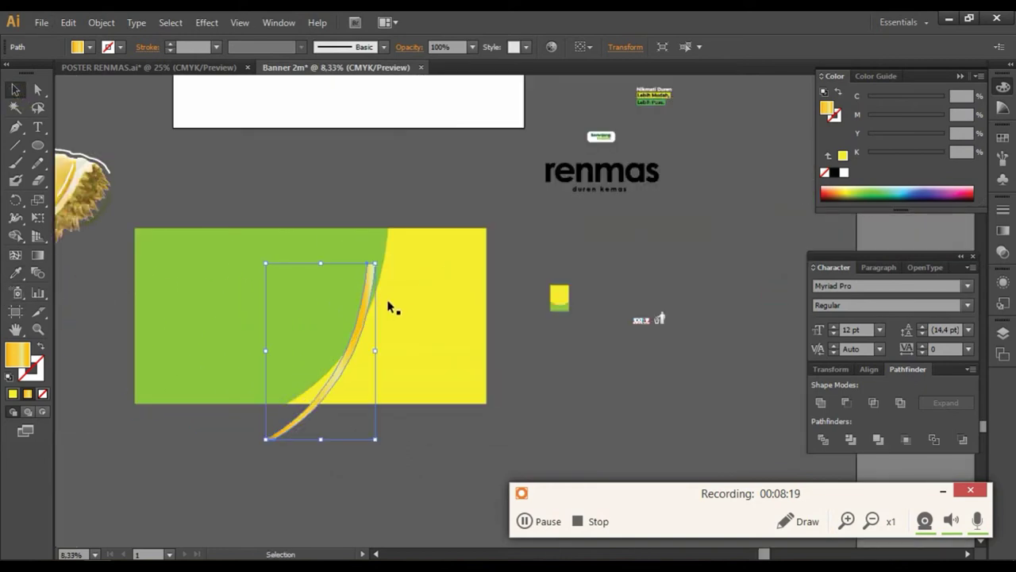
pyautogui.keyDown('shift'); pyautogui.click(383, 267); pyautogui.keyUp('shift')
pyautogui.click(680, 48)
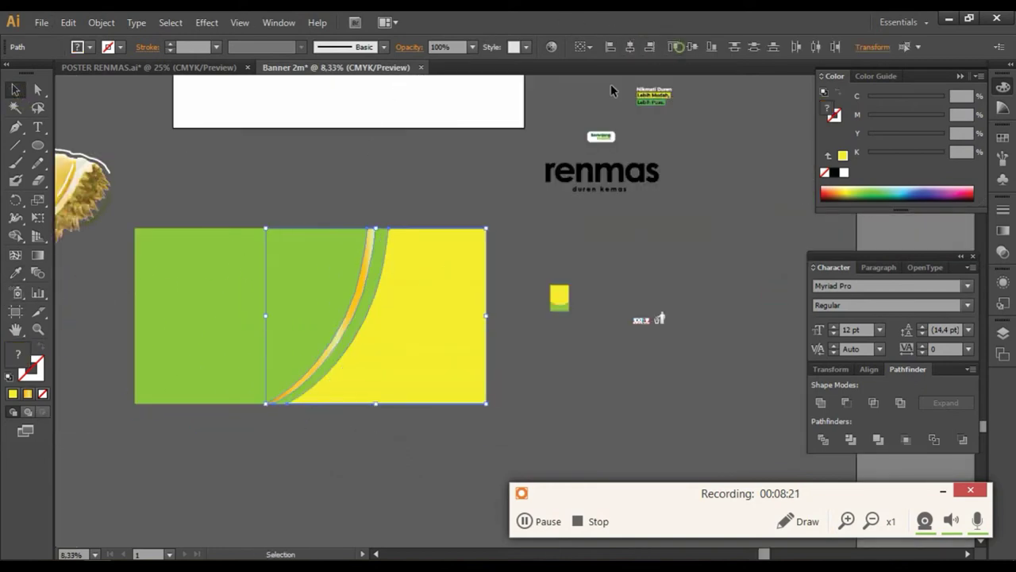
pyautogui.click(459, 200)
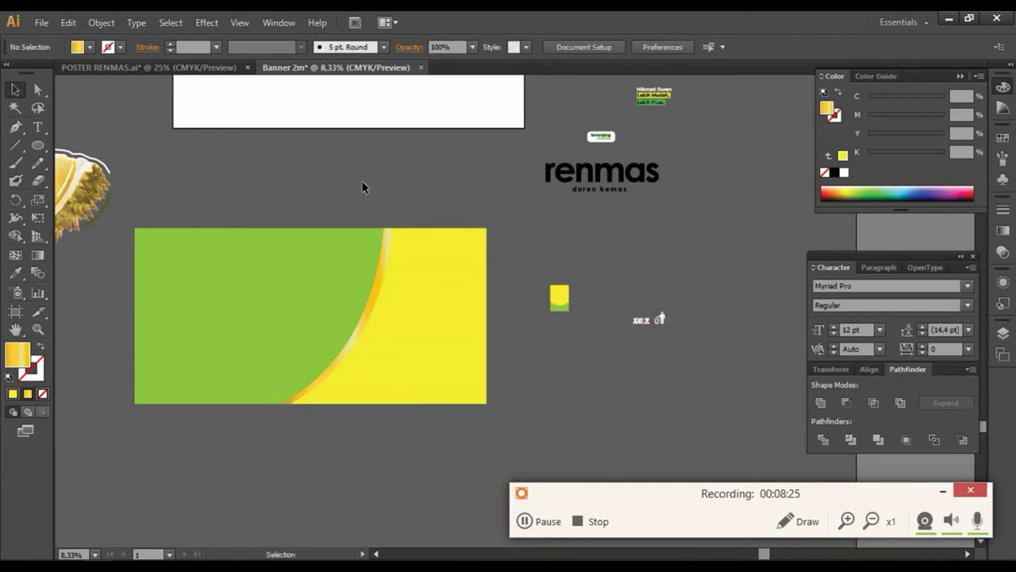
# Group the banner pieces with the strip and nudge the group into place
pyautogui.click(443, 339)
pyautogui.moveTo(404, 175); pyautogui.dragTo(284, 388)
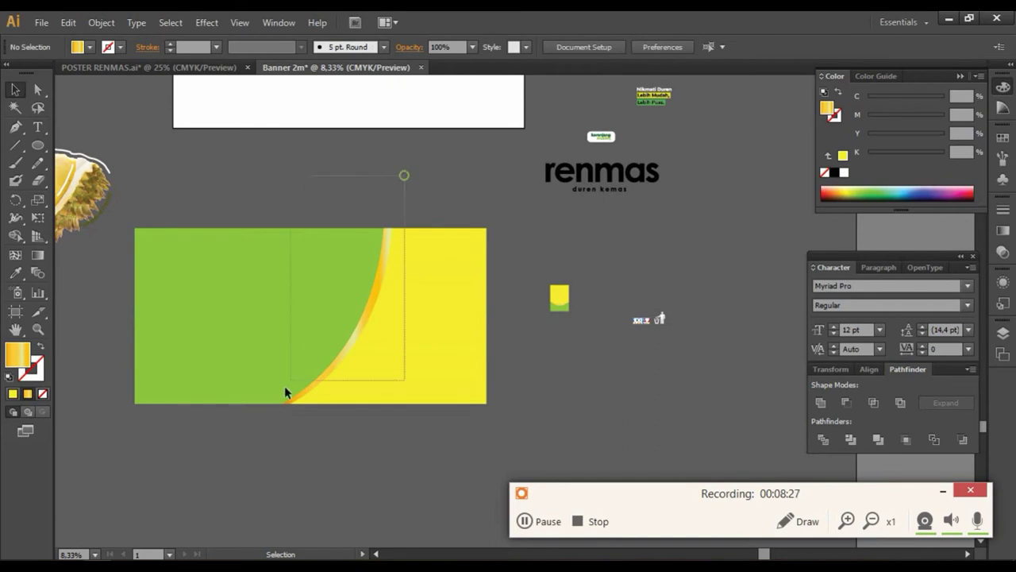
pyautogui.press('a')
pyautogui.moveTo(277, 171); pyautogui.dragTo(427, 310)
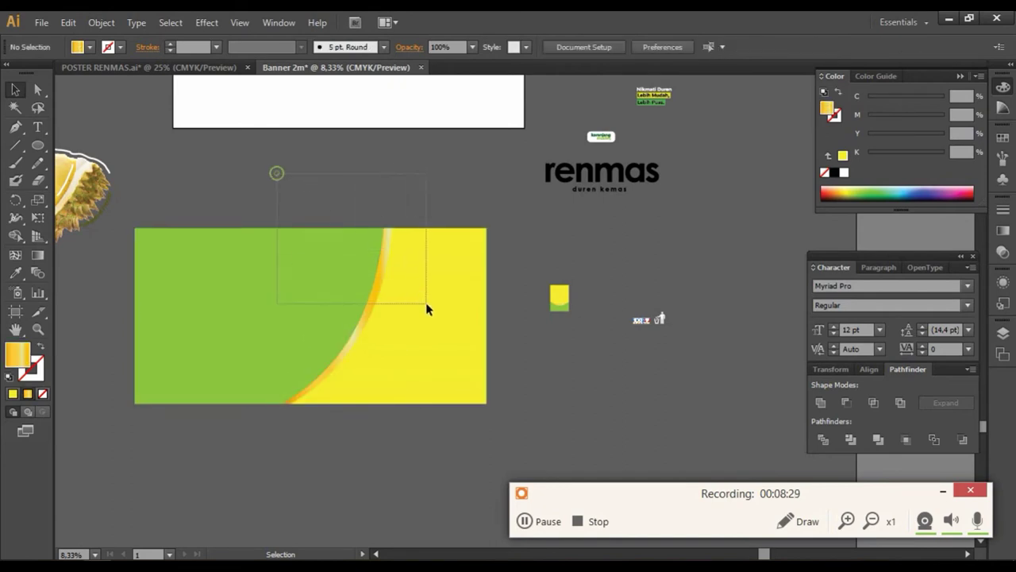
pyautogui.press('v')
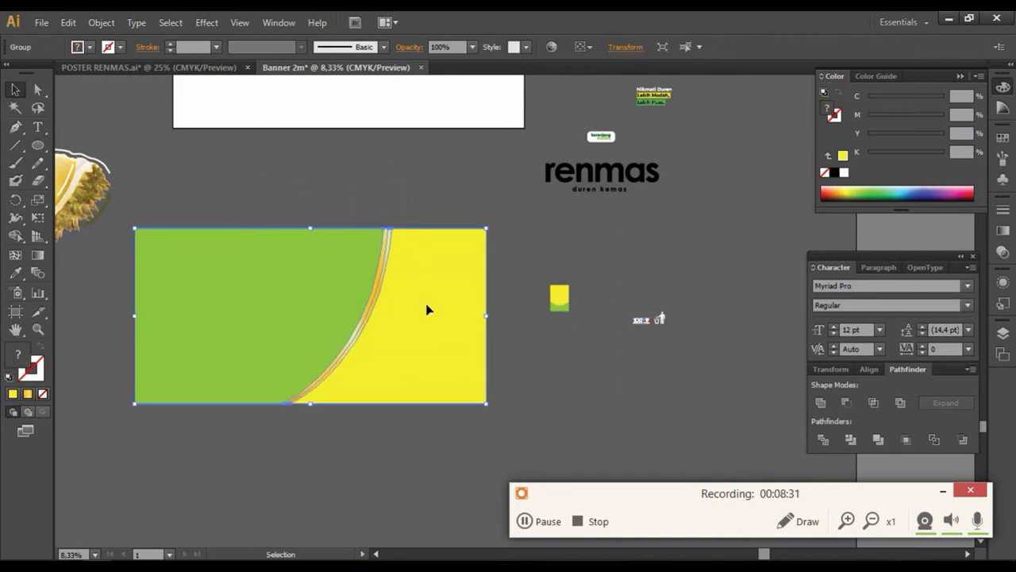
pyautogui.click(409, 190)
pyautogui.moveTo(436, 280); pyautogui.dragTo(427, 286)
pyautogui.click(436, 180)
pyautogui.moveTo(401, 342); pyautogui.dragTo(412, 332)
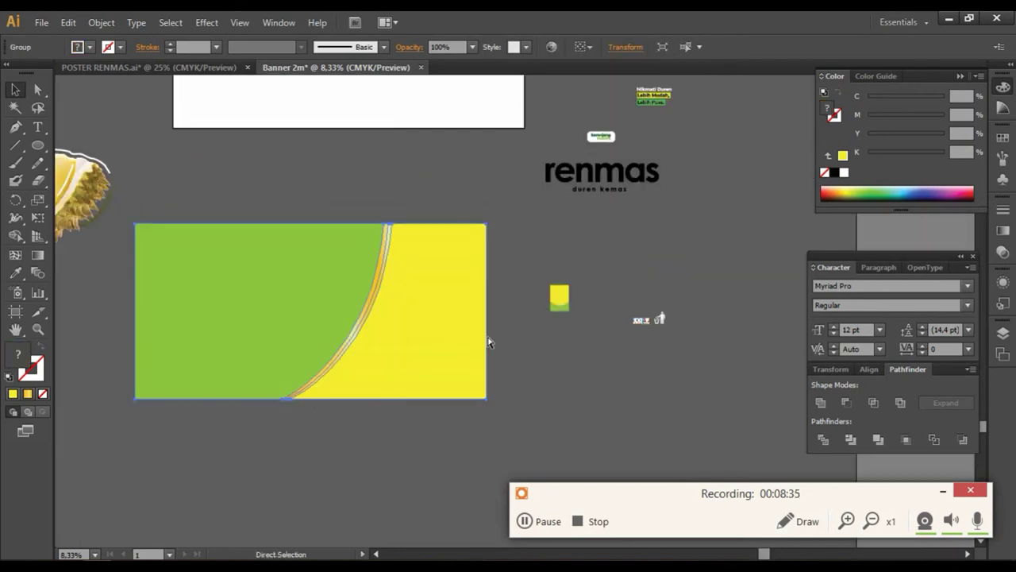
# Move the renmas logo to the banner's top-left and bring it to the front
pyautogui.click(591, 174)
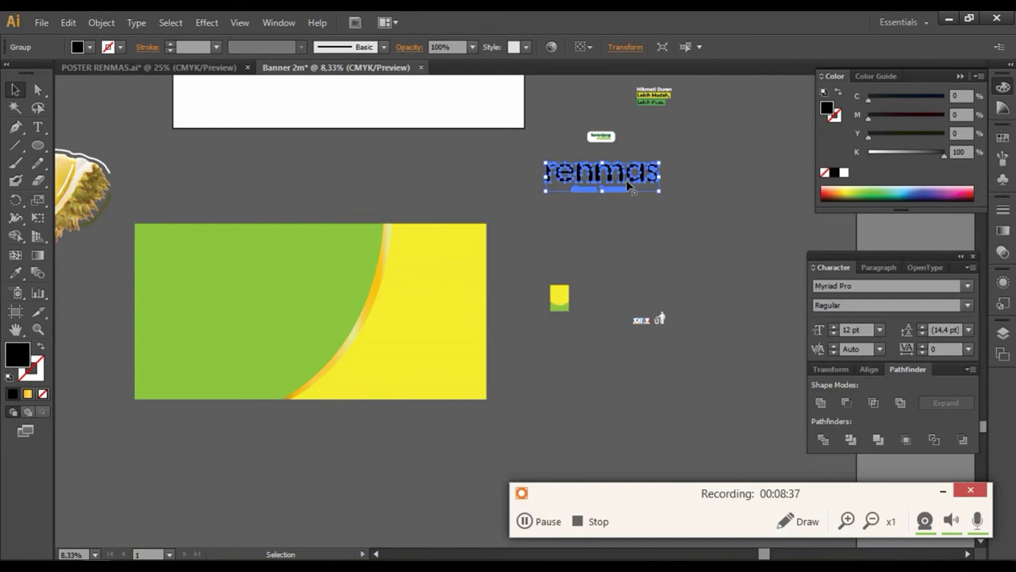
pyautogui.moveTo(616, 182); pyautogui.dragTo(231, 262)
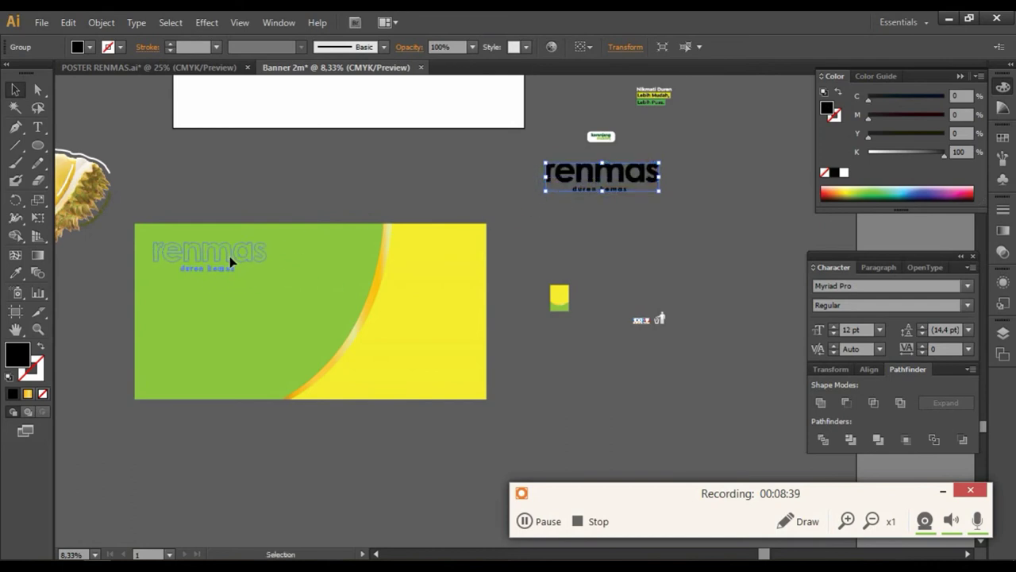
pyautogui.rightClick(231, 262)
pyautogui.click(445, 382)
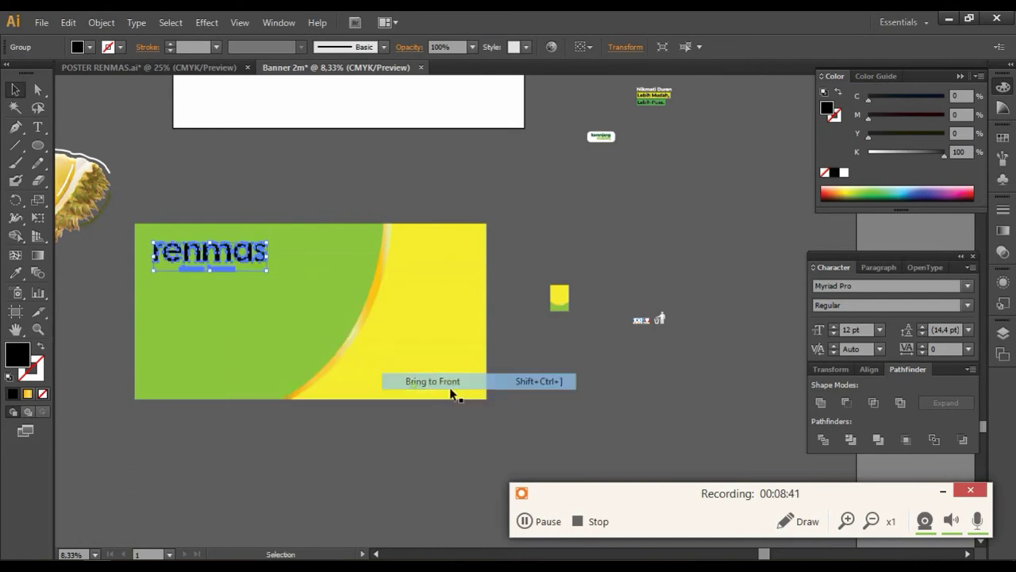
pyautogui.click(596, 418)
# Enlarge the renmas logo over the banner's top-left green area
pyautogui.click(260, 262)
pyautogui.moveTo(267, 268)
pyautogui.mouseDown()
pyautogui.moveTo(361, 322)
pyautogui.moveTo(327, 287)
pyautogui.mouseUp()
pyautogui.click(492, 301)
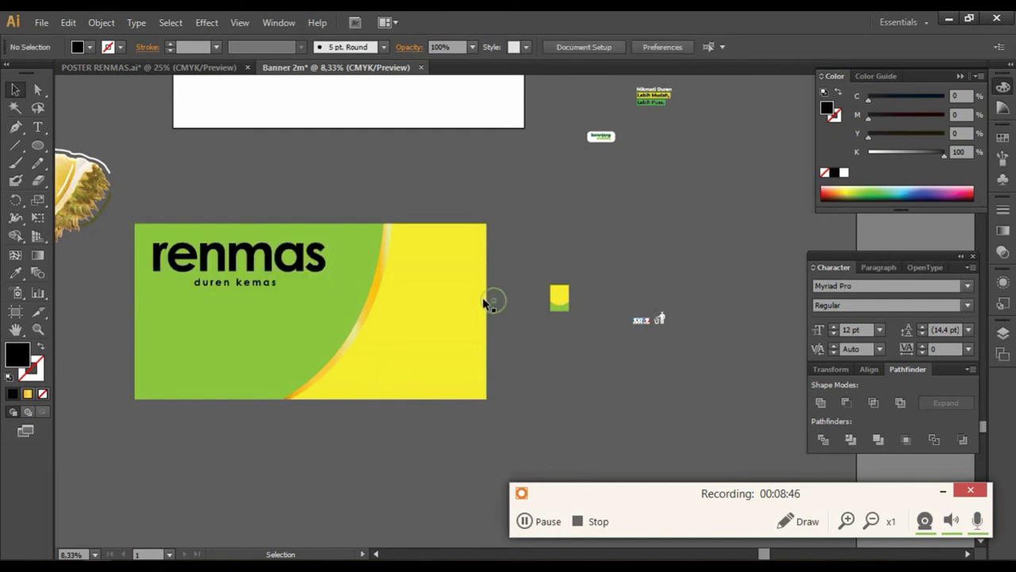
pyautogui.click(293, 275)
pyautogui.click(429, 190)
pyautogui.hscroll(-3, 436, 262)
pyautogui.scroll(1, 447, 265)
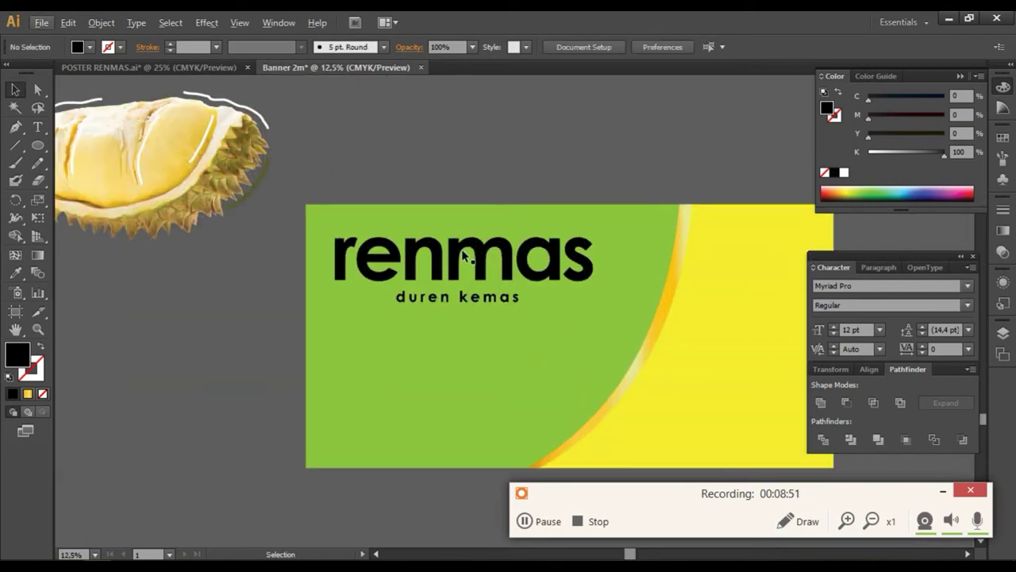
pyautogui.click(467, 256)
pyautogui.click(429, 178)
pyautogui.scroll(-1, 426, 162)
pyautogui.hscroll(3, 426, 161)
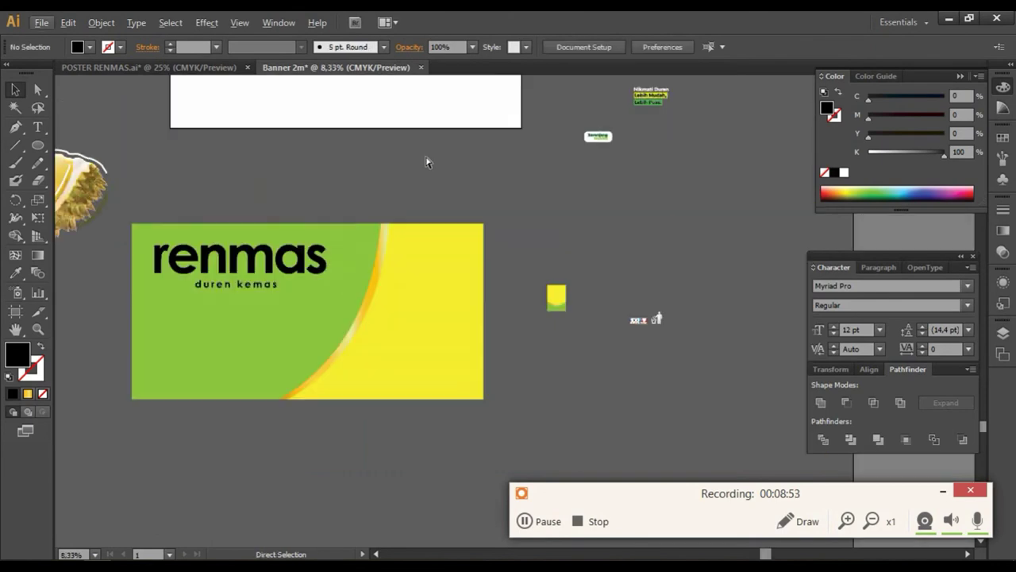
pyautogui.hscroll(-3, 310, 196)
# Move the durian image onto the green banner and bring it to the front
pyautogui.moveTo(260, 200)
pyautogui.mouseDown()
pyautogui.moveTo(483, 351)
pyautogui.moveTo(521, 334)
pyautogui.mouseUp()
pyautogui.rightClick(521, 334)
pyautogui.moveTo(566, 458)
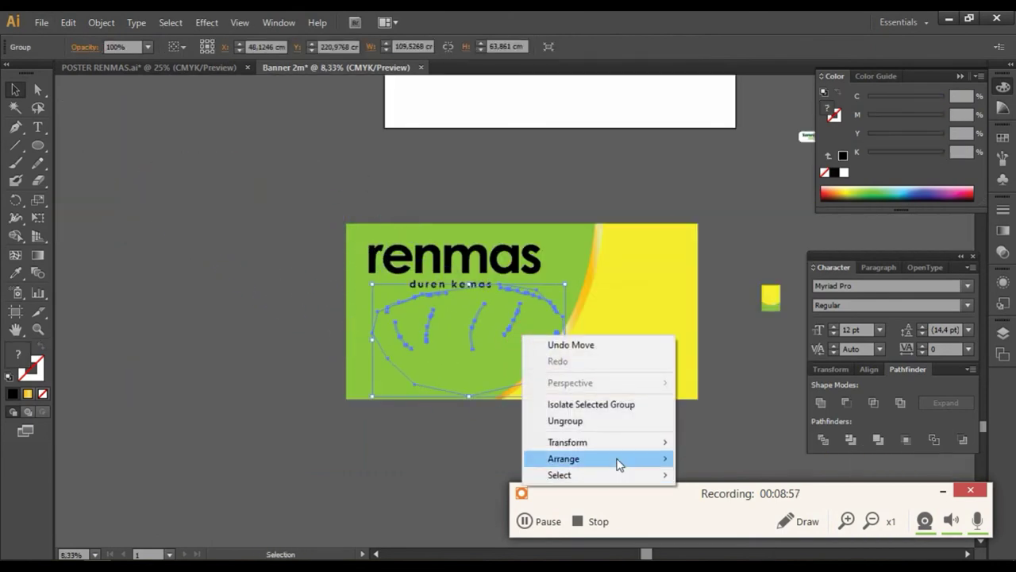
pyautogui.click(711, 459)
pyautogui.click(721, 405)
pyautogui.scroll(-3, 669, 378)
pyautogui.scroll(3, 646, 345)
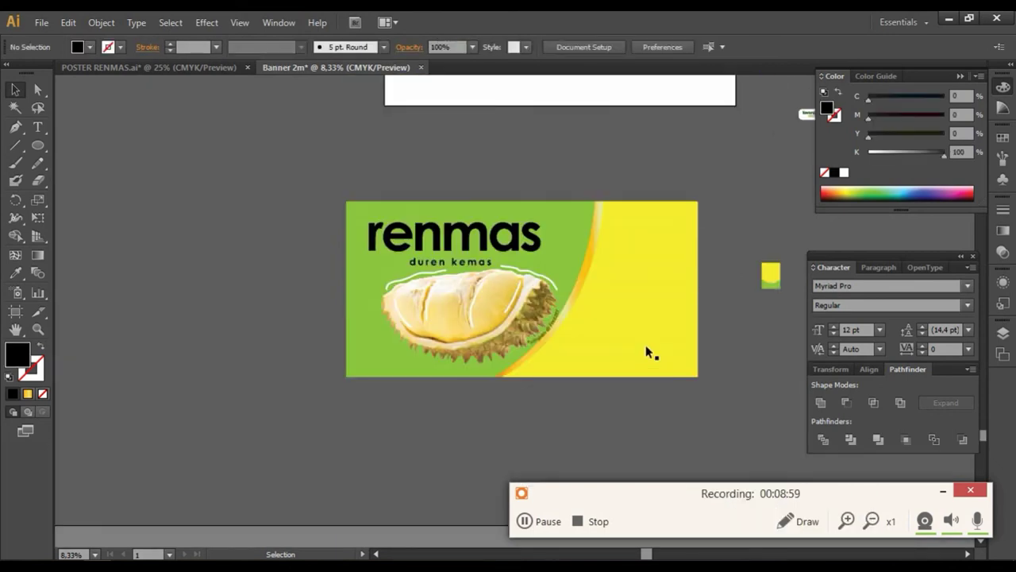
pyautogui.hscroll(3, 508, 340)
pyautogui.scroll(1, 506, 340)
# Shrink the renmas logo and duren kemas tagline slightly
pyautogui.click(202, 322)
pyautogui.click(640, 339)
pyautogui.hscroll(-3, 495, 338)
pyautogui.hscroll(-3, 495, 338)
pyautogui.scroll(3, 494, 341)
pyautogui.scroll(-3, 494, 341)
pyautogui.click(500, 198)
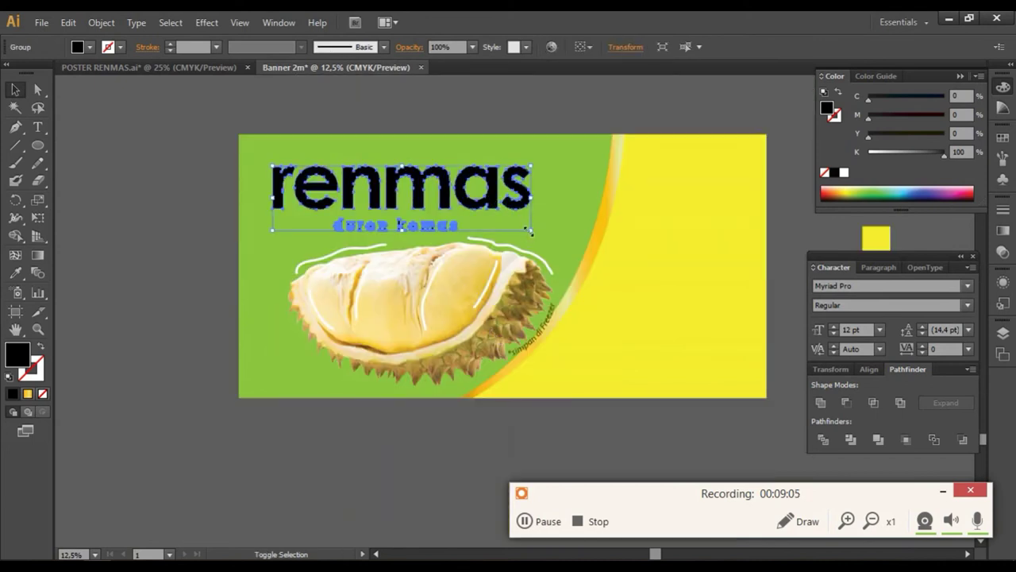
pyautogui.moveTo(526, 226); pyautogui.dragTo(501, 221)
pyautogui.click(475, 121)
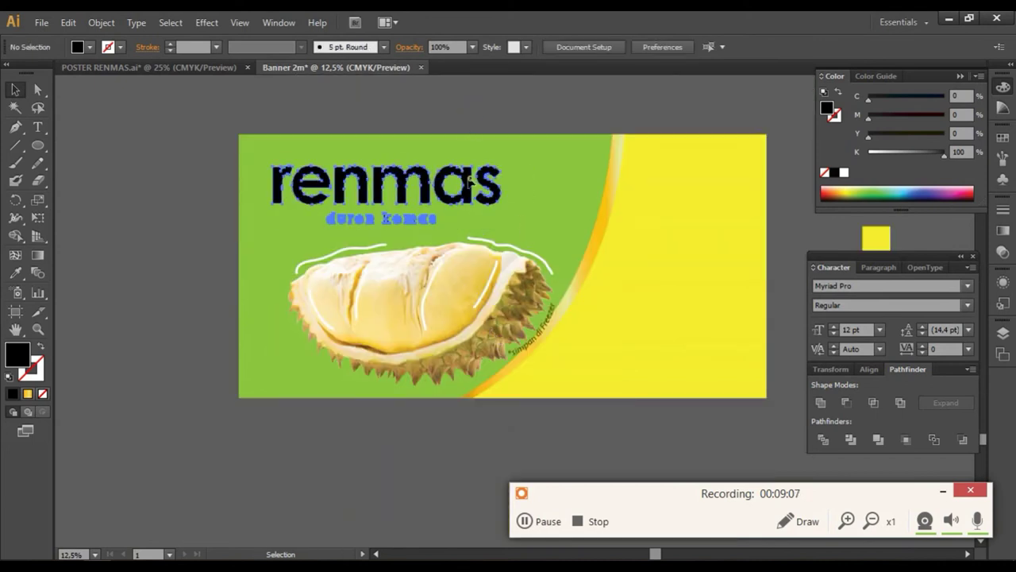
# Move the renmas logo right toward the banner centre, then back slightly left
pyautogui.moveTo(473, 181); pyautogui.dragTo(557, 179)
pyautogui.click(567, 98)
pyautogui.keyDown('alt'); pyautogui.scroll(-2, 545, 175); pyautogui.keyUp('alt')
pyautogui.hscroll(3, 431, 246)
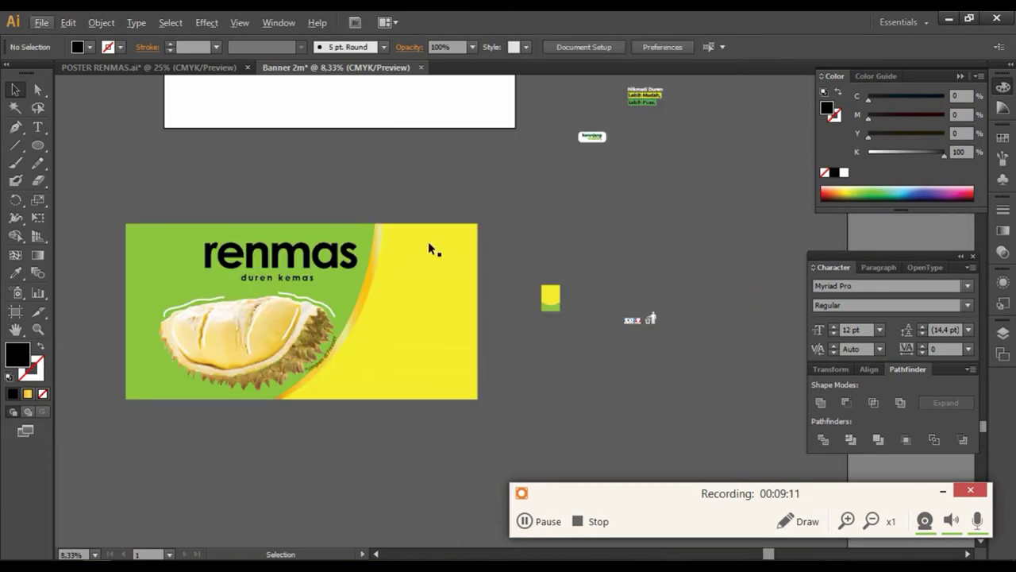
pyautogui.keyDown('alt'); pyautogui.scroll(2, 306, 254); pyautogui.keyUp('alt')
pyautogui.hscroll(-5, 410, 258)
pyautogui.hscroll(3, 410, 258)
pyautogui.moveTo(505, 257); pyautogui.dragTo(416, 250)
pyautogui.scroll(-3, 464, 170)
pyautogui.scroll(3, 556, 190)
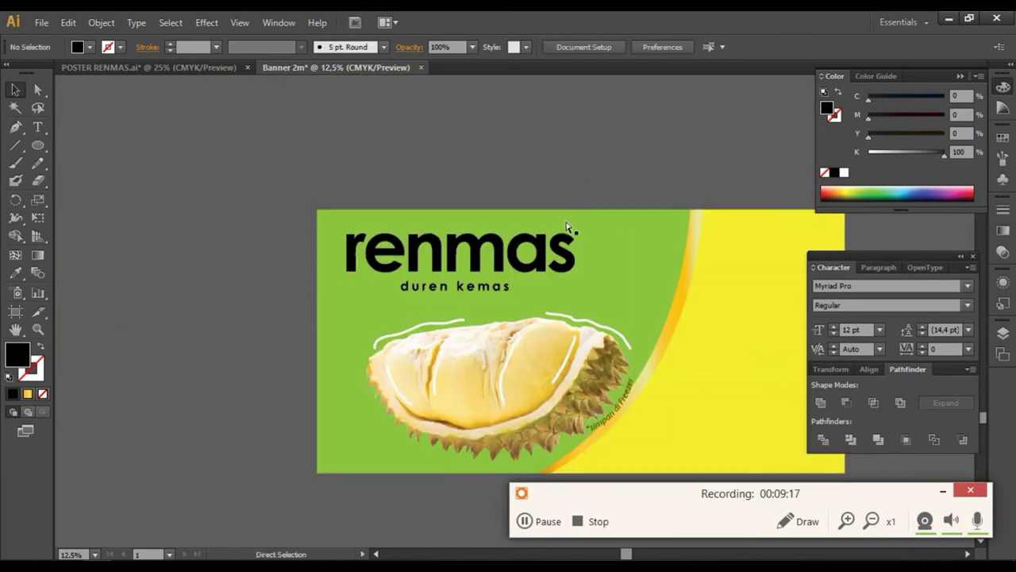
pyautogui.hscroll(3, 569, 228)
pyautogui.moveTo(468, 359); pyautogui.dragTo(461, 362)
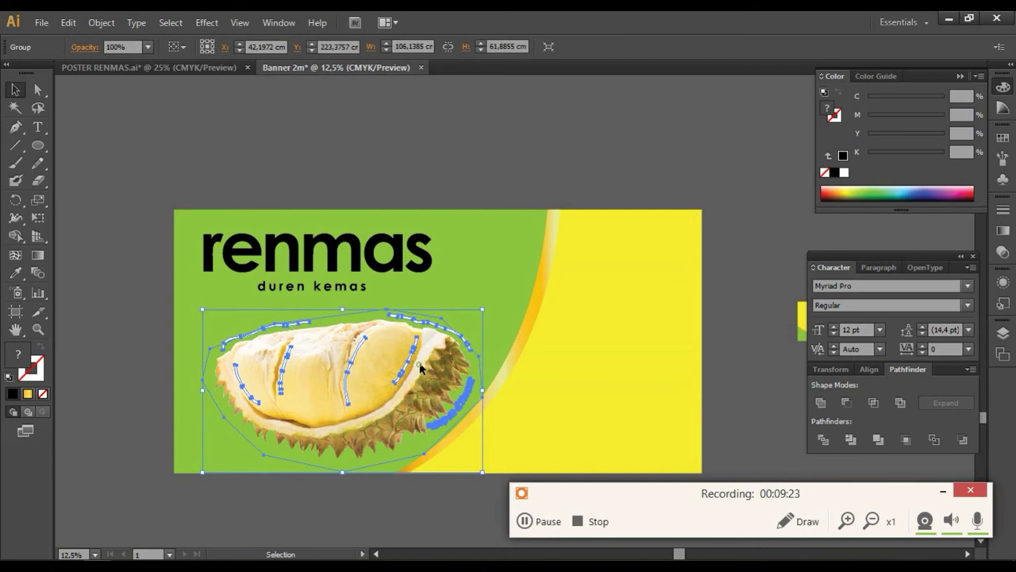
# Nudge the renmas logo group a little to the right
pyautogui.click(481, 175)
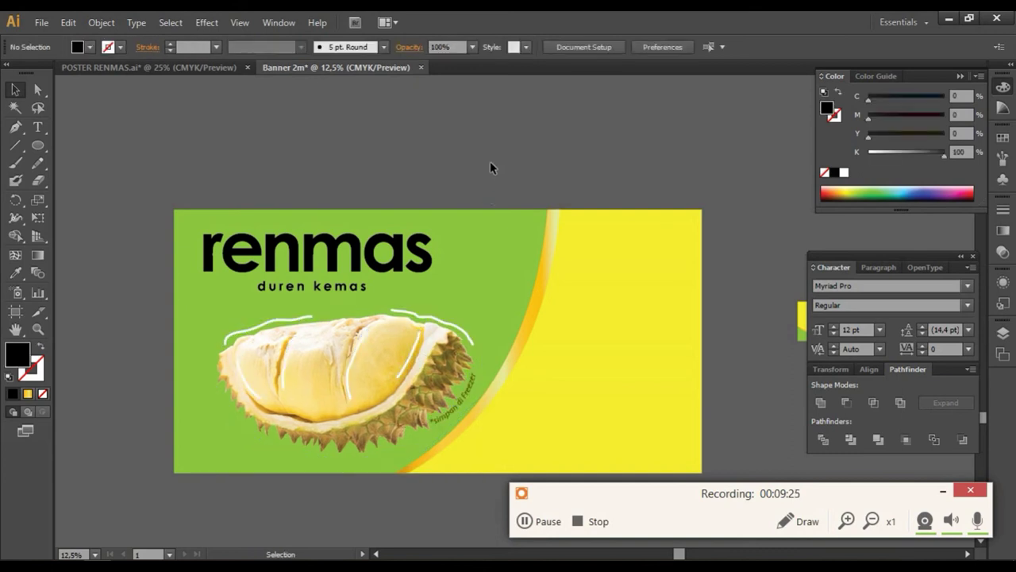
pyautogui.click(441, 259)
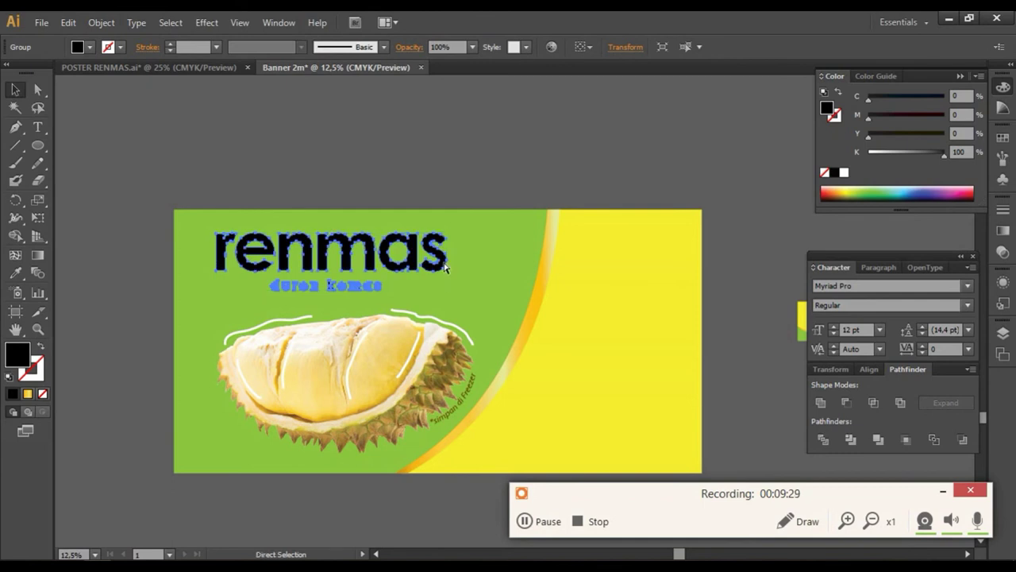
pyautogui.moveTo(446, 264); pyautogui.dragTo(452, 263)
pyautogui.click(466, 175)
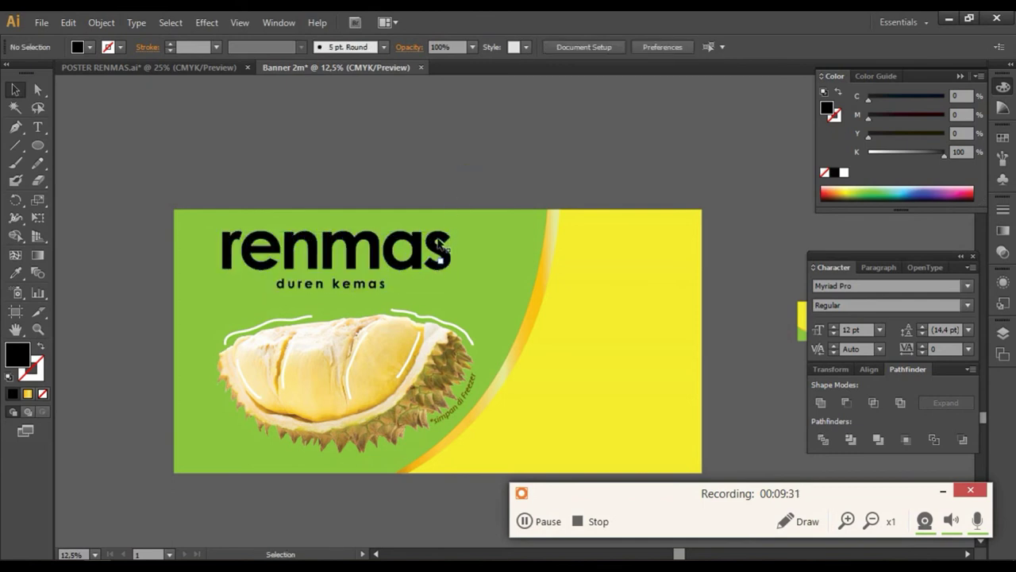
pyautogui.click(441, 252)
pyautogui.click(455, 177)
# Check the durian image group's position below the logo
pyautogui.scroll(-1, 455, 177)
pyautogui.scroll(-5, 473, 208)
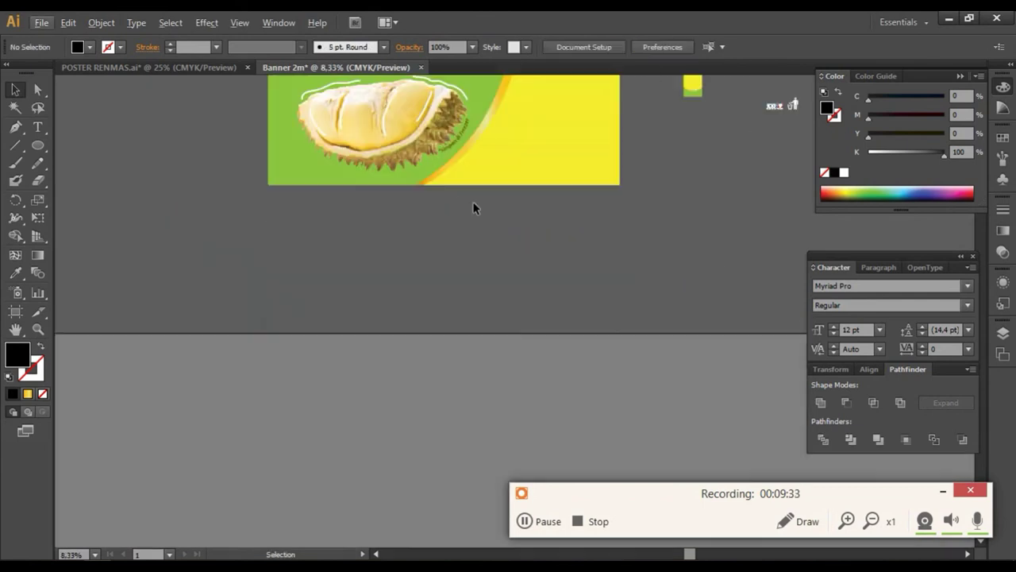
pyautogui.scroll(4, 444, 194)
pyautogui.click(396, 197)
pyautogui.scroll(-1, 408, 191)
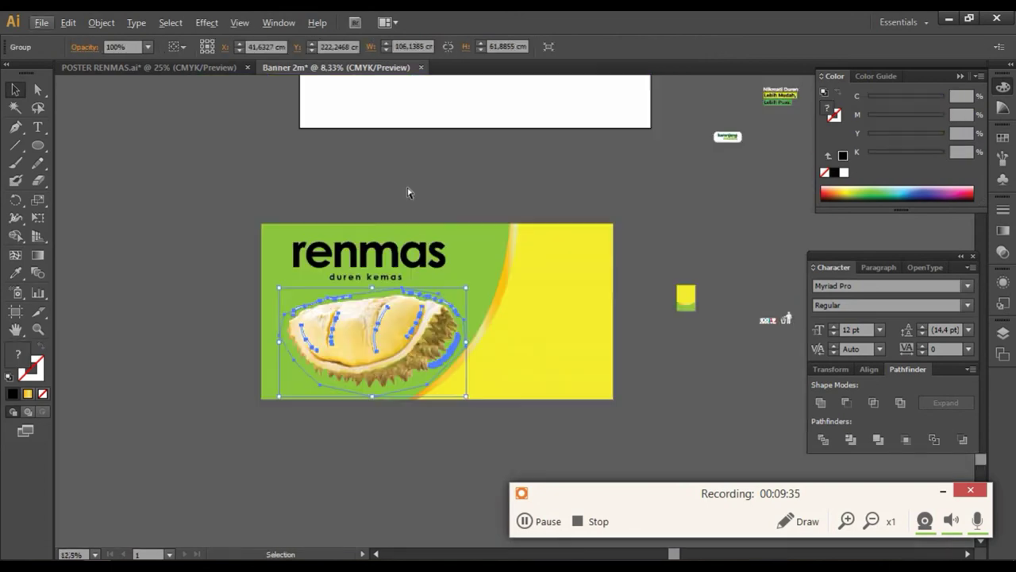
pyautogui.hscroll(5, 429, 198)
pyautogui.hscroll(-3, 435, 258)
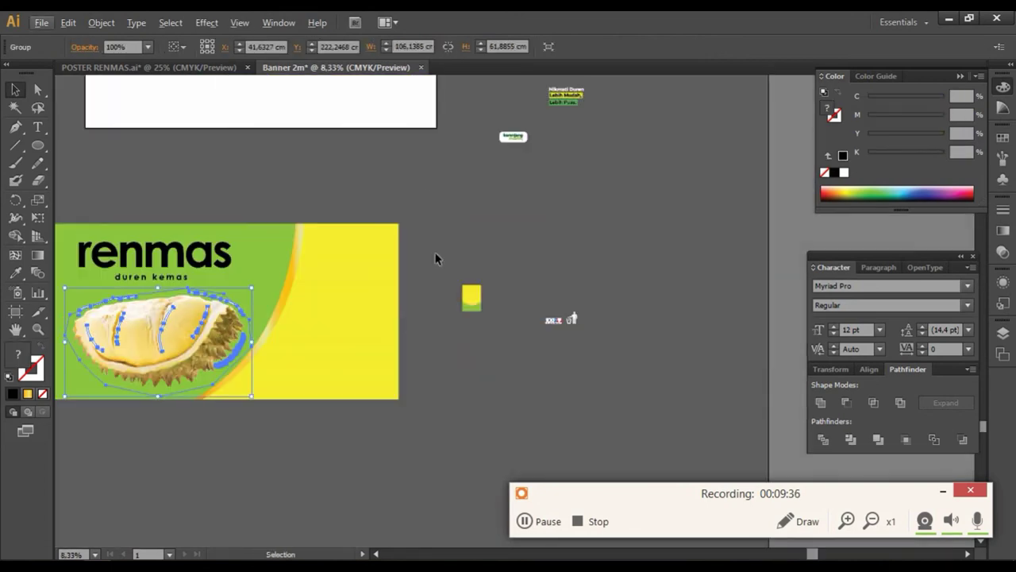
pyautogui.click(486, 329)
# Ungroup the small icon group and enlarge the 100% INDONESIA logo image
pyautogui.moveTo(556, 320); pyautogui.dragTo(514, 336)
pyautogui.rightClick(512, 339)
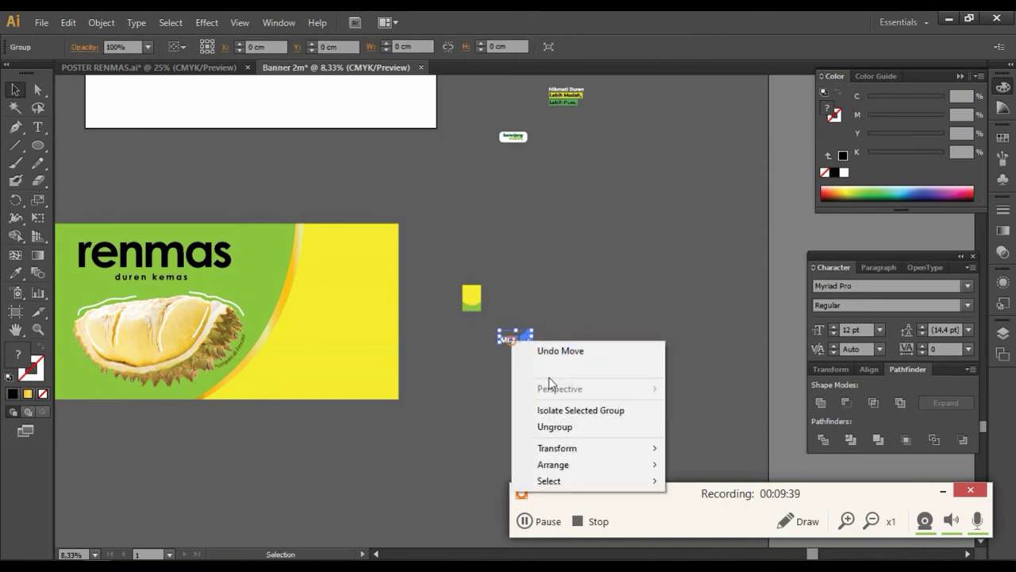
pyautogui.click(555, 427)
pyautogui.click(499, 388)
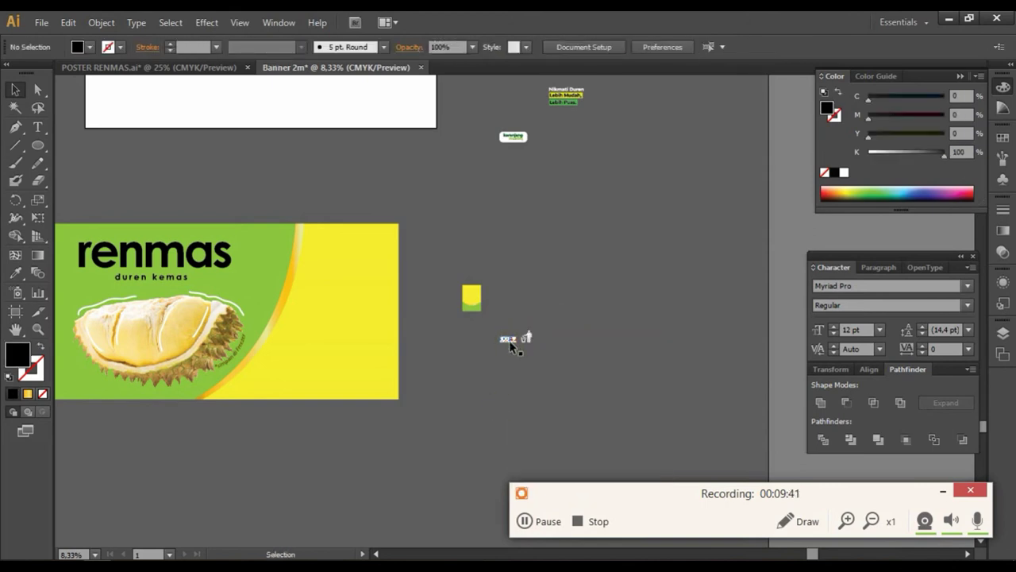
pyautogui.click(499, 340)
pyautogui.moveTo(494, 332)
pyautogui.mouseDown()
pyautogui.moveTo(448, 310)
pyautogui.moveTo(359, 381)
pyautogui.mouseUp()
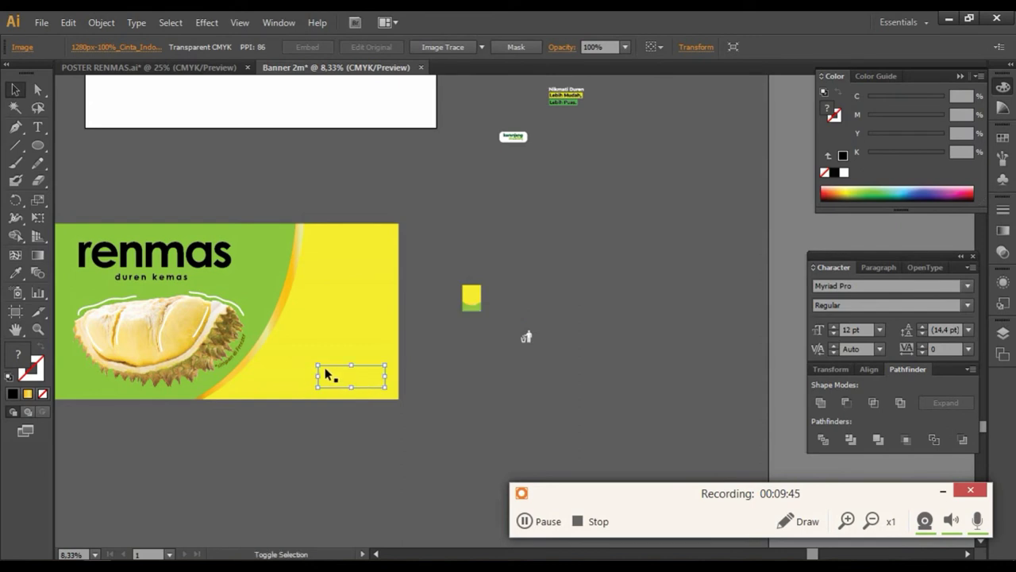
# Send the banner background behind the 100% INDONESIA logo
pyautogui.keyDown('shift'); pyautogui.click(318, 369); pyautogui.keyUp('shift')
pyautogui.rightClick(386, 356)
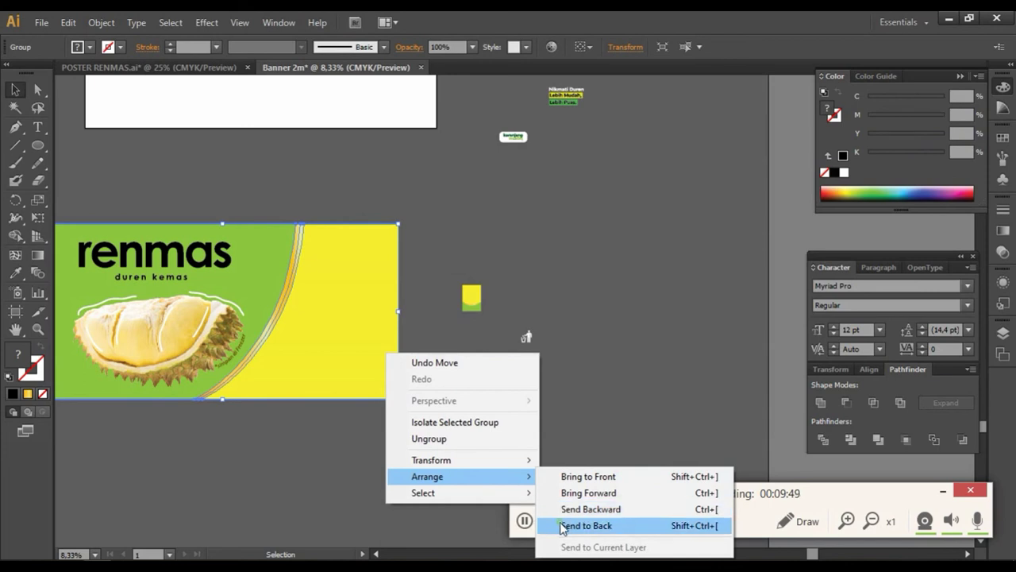
pyautogui.click(548, 526)
pyautogui.click(553, 432)
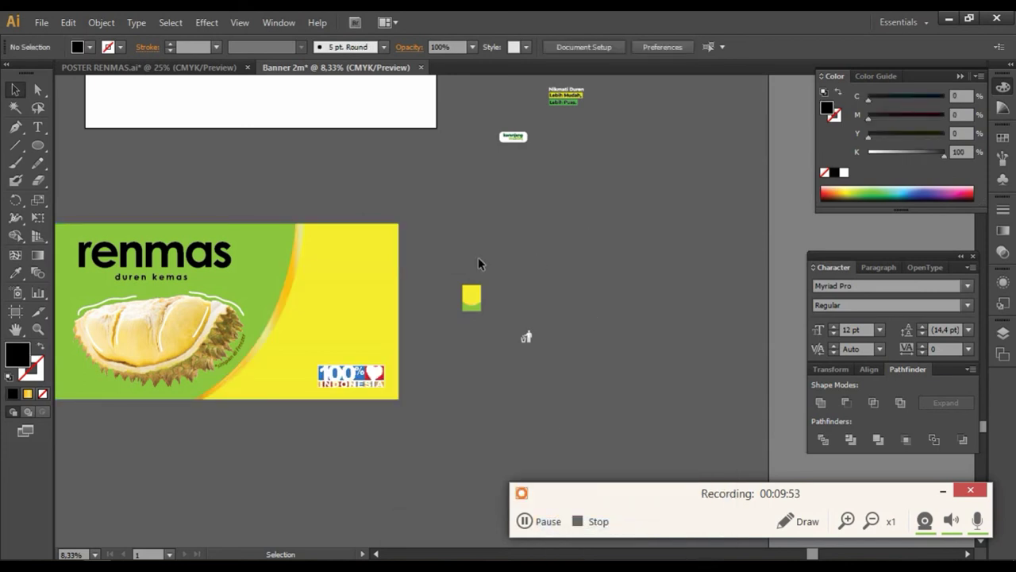
pyautogui.click(327, 373)
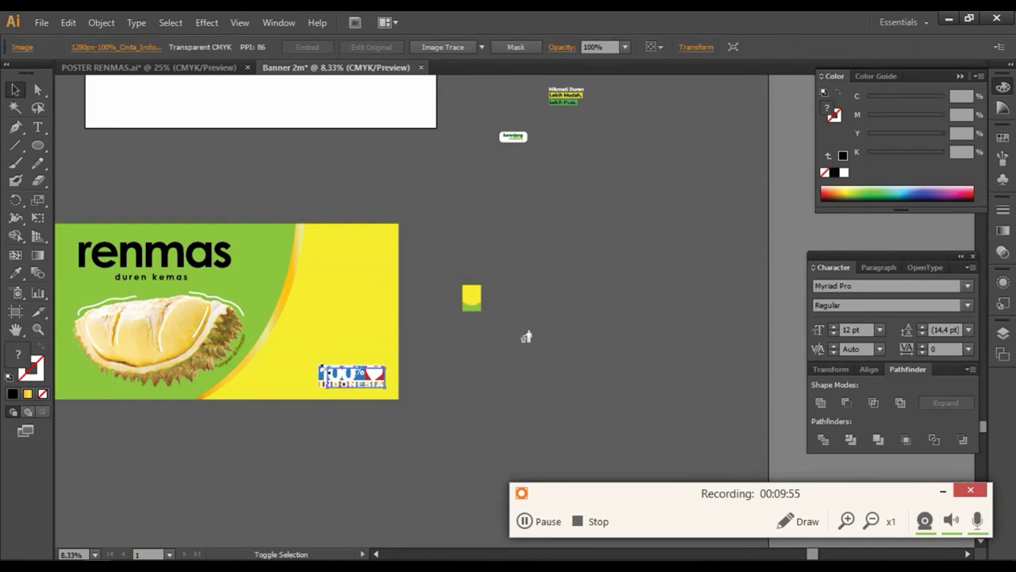
pyautogui.click(421, 380)
pyautogui.hscroll(-5, 424, 382)
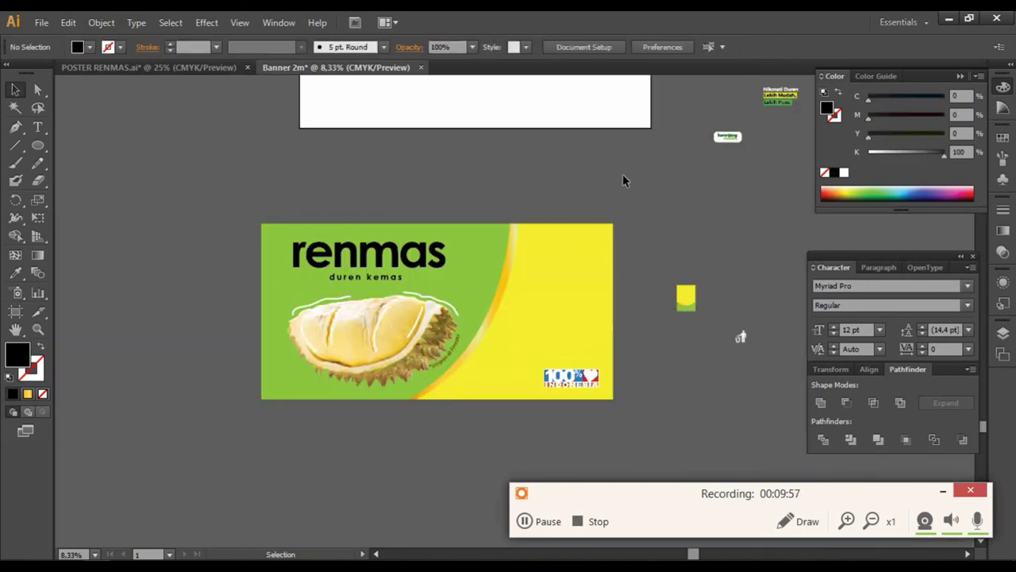
# Nudge the durian image slightly to the left
pyautogui.click(418, 340)
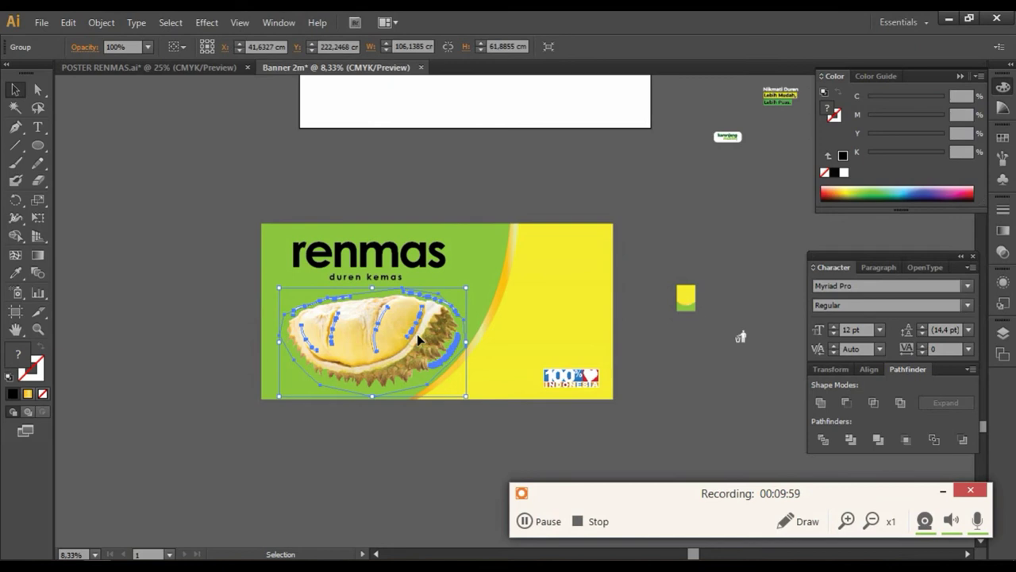
pyautogui.press('Left')
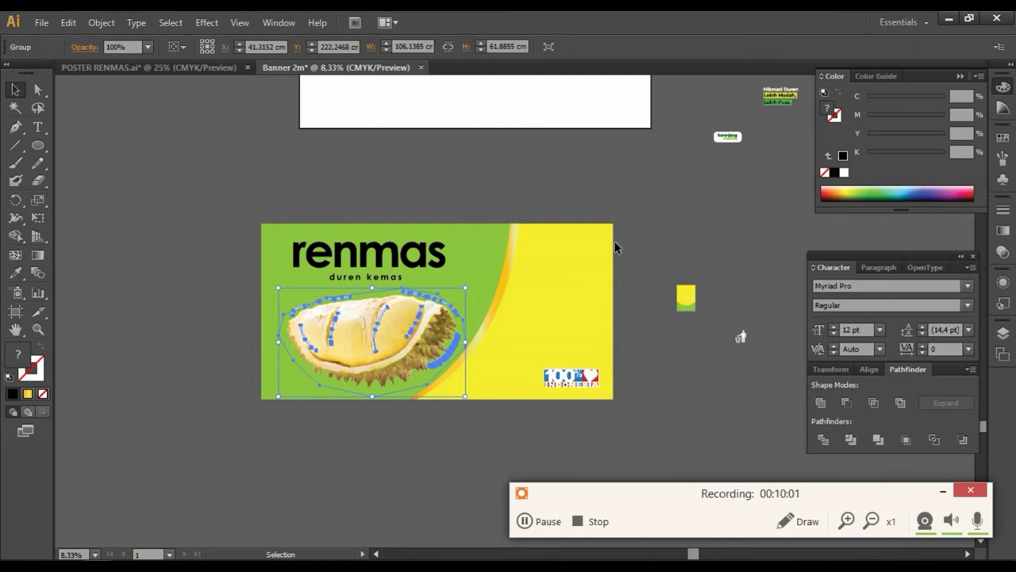
pyautogui.click(622, 209)
# Place the keranjang muslim label above the 100% INDONESIA logo at bottom-right
pyautogui.moveTo(726, 136)
pyautogui.mouseDown()
pyautogui.moveTo(672, 232)
pyautogui.moveTo(578, 241)
pyautogui.moveTo(567, 365)
pyautogui.moveTo(609, 346)
pyautogui.mouseUp()
pyautogui.click(675, 238)
pyautogui.click(640, 352)
pyautogui.scroll(2, 640, 352)
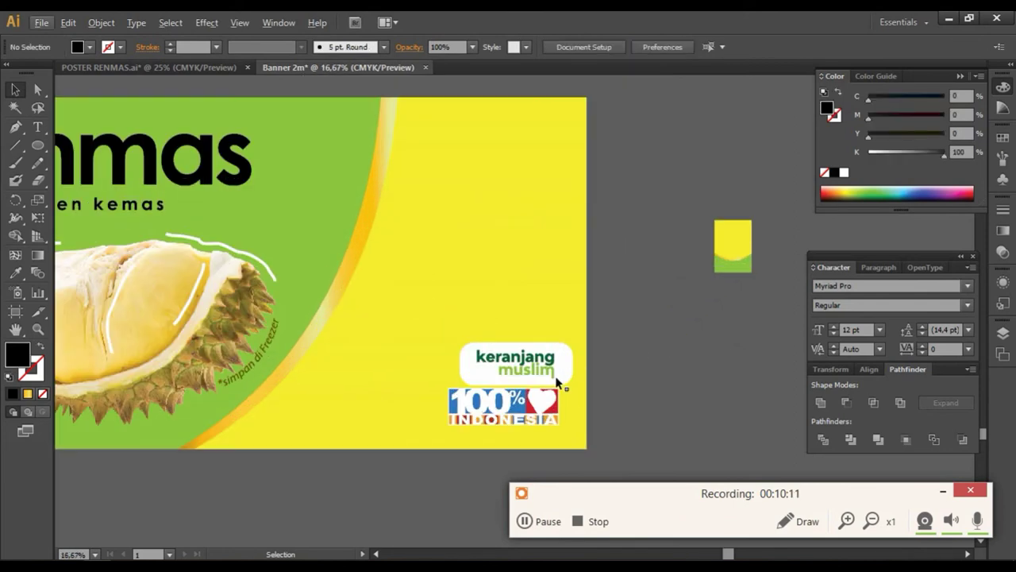
pyautogui.moveTo(553, 381); pyautogui.dragTo(523, 378)
pyautogui.scroll(-1, 674, 357)
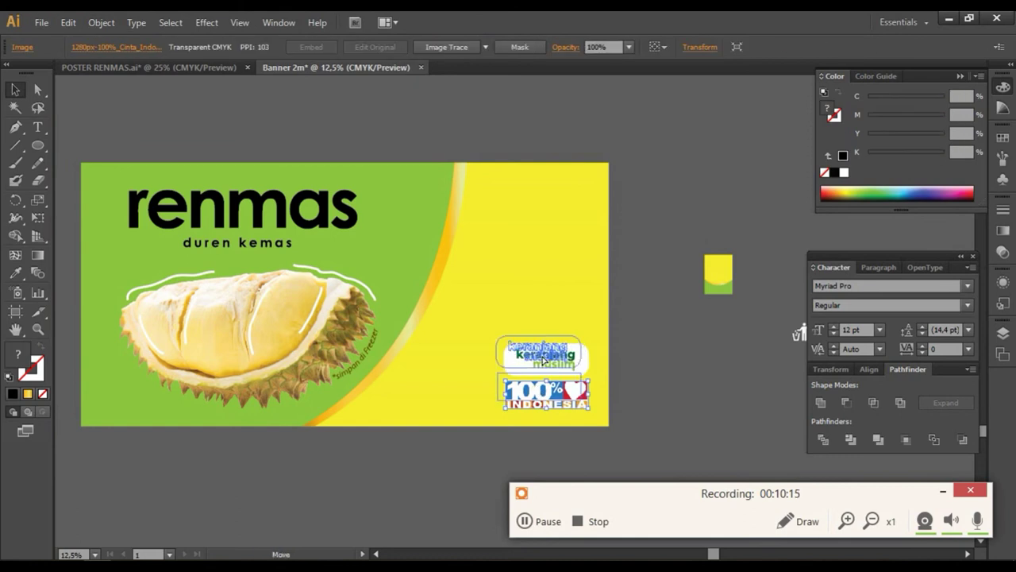
pyautogui.click(652, 358)
pyautogui.scroll(-1, 652, 358)
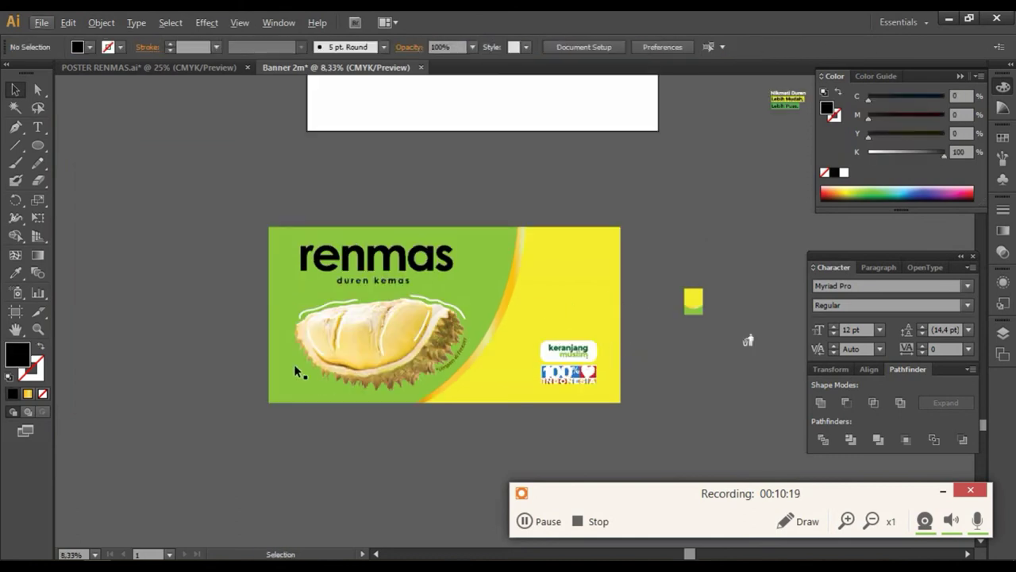
pyautogui.click(283, 389)
# Draw a small black circle at the banner's bottom-left corner
pyautogui.click(37, 145)
pyautogui.moveTo(273, 389); pyautogui.dragTo(285, 401)
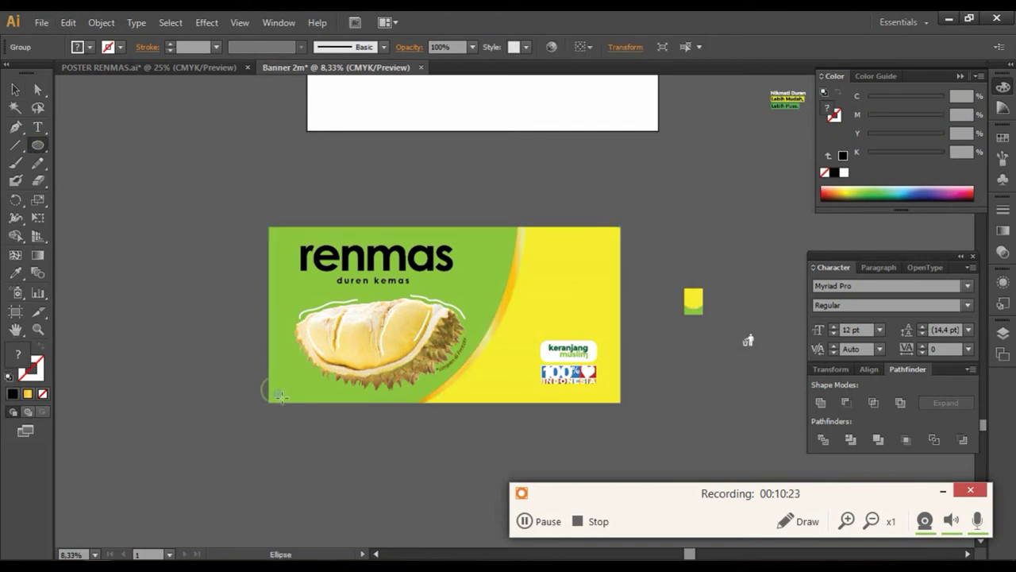
pyautogui.press('v')
pyautogui.click(124, 194)
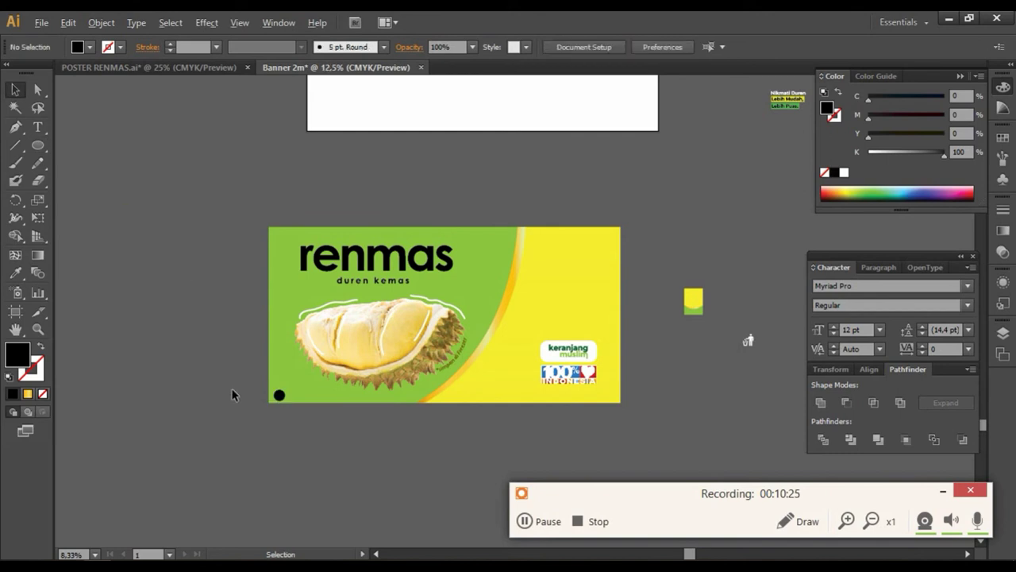
pyautogui.scroll(1, 234, 390)
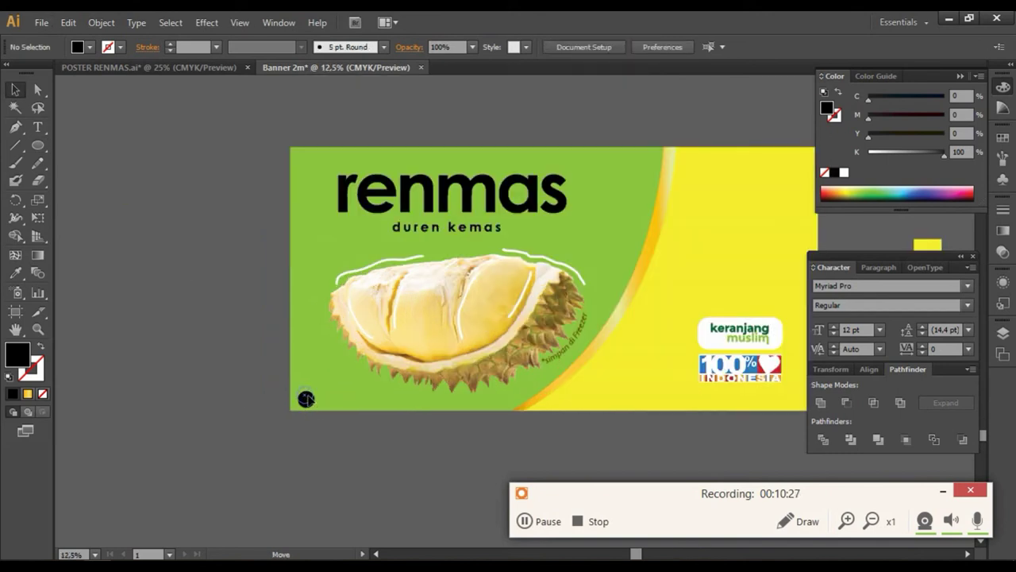
pyautogui.hscroll(3, 301, 431)
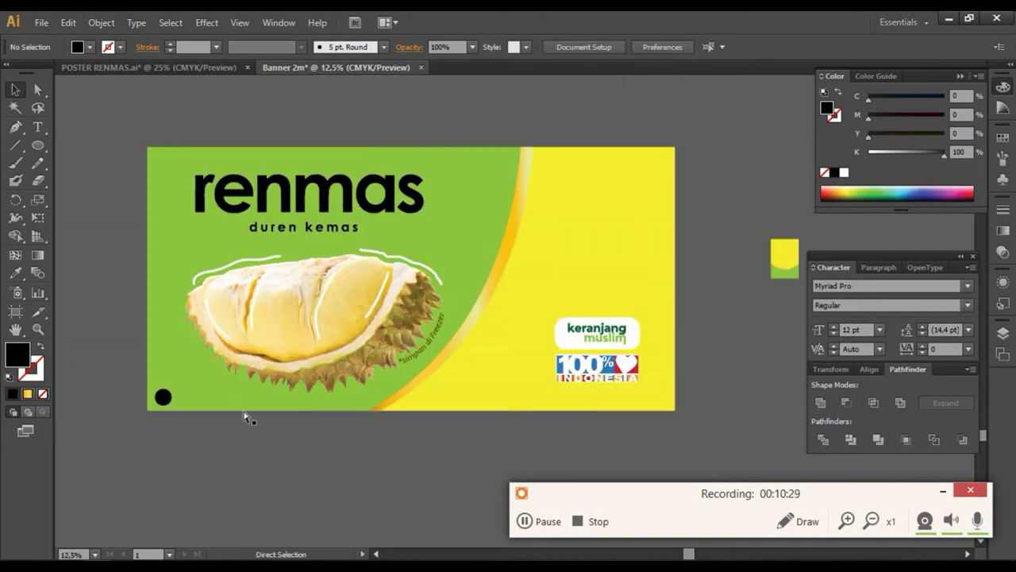
pyautogui.scroll(1, 163, 397)
pyautogui.click(165, 394)
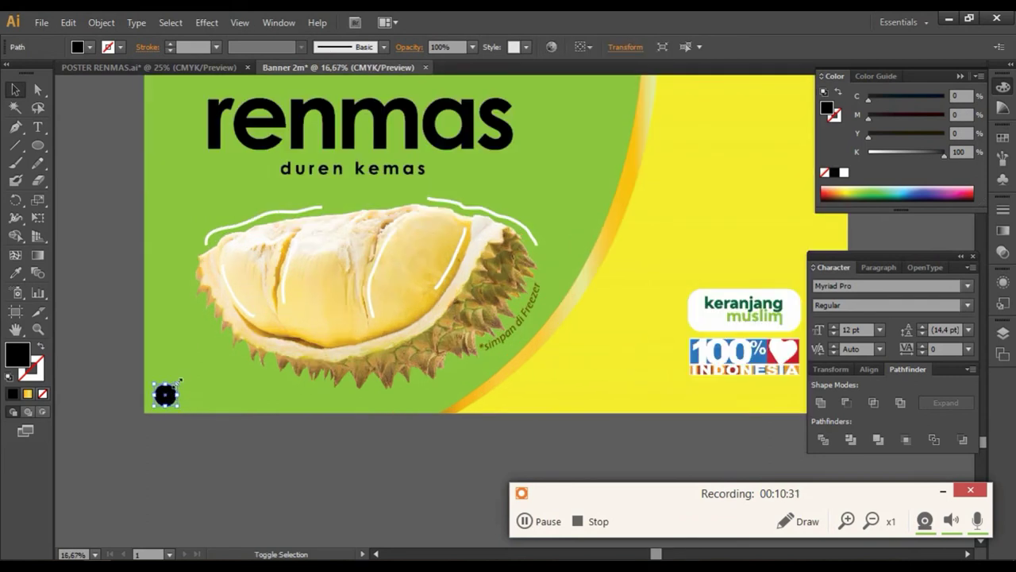
pyautogui.click(173, 452)
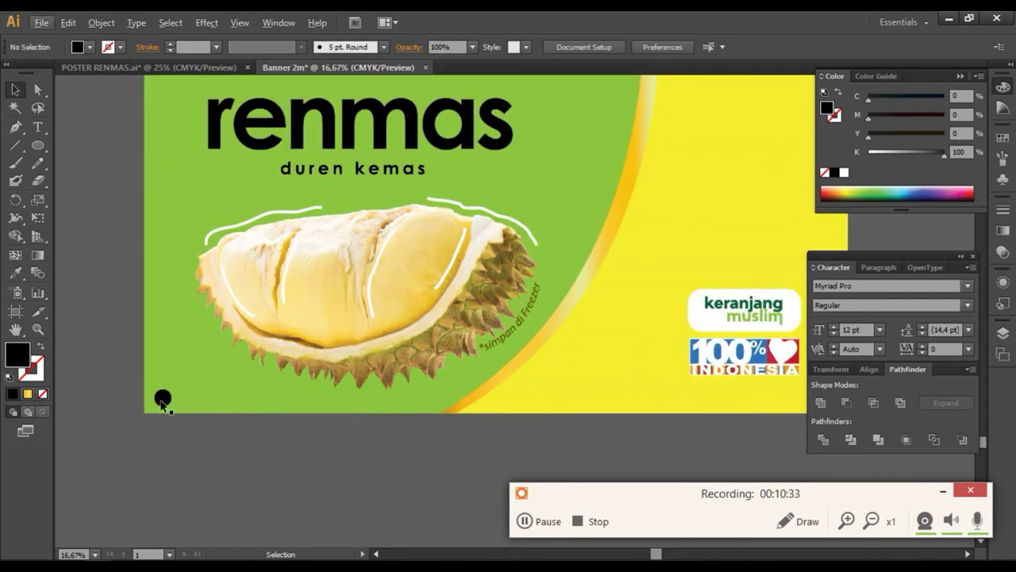
# Copy the black dot to the banner's bottom-right corner
pyautogui.click(162, 397)
pyautogui.scroll(-1, 162, 397)
pyautogui.moveTo(162, 397); pyautogui.dragTo(668, 429)
pyautogui.click(688, 389)
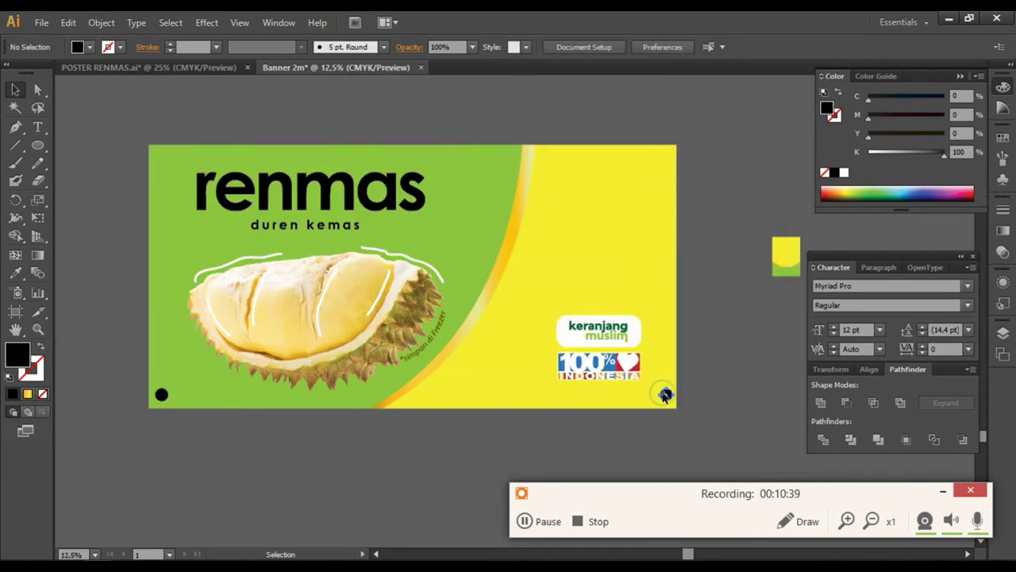
pyautogui.keyDown('shift'); pyautogui.click(666, 396); pyautogui.keyUp('shift')
pyautogui.click(702, 397)
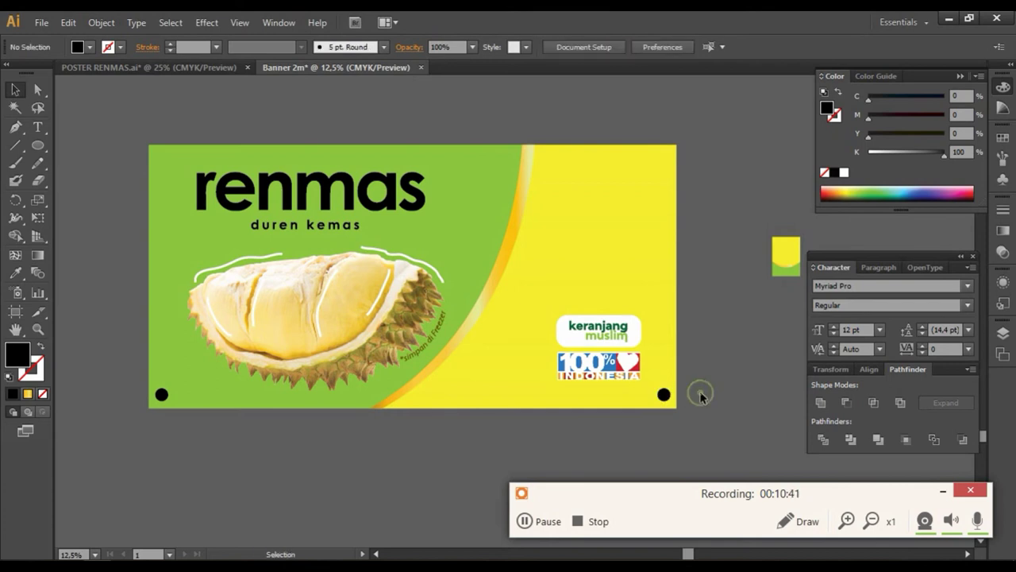
pyautogui.scroll(-1, 699, 389)
pyautogui.hscroll(3, 695, 371)
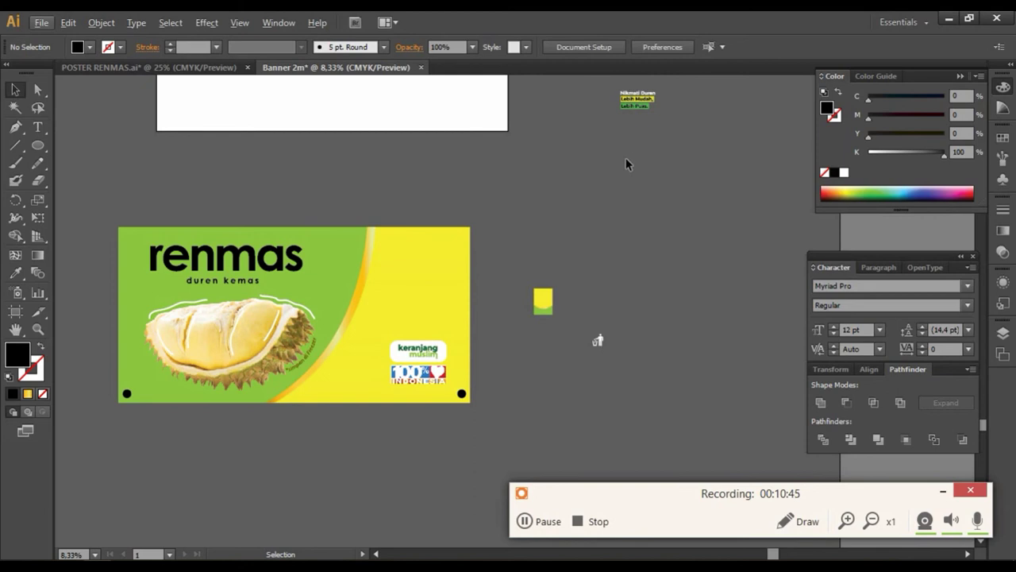
# Enlarge the existing tagline group and place it on the yellow banner area
pyautogui.click(635, 107)
pyautogui.moveTo(620, 109); pyautogui.dragTo(575, 151)
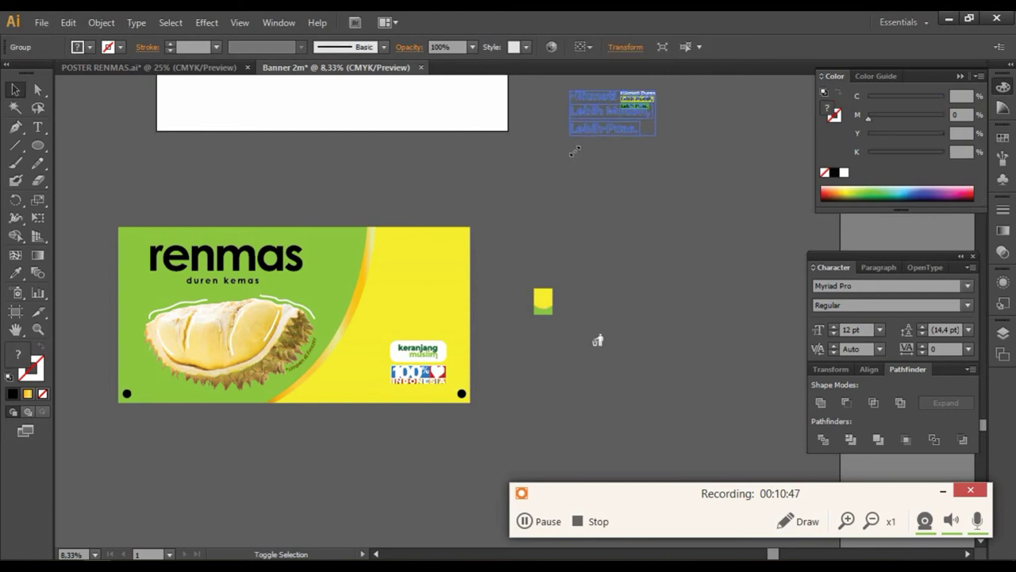
pyautogui.moveTo(604, 111)
pyautogui.mouseDown()
pyautogui.moveTo(395, 279)
pyautogui.moveTo(536, 215)
pyautogui.moveTo(379, 279)
pyautogui.mouseUp()
pyautogui.click(532, 238)
pyautogui.click(580, 182)
pyautogui.click(505, 231)
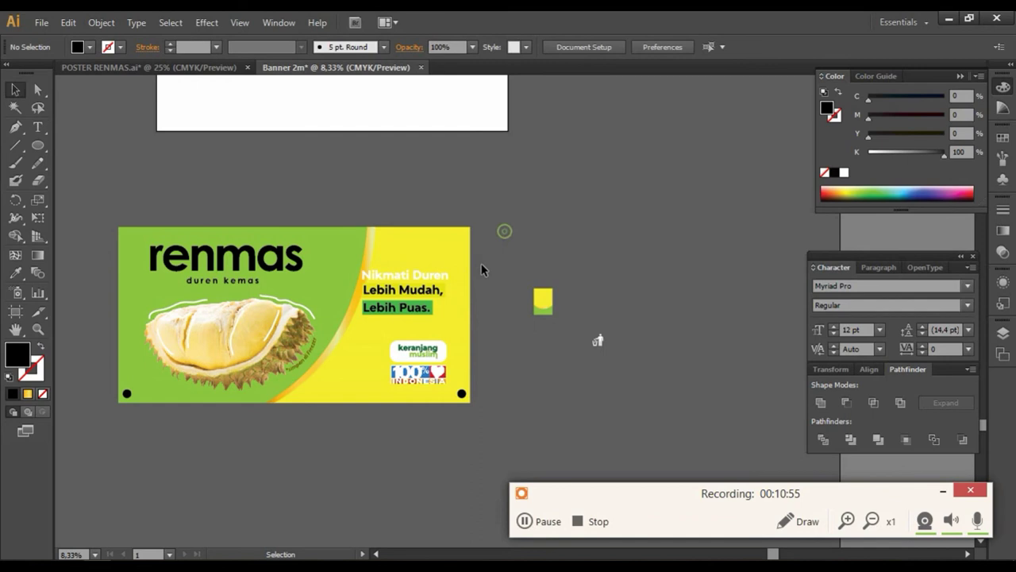
pyautogui.scroll(1, 400, 272)
pyautogui.click(458, 272)
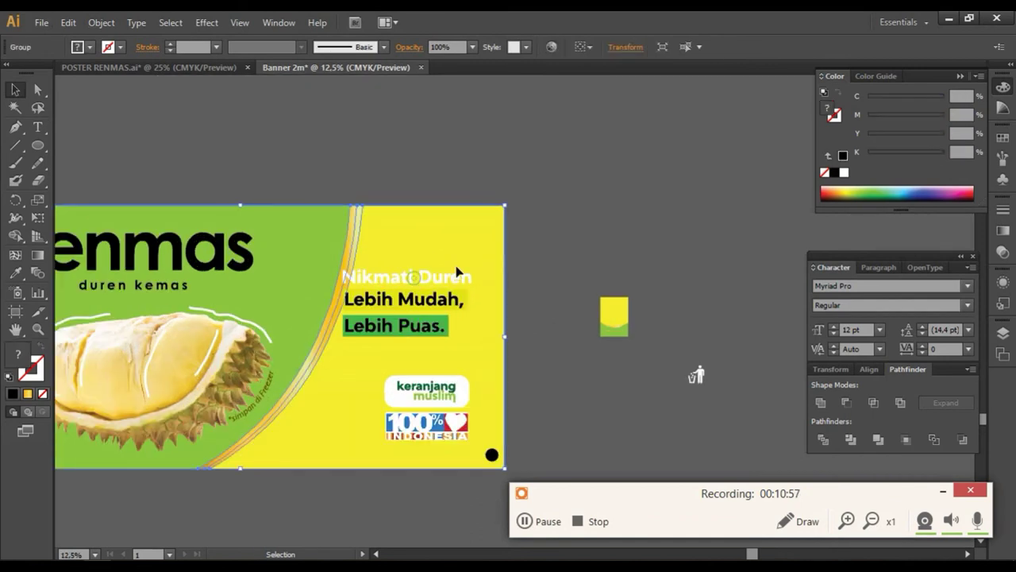
pyautogui.moveTo(458, 271)
pyautogui.mouseDown()
pyautogui.moveTo(492, 256)
pyautogui.moveTo(485, 260)
pyautogui.mouseUp()
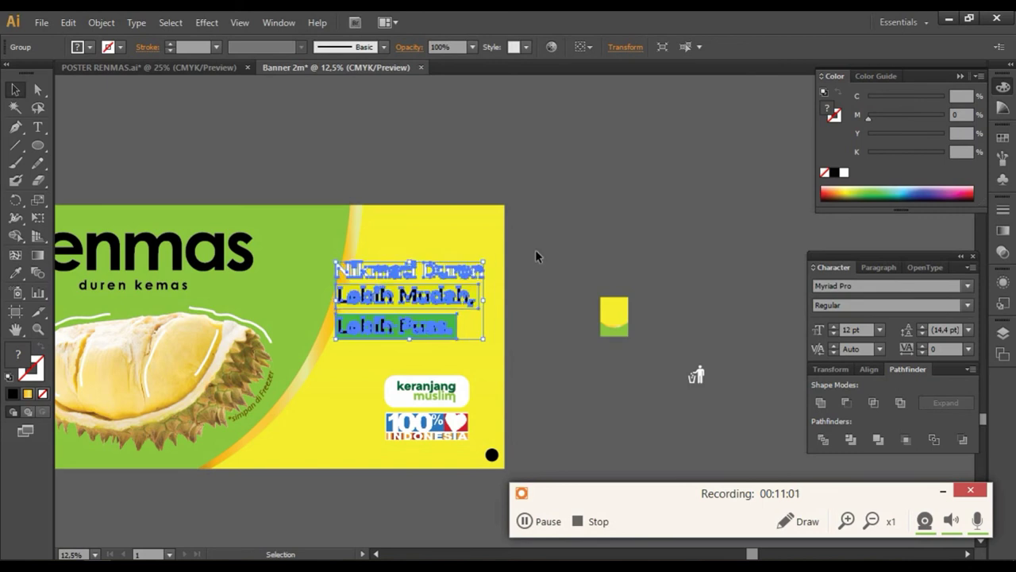
# Copy the white-boxed tagline from POSTER RENMAS.ai into Banner 2m
pyautogui.click(224, 69)
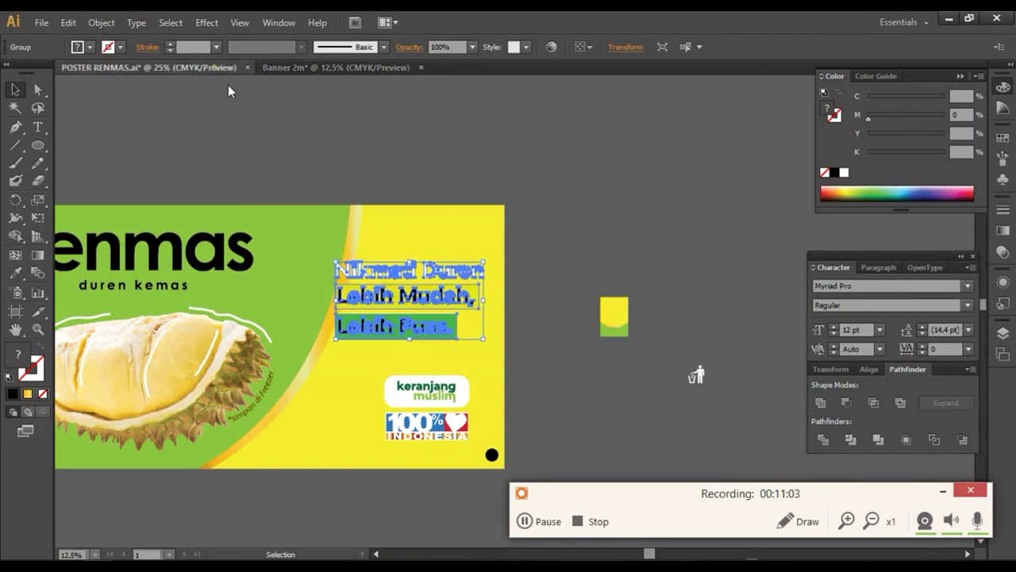
pyautogui.click(379, 318)
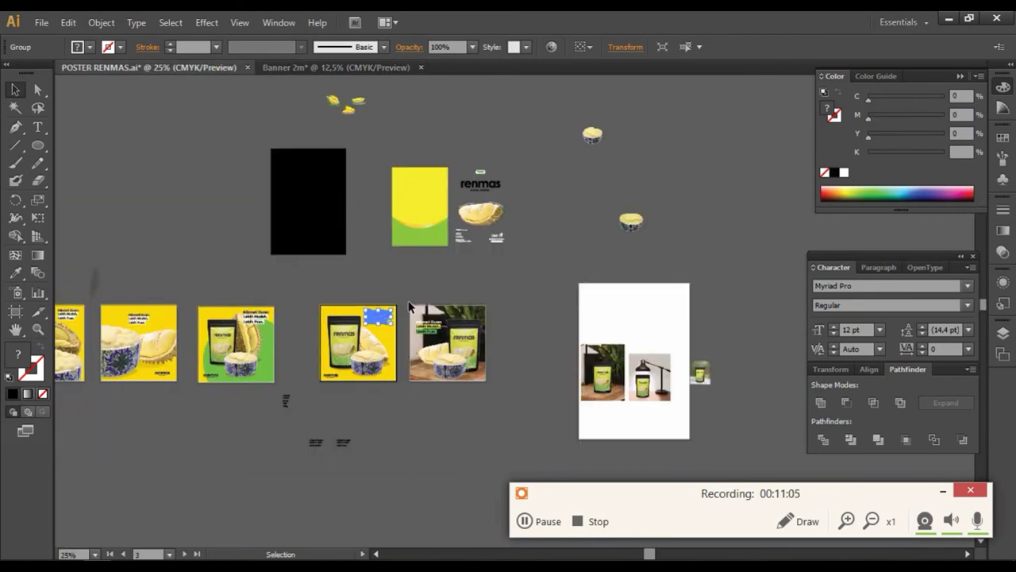
pyautogui.click(359, 68)
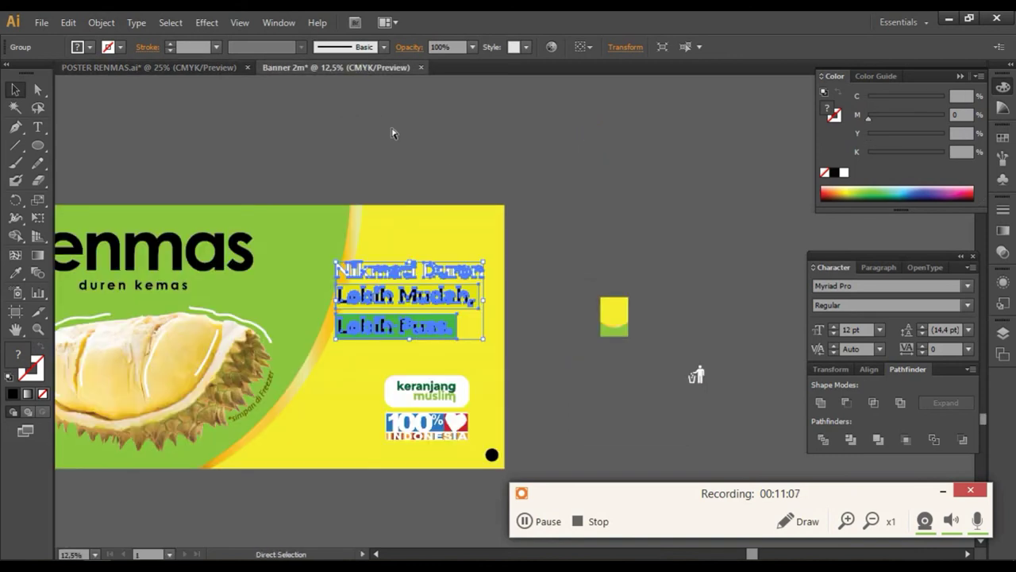
pyautogui.hotkey('ctrl', 'v')
# Scale the pasted tagline onto the yellow area and move the old one above the artboard
pyautogui.moveTo(578, 270); pyautogui.dragTo(622, 238)
pyautogui.moveTo(556, 266); pyautogui.dragTo(608, 227)
pyautogui.moveTo(407, 275); pyautogui.dragTo(511, 118)
pyautogui.moveTo(656, 205)
pyautogui.mouseDown()
pyautogui.moveTo(459, 273)
pyautogui.moveTo(496, 247)
pyautogui.moveTo(470, 274)
pyautogui.mouseUp()
pyautogui.click(540, 235)
pyautogui.click(538, 262)
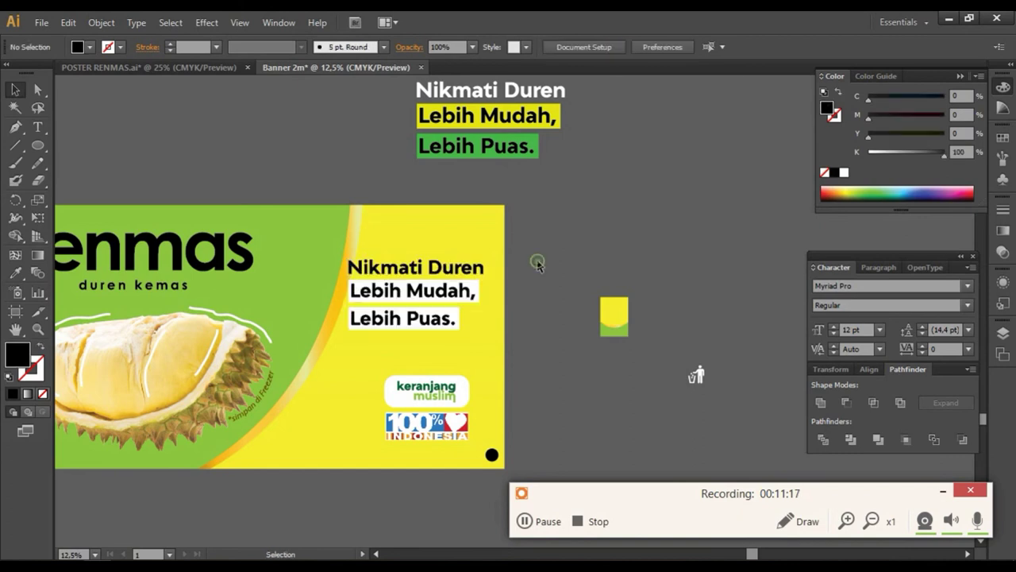
pyautogui.hotkey('ctrl', '-')
pyautogui.click(537, 273)
pyautogui.moveTo(538, 271); pyautogui.dragTo(537, 267)
pyautogui.click(648, 253)
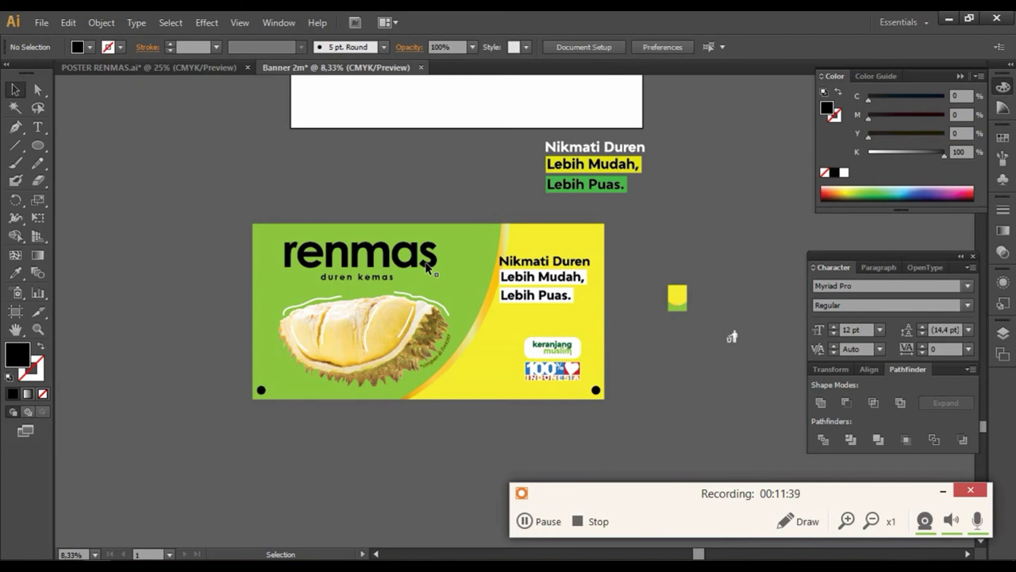
# Move the spare tagline to the right and add a second artboard around the banner
pyautogui.click(583, 163)
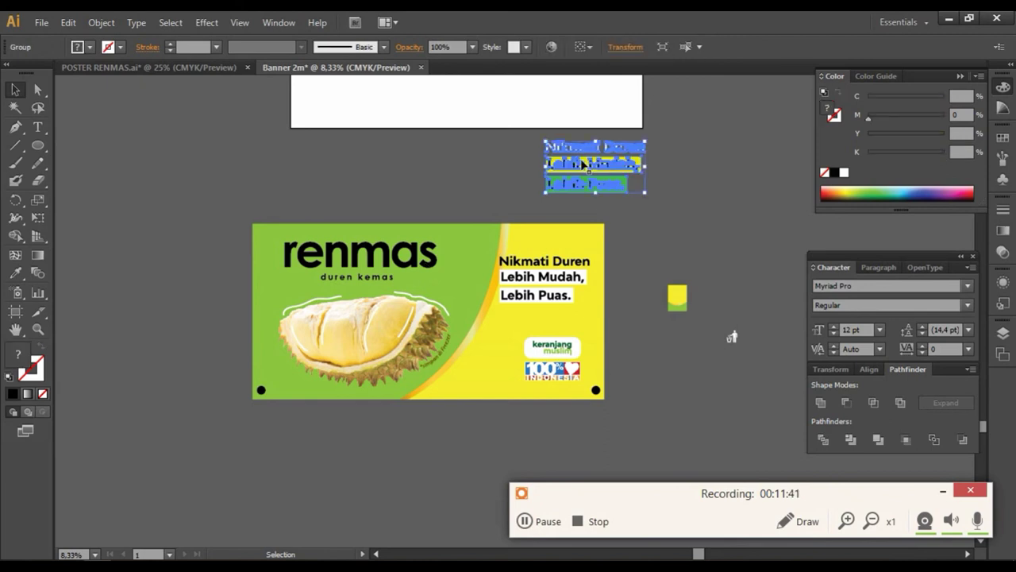
pyautogui.moveTo(582, 164); pyautogui.dragTo(758, 196)
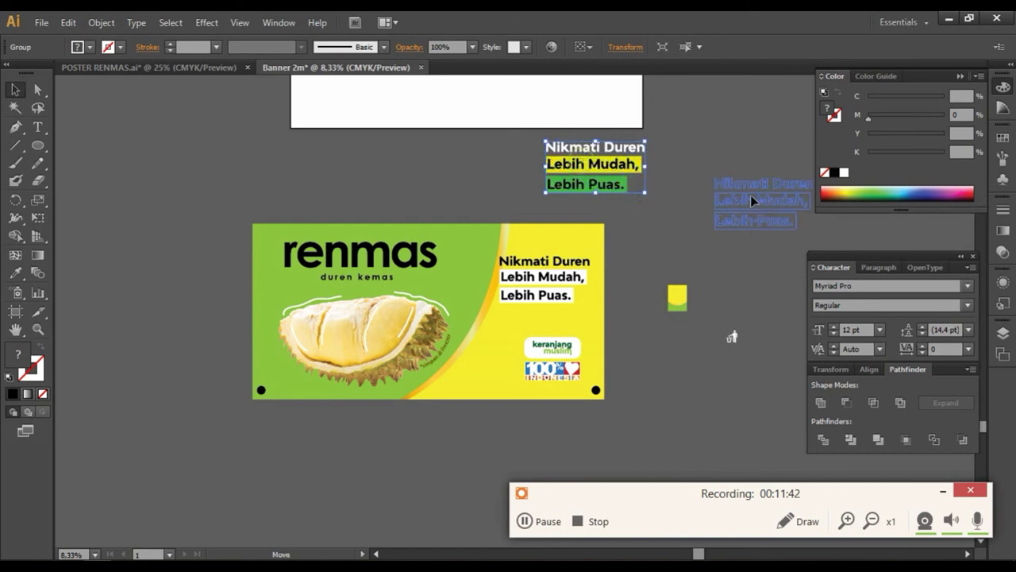
pyautogui.click(16, 312)
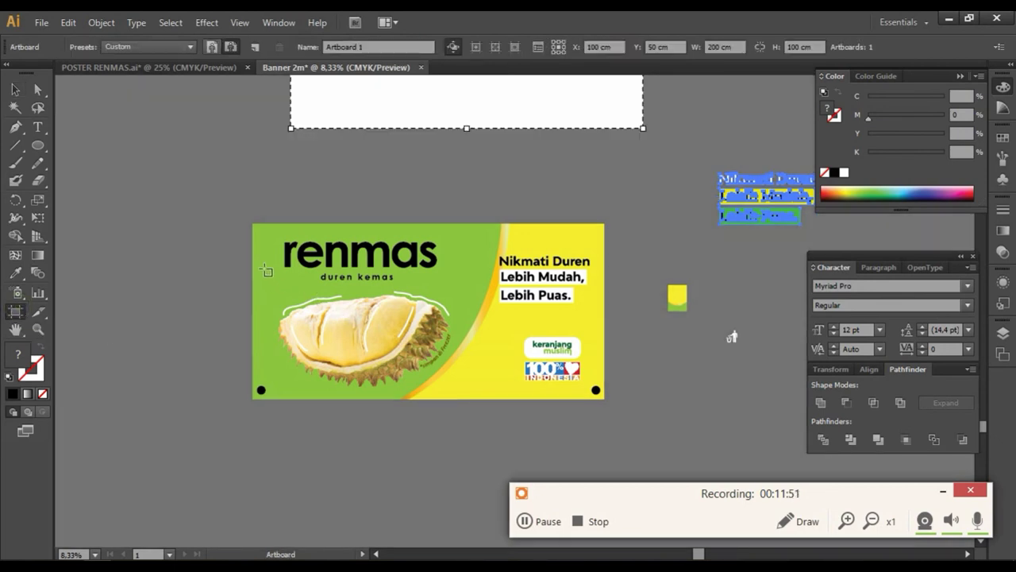
pyautogui.click(266, 270)
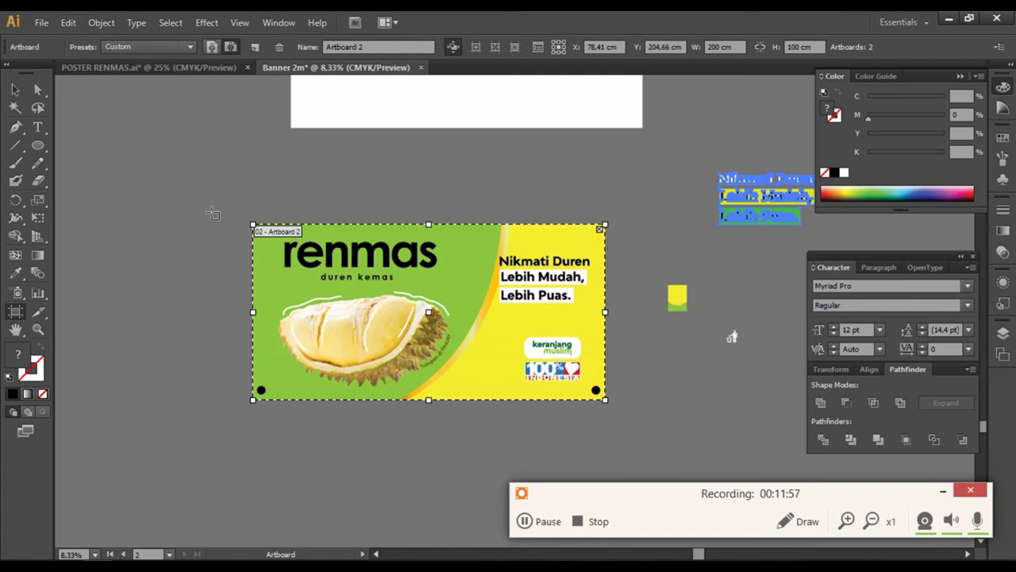
pyautogui.click(41, 23)
# Export only artboard 2 as PNG named Banner 2m into the RENMAS folder
pyautogui.click(94, 302)
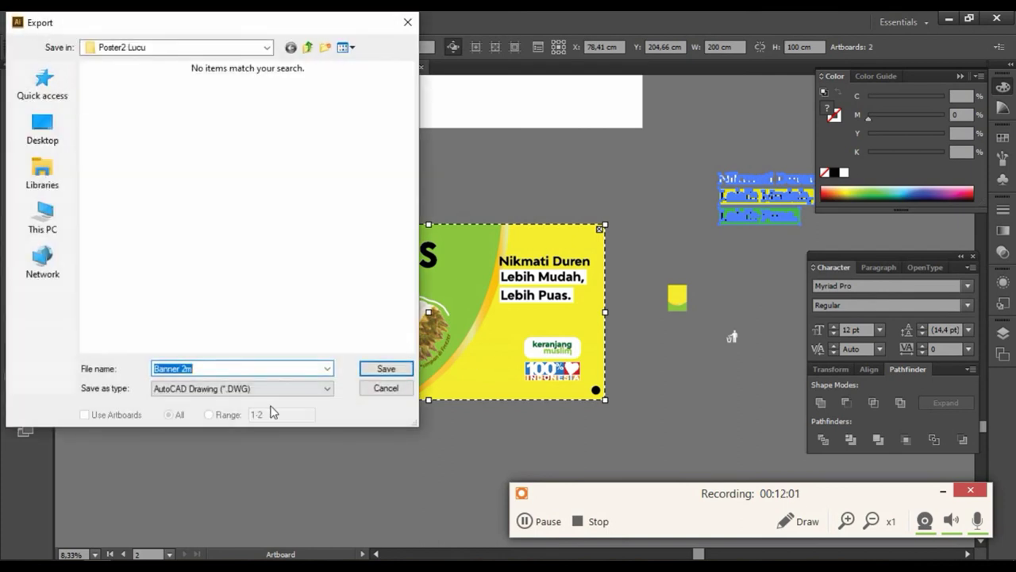
pyautogui.click(270, 389)
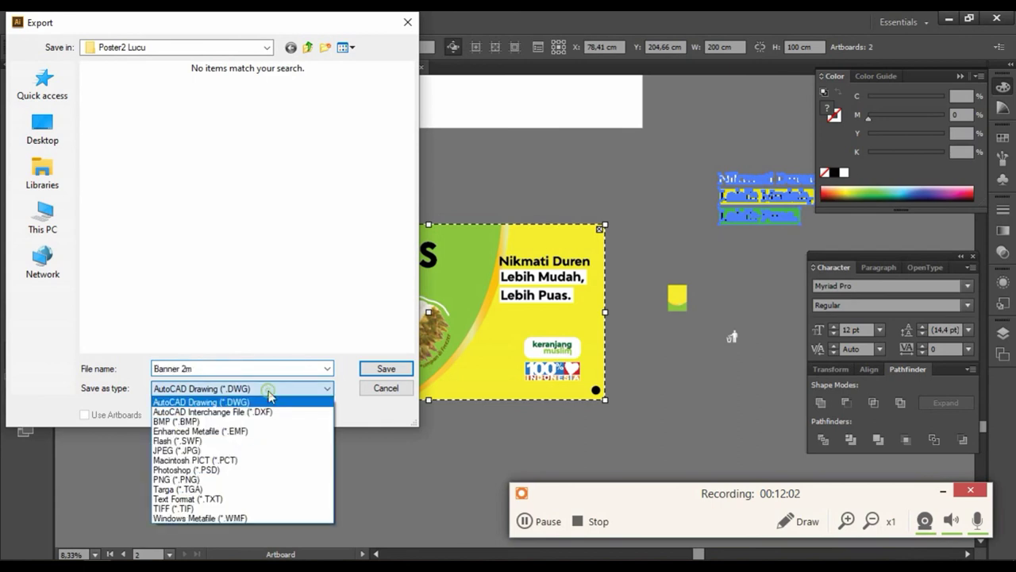
pyautogui.click(215, 480)
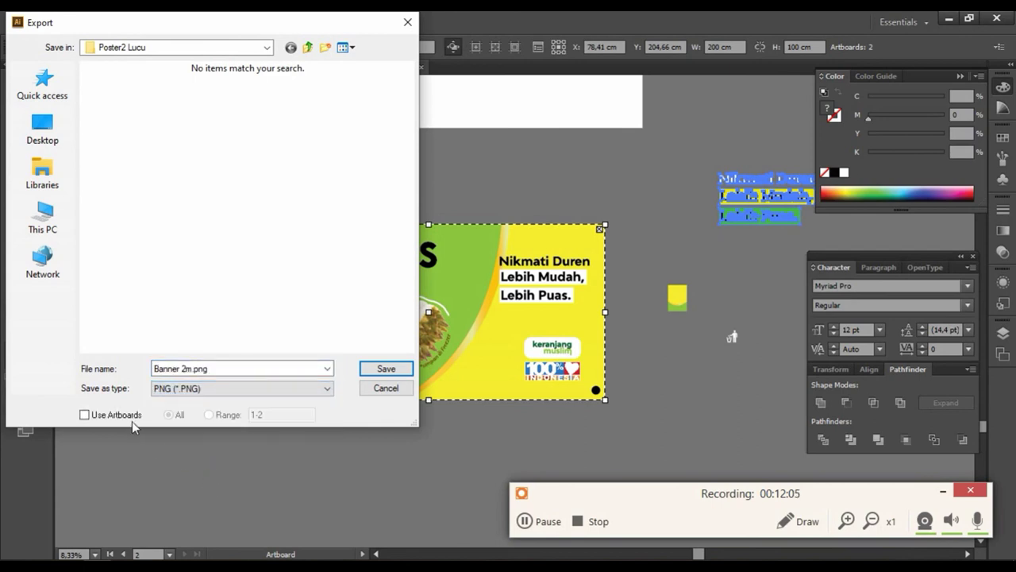
pyautogui.click(84, 414)
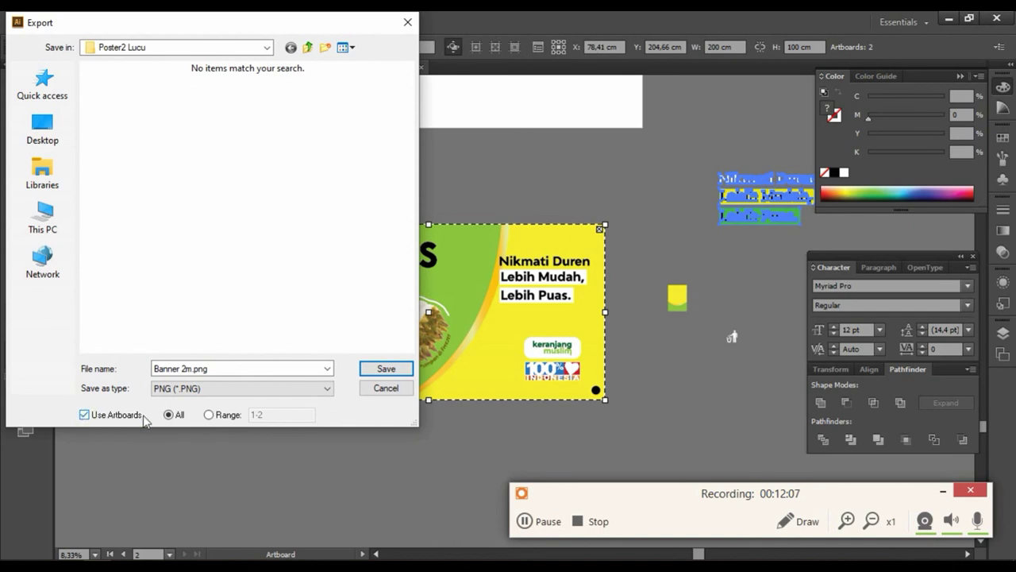
pyautogui.click(215, 415)
pyautogui.moveTo(264, 413); pyautogui.dragTo(244, 416)
pyautogui.write('2')
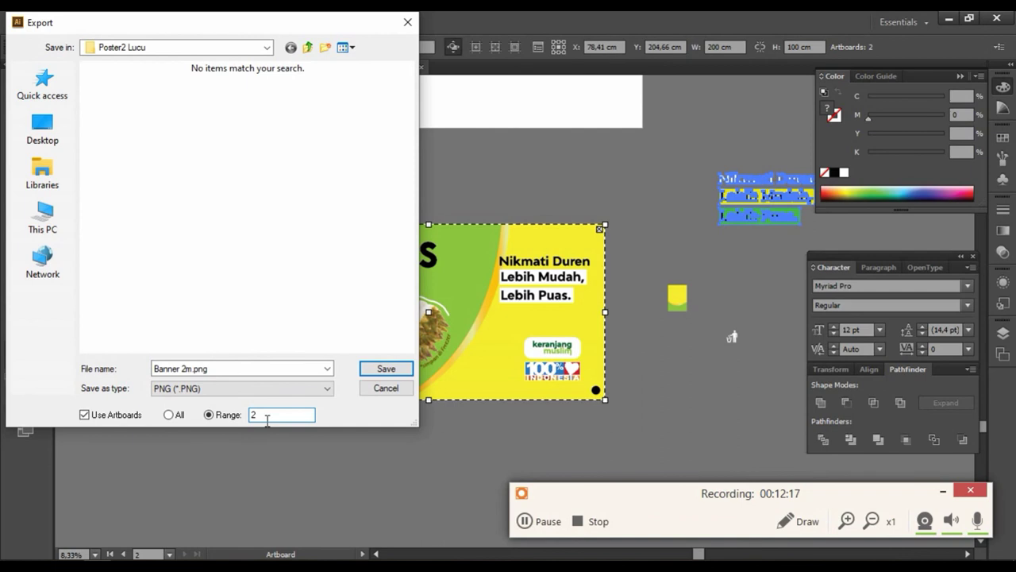
pyautogui.click(306, 49)
pyautogui.doubleClick(345, 240)
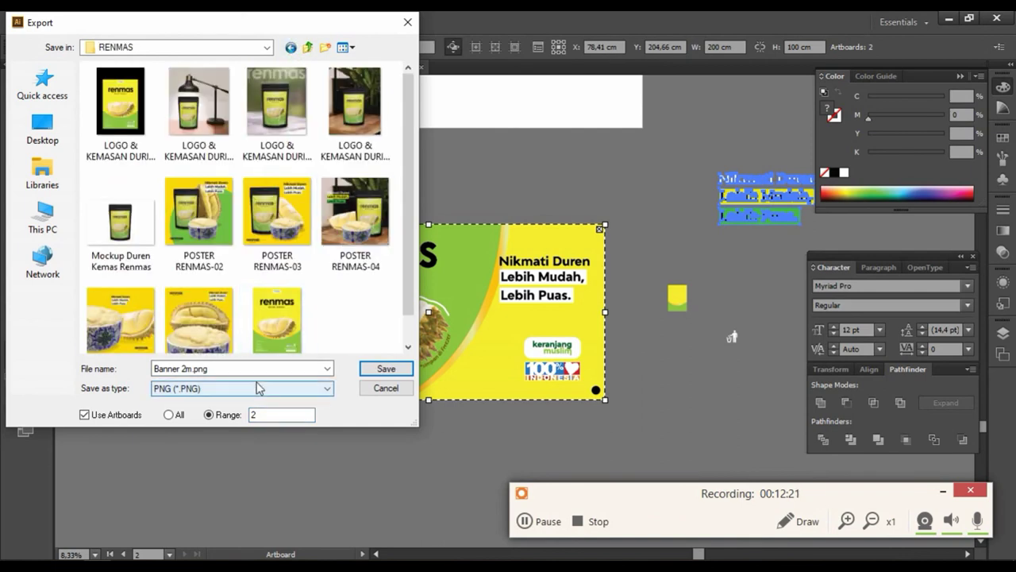
pyautogui.click(377, 371)
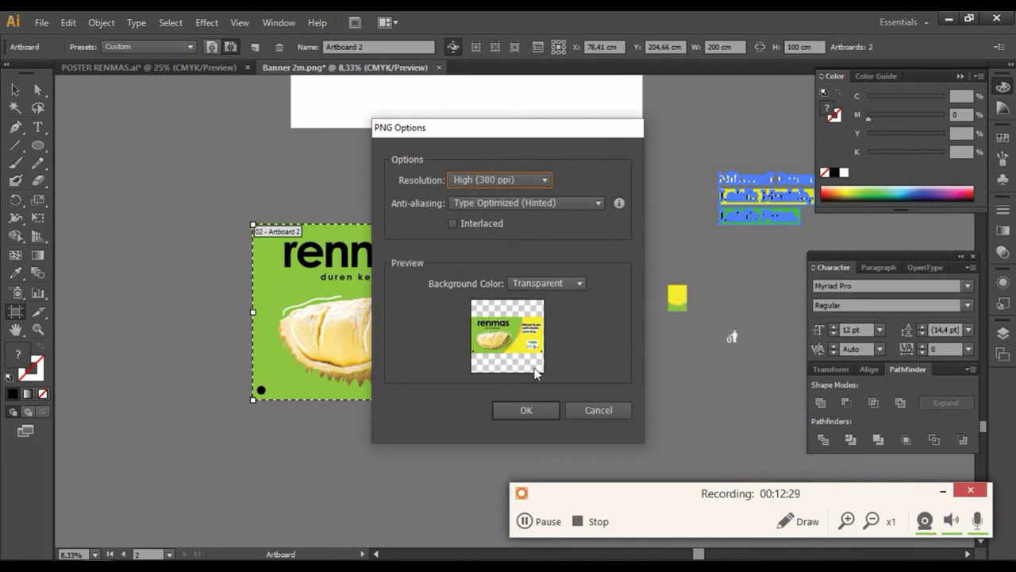
# Accept the High (300 ppi) transparent PNG settings and write Banner 2m.png
pyautogui.click(526, 410)
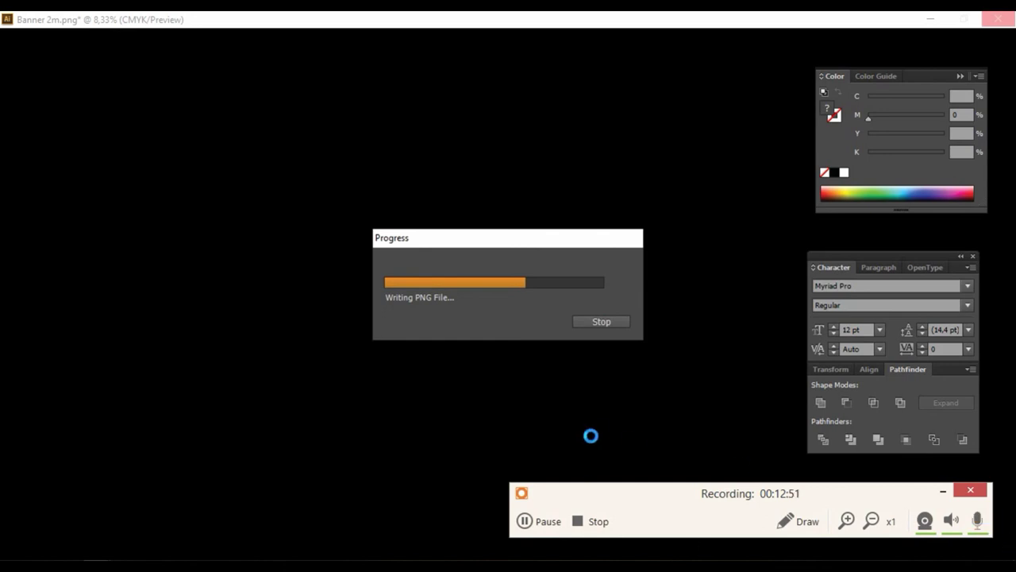
pyautogui.click(978, 528)
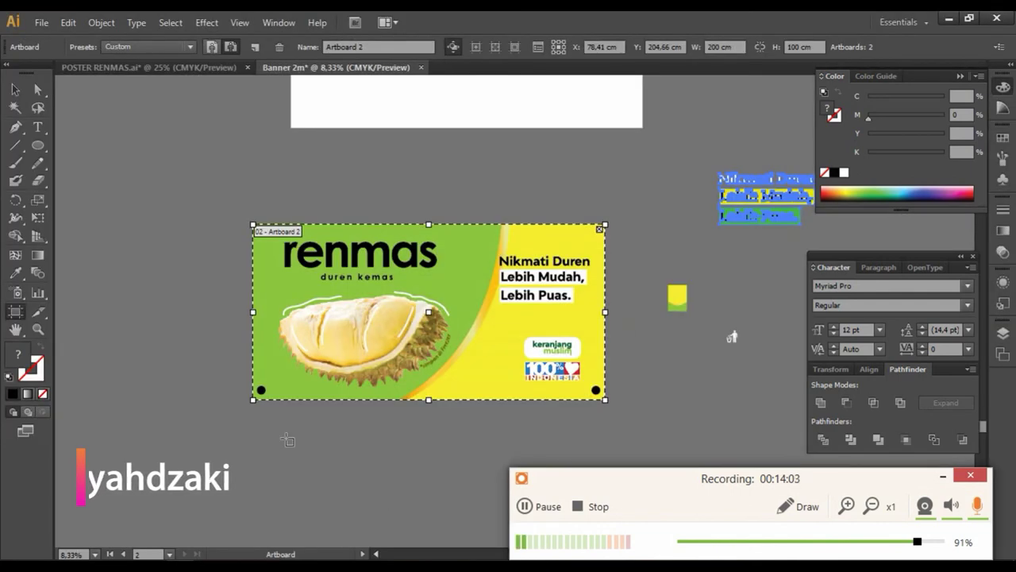
# Save the document as Banner 2m.ai in the RENMAS folder with Illustrator CS6 options
pyautogui.click(15, 89)
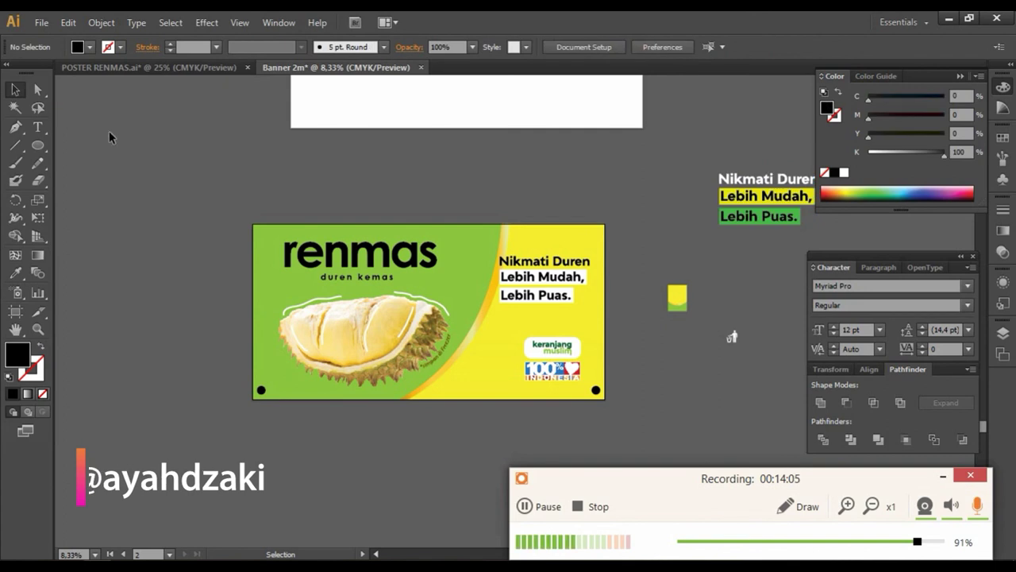
pyautogui.click(42, 23)
pyautogui.click(48, 159)
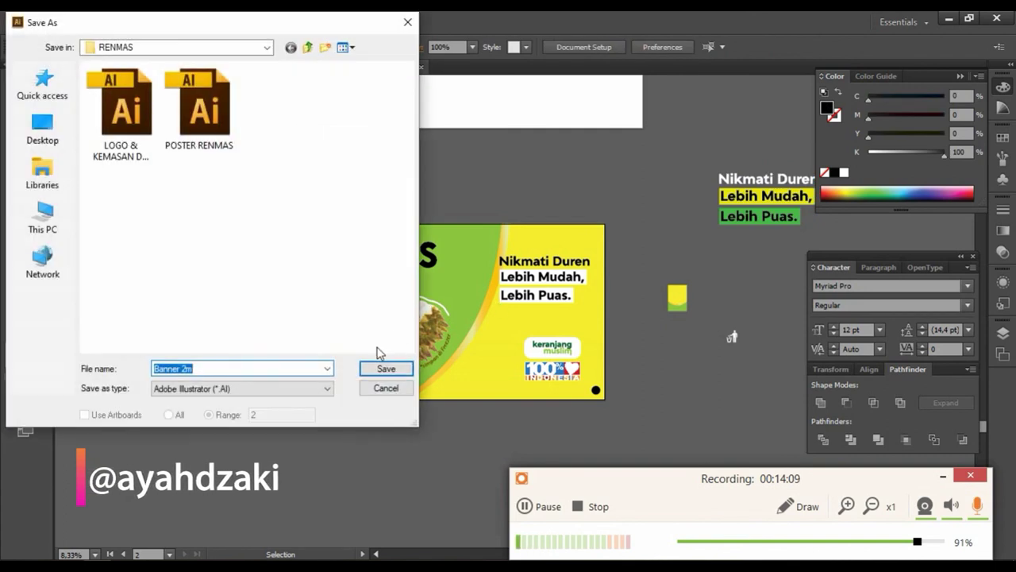
pyautogui.click(389, 369)
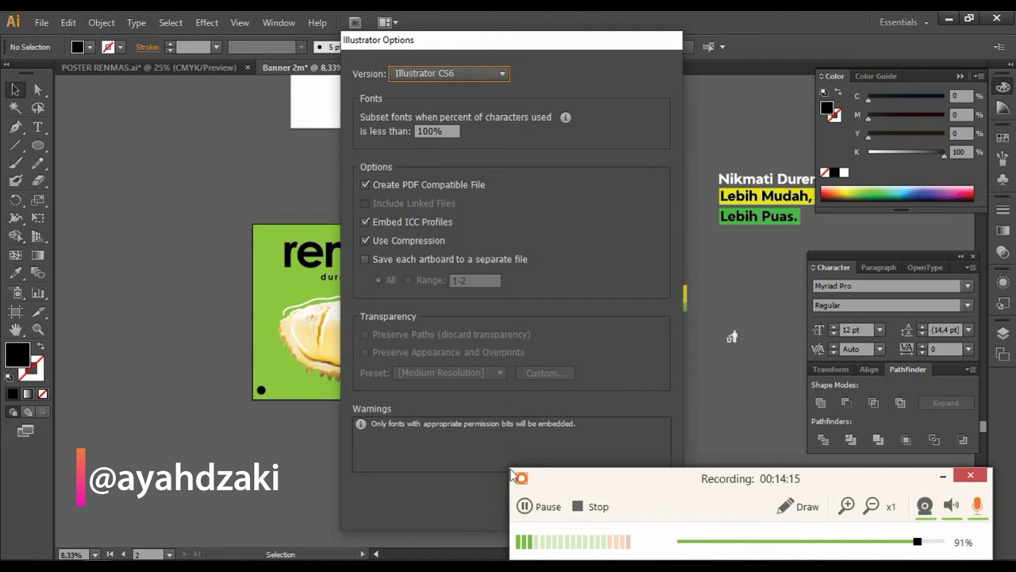
pyautogui.moveTo(490, 40); pyautogui.dragTo(371, 41)
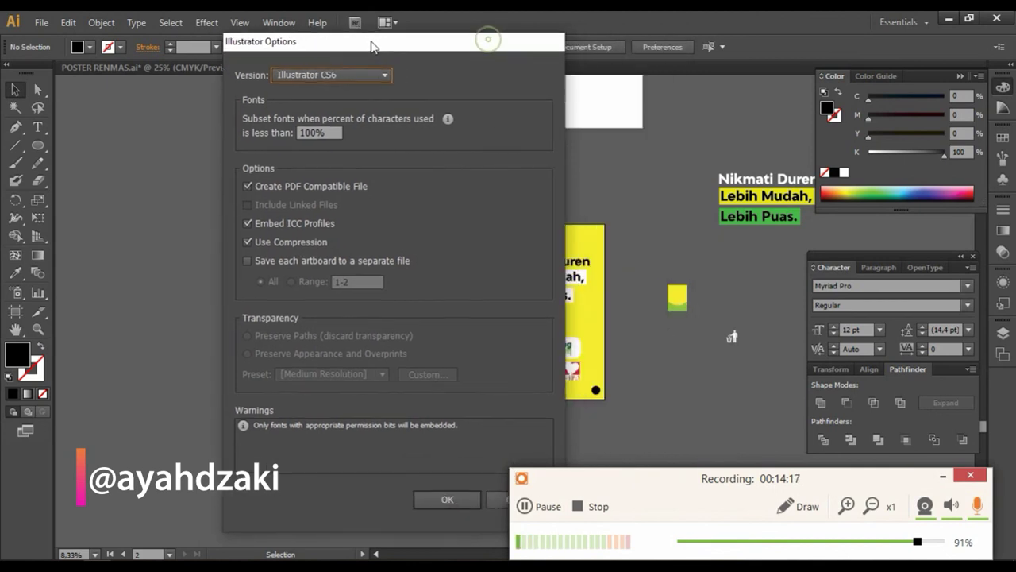
pyautogui.click(968, 472)
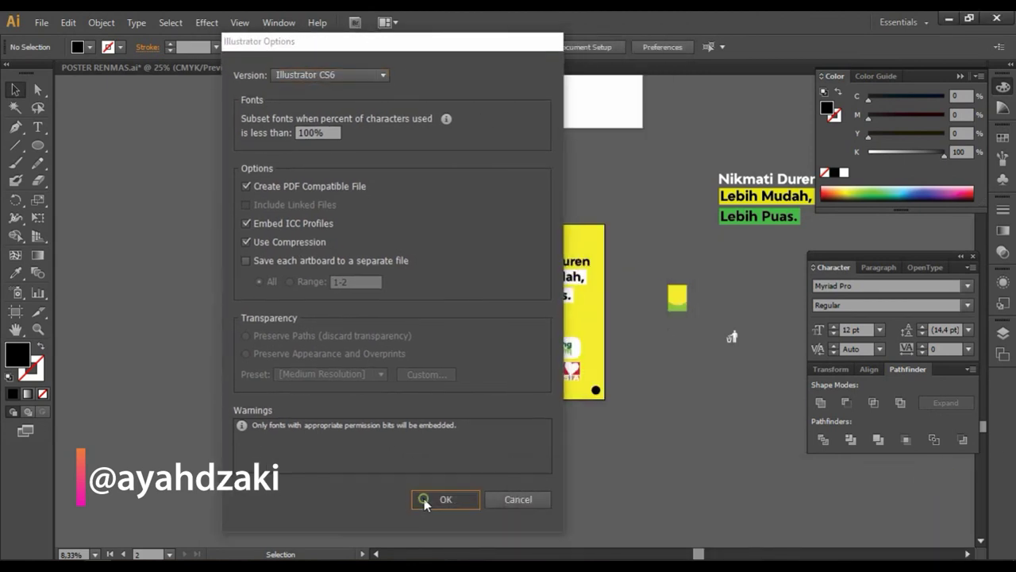
pyautogui.click(424, 499)
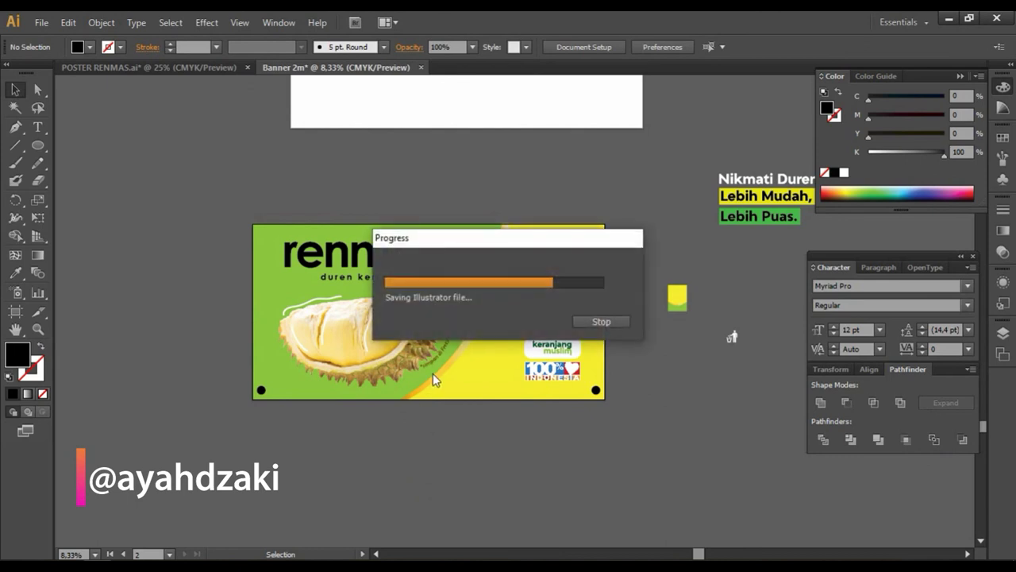
pyautogui.scroll(3, 539, 374)
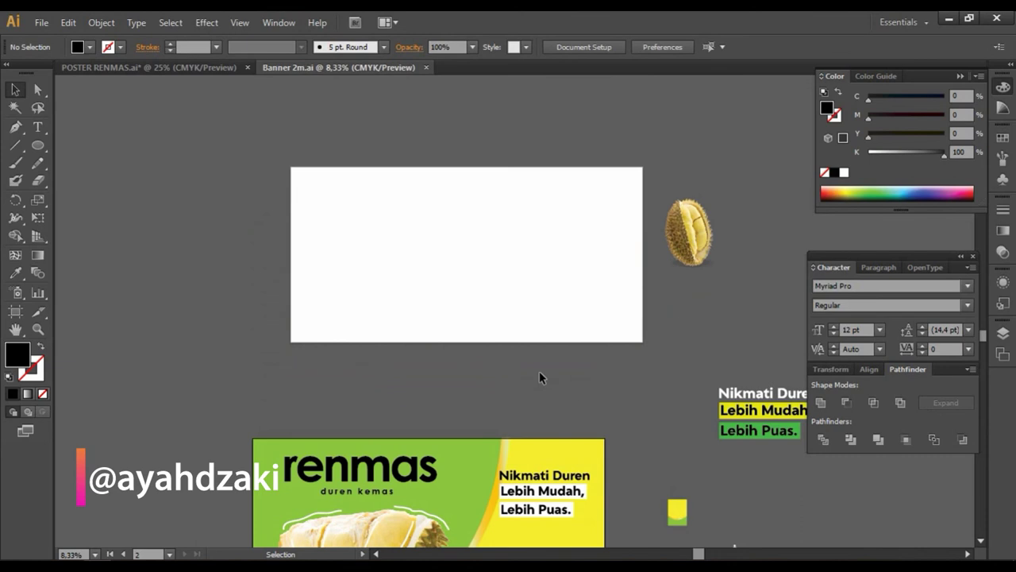
pyautogui.scroll(-3, 539, 371)
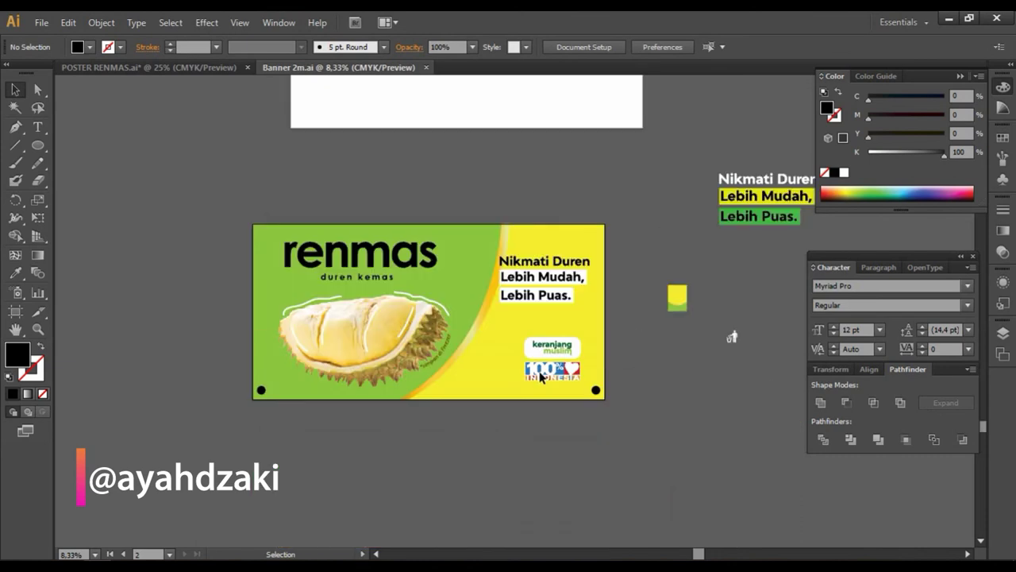
pyautogui.scroll(3, 539, 373)
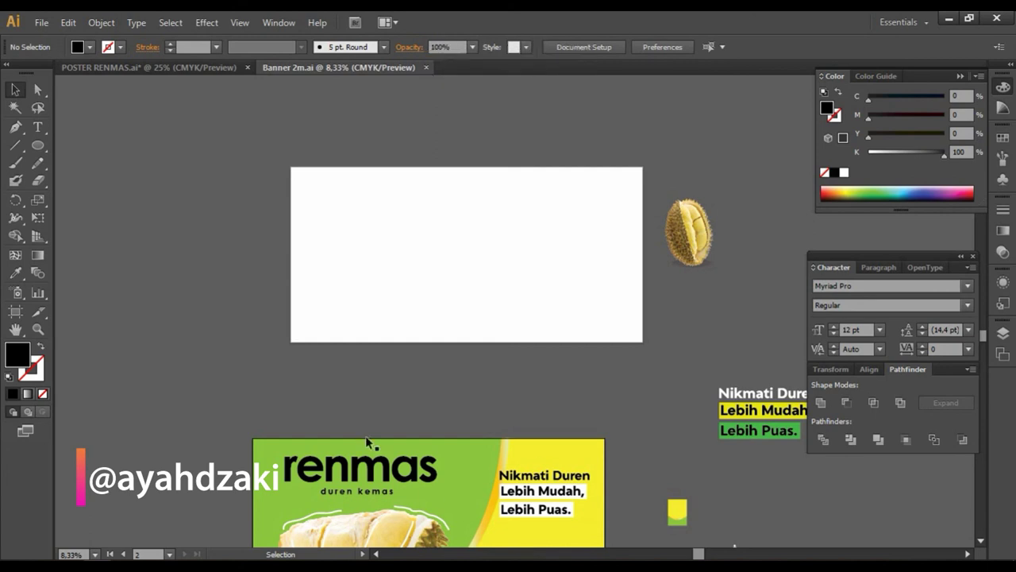
pyautogui.scroll(-3, 293, 459)
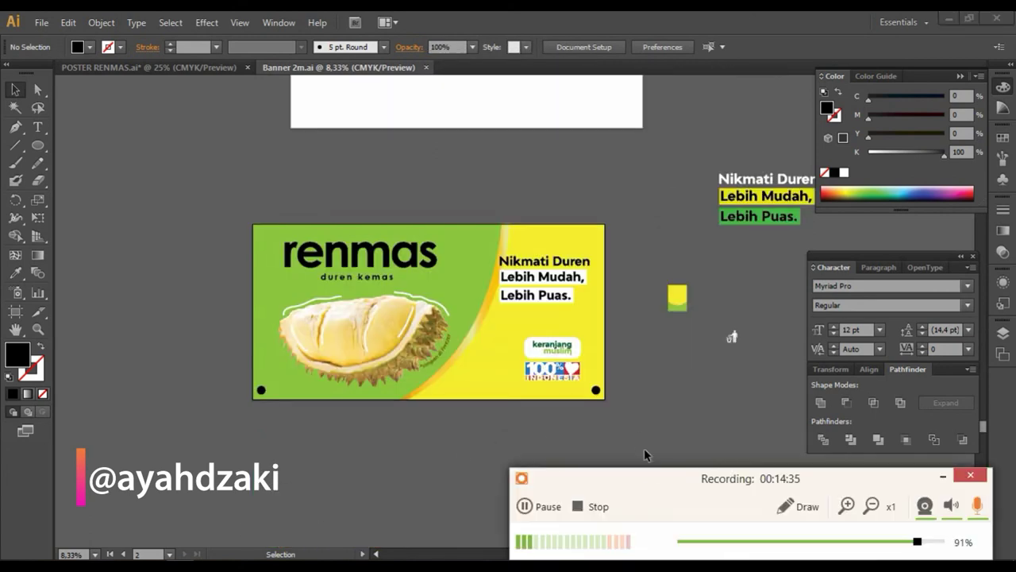
pyautogui.click(416, 445)
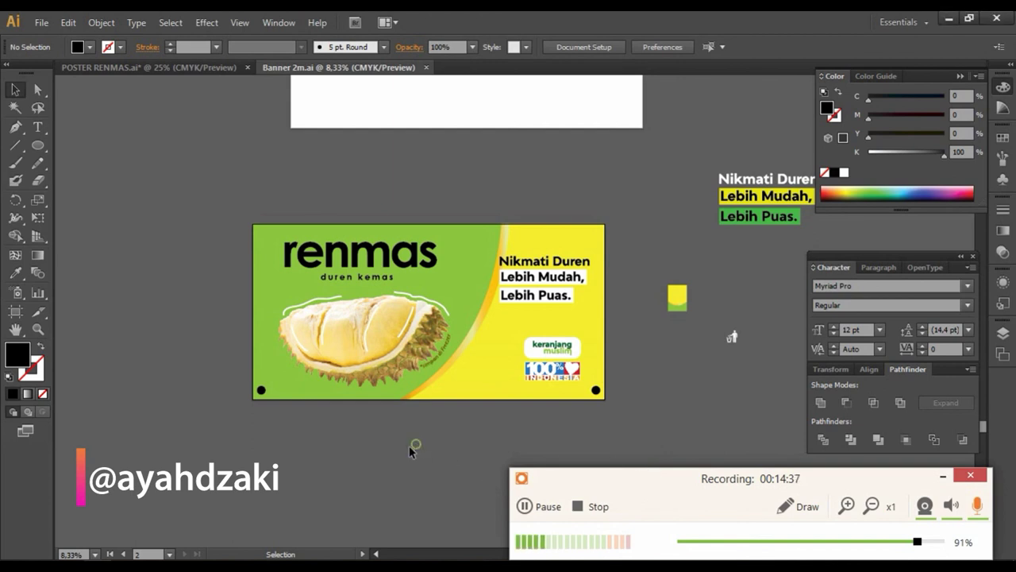
pyautogui.click(943, 478)
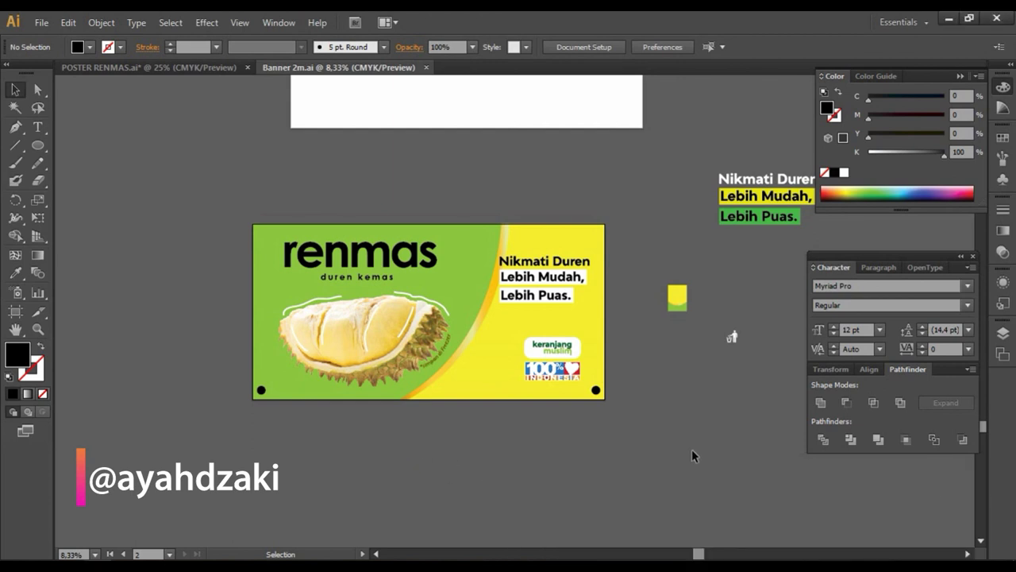